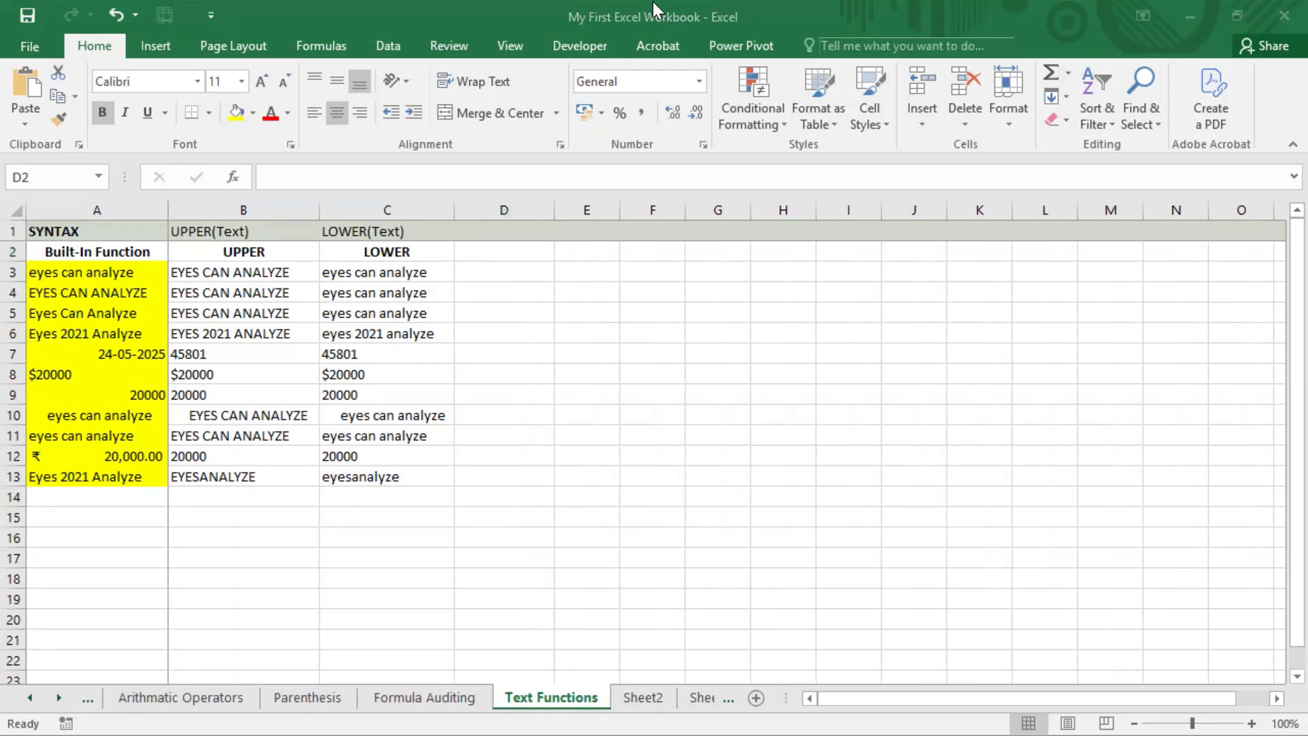
Enter the column heading PROPER in cell D2
click(517, 250)
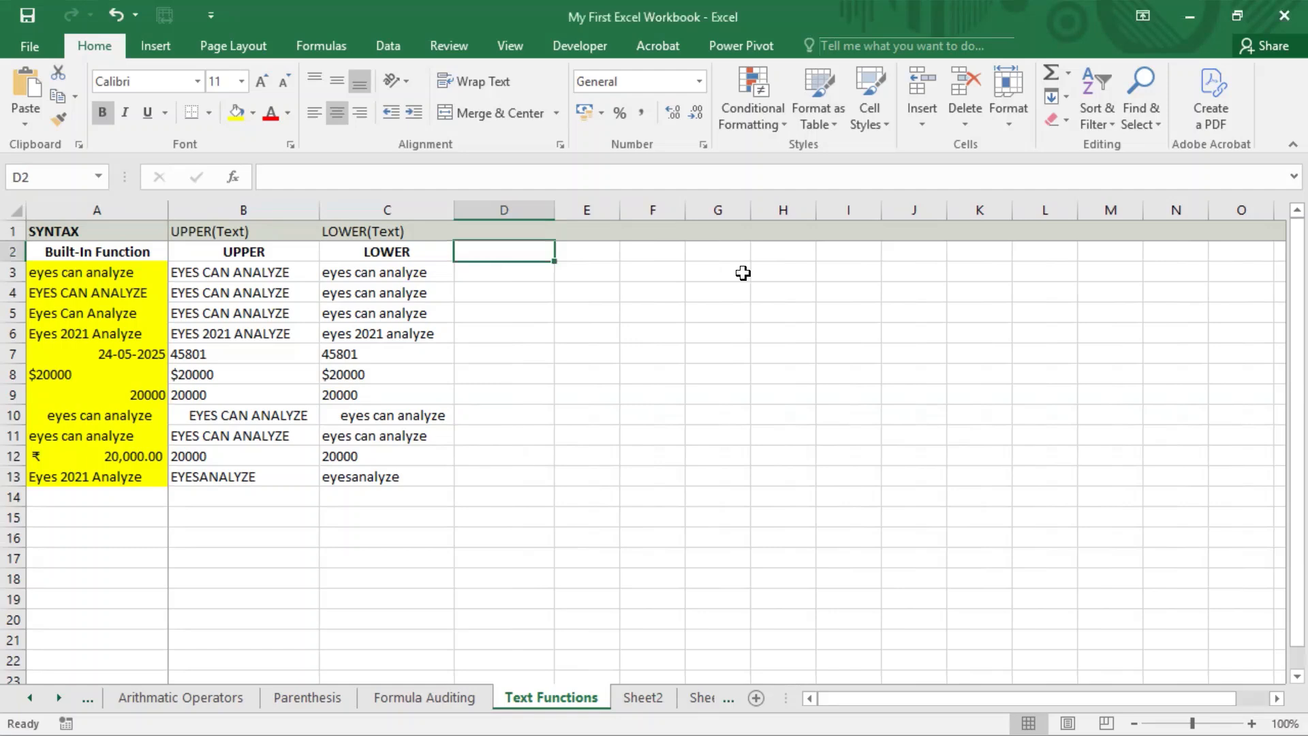
text(PROPER)
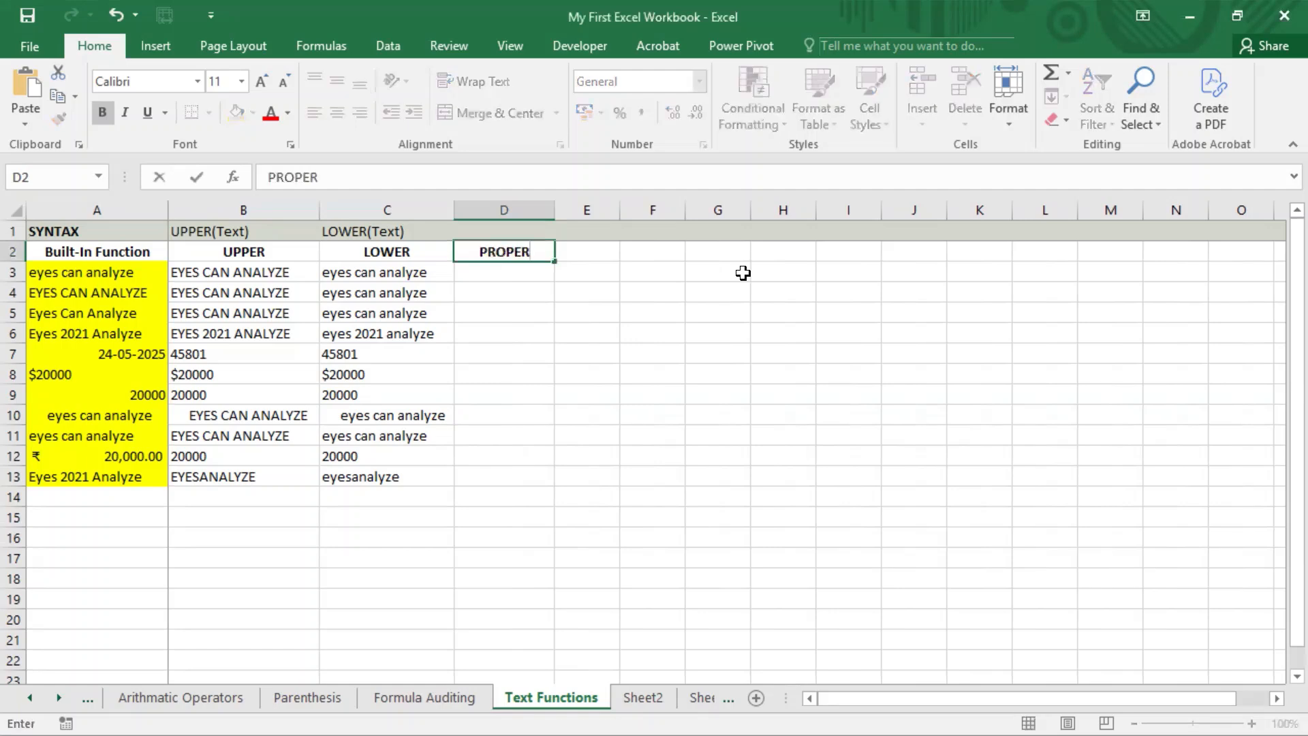
key(Return)
Enter the syntax text PROPER(Text) in cell D1 above the PROPER heading
key(Up)
key(Up)
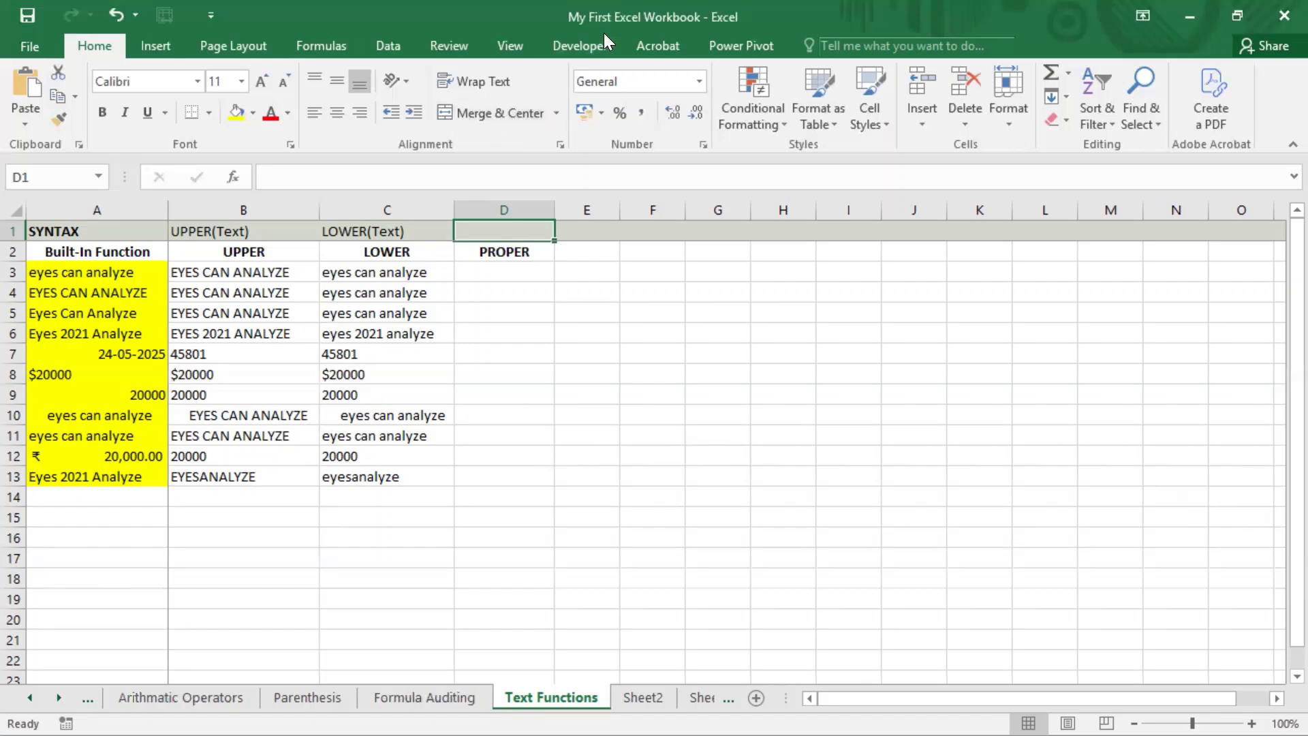
click(652, 2)
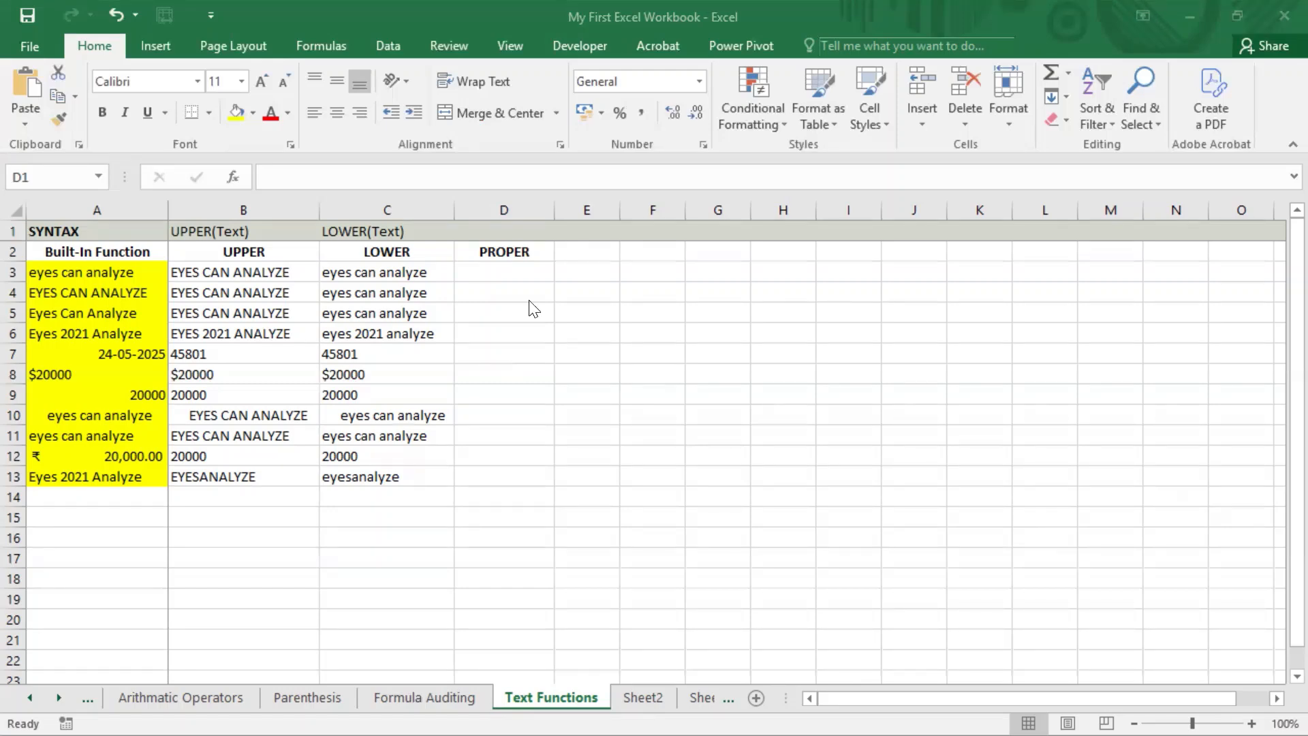
click(522, 230)
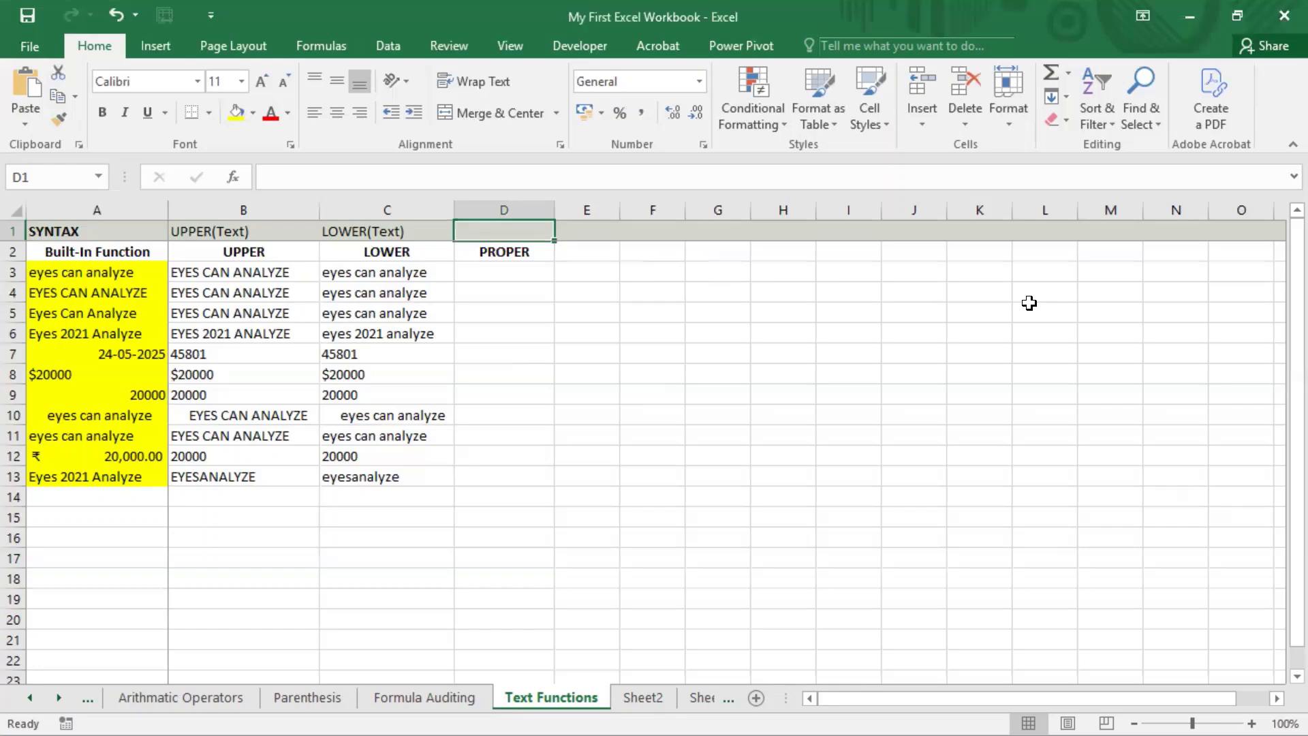
text(POER)
key(BackSpace)
key(BackSpace)
key(BackSpace)
text(ER)
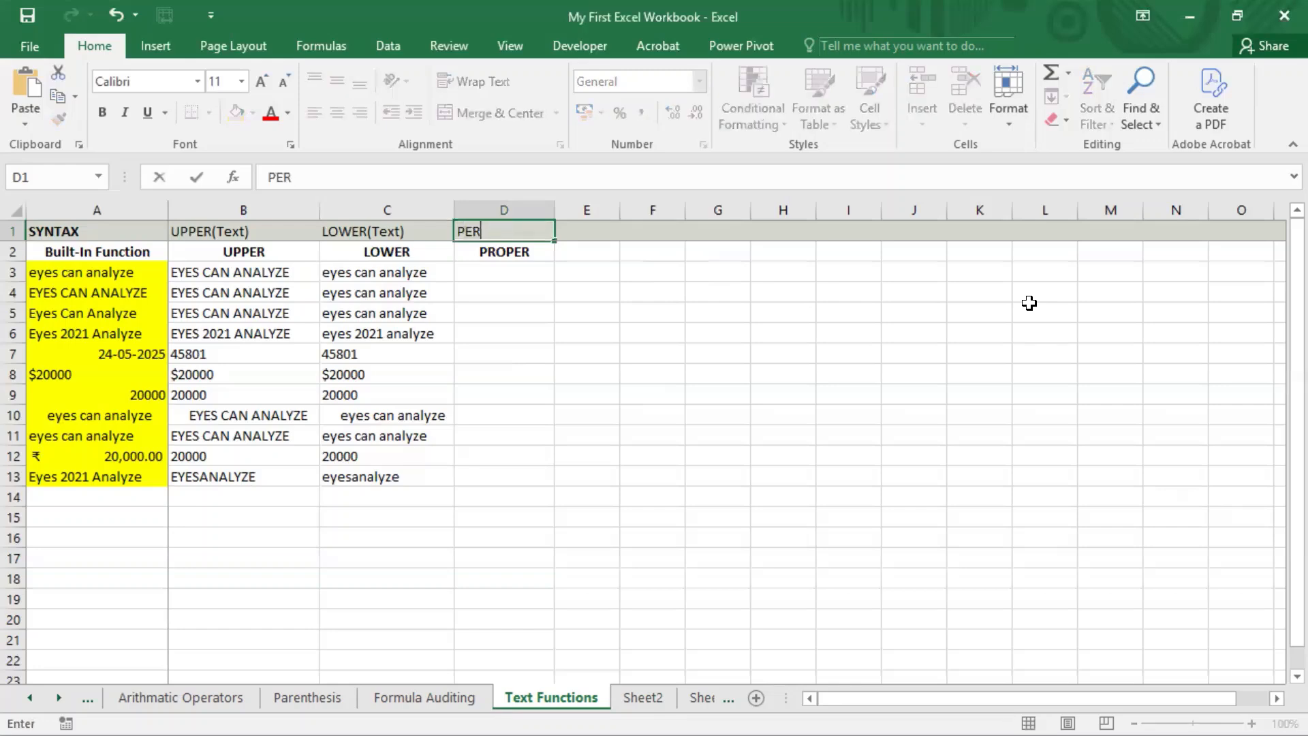
key(BackSpace)
key(BackSpace)
text(ROPER)
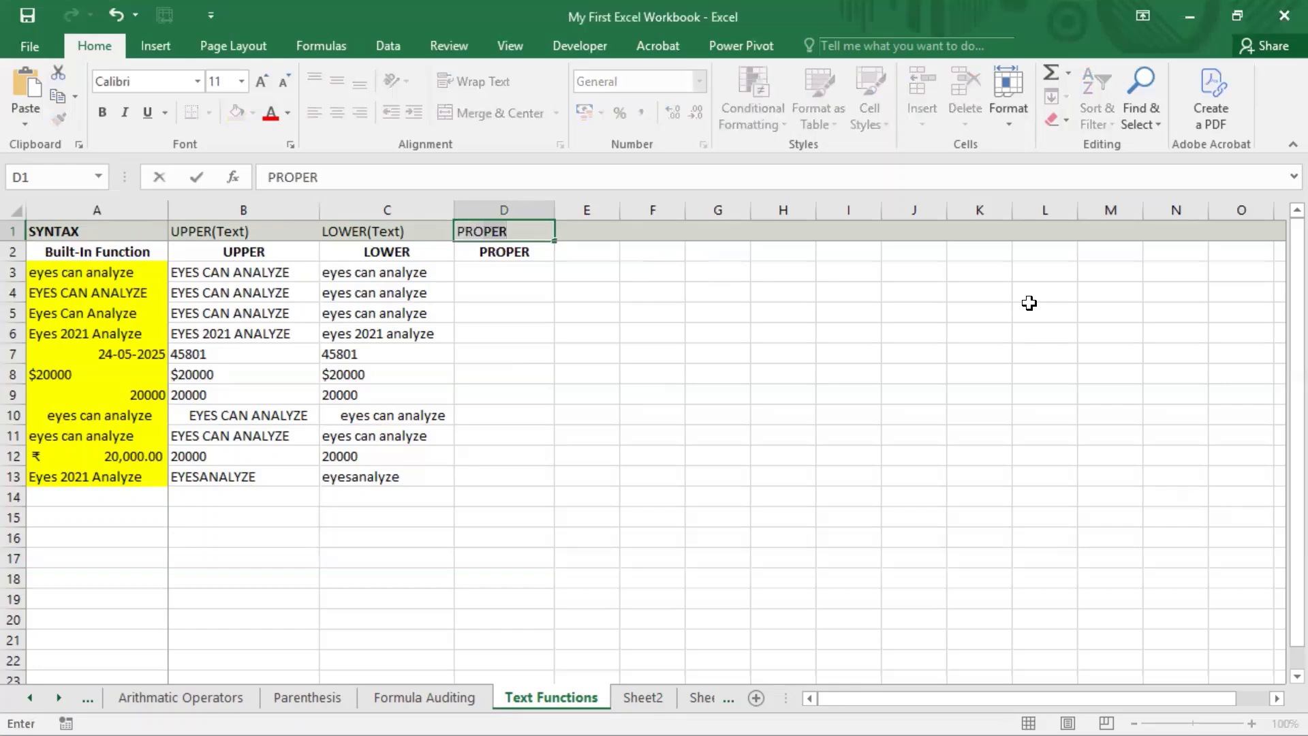
text(ER)
key(BackSpace)
key(BackSpace)
text(PER(Text))
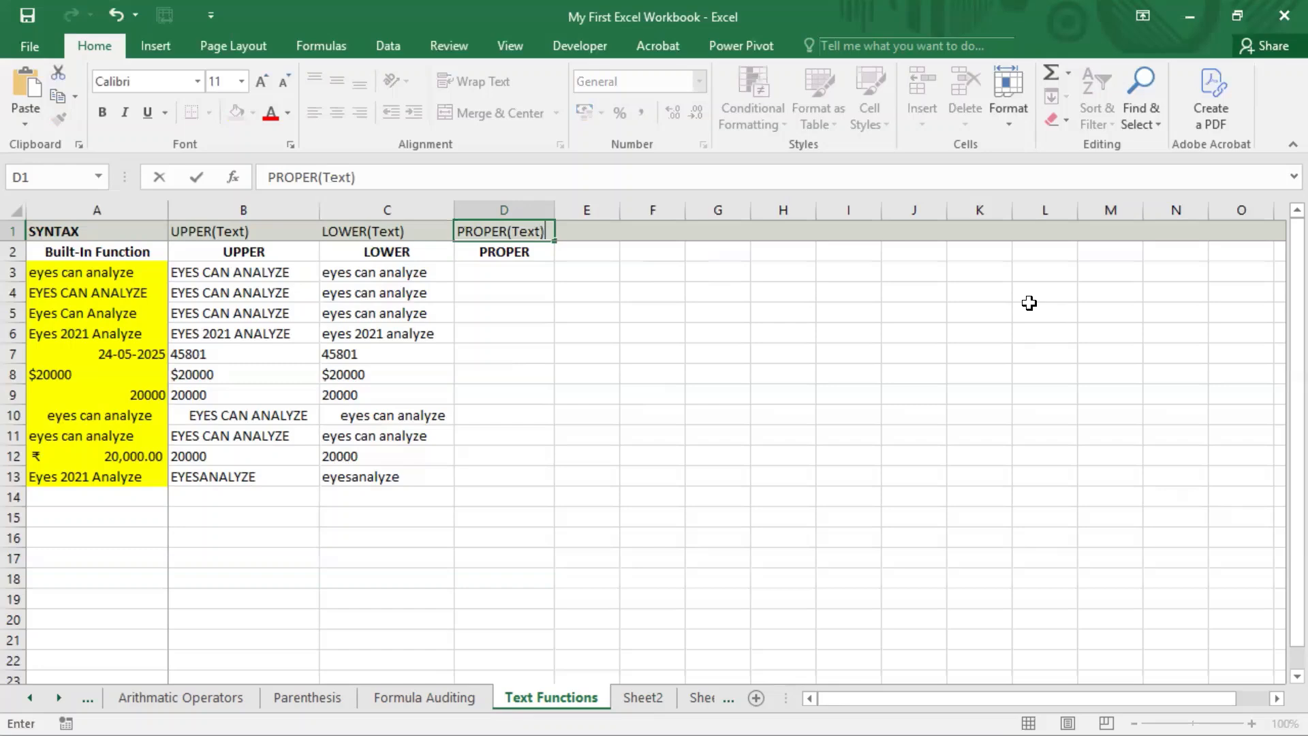
key(Return)
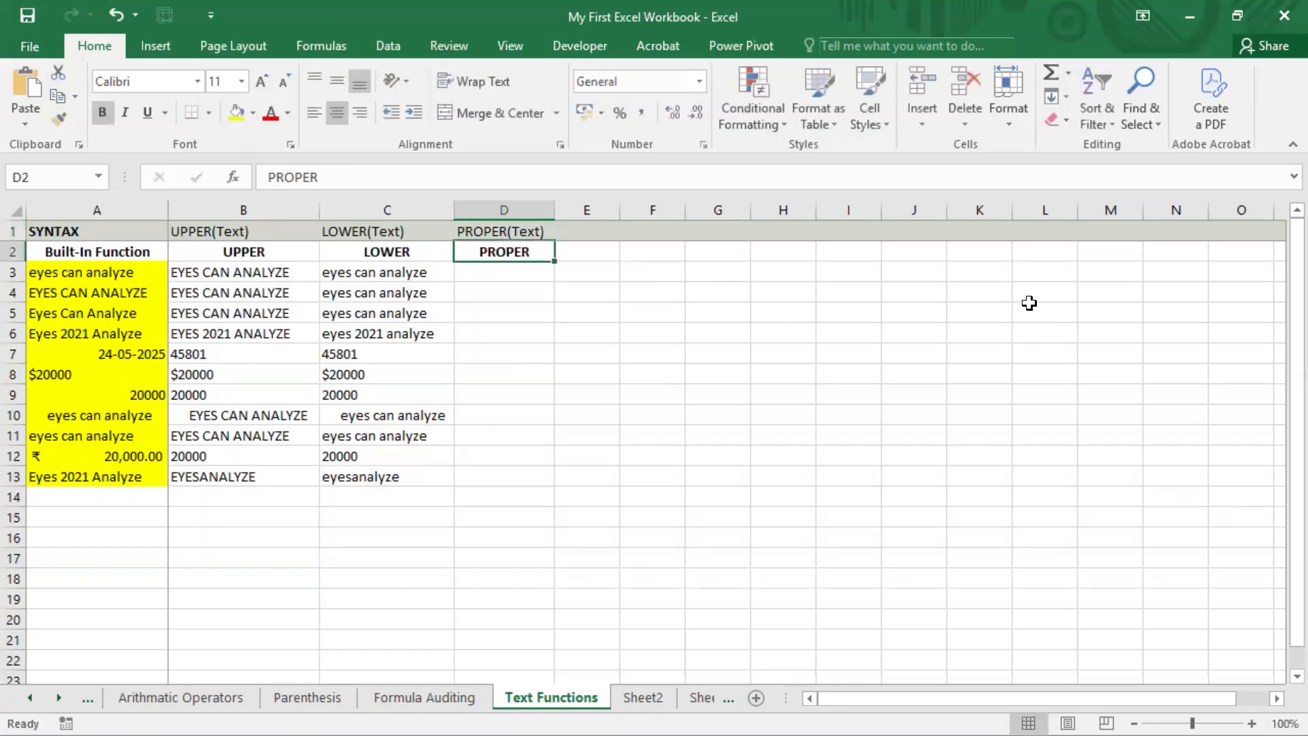
Enter the formula =proper(eyes can analyze) in cell D3, with the text unquoted
key(Up)
key(Down)
key(Down)
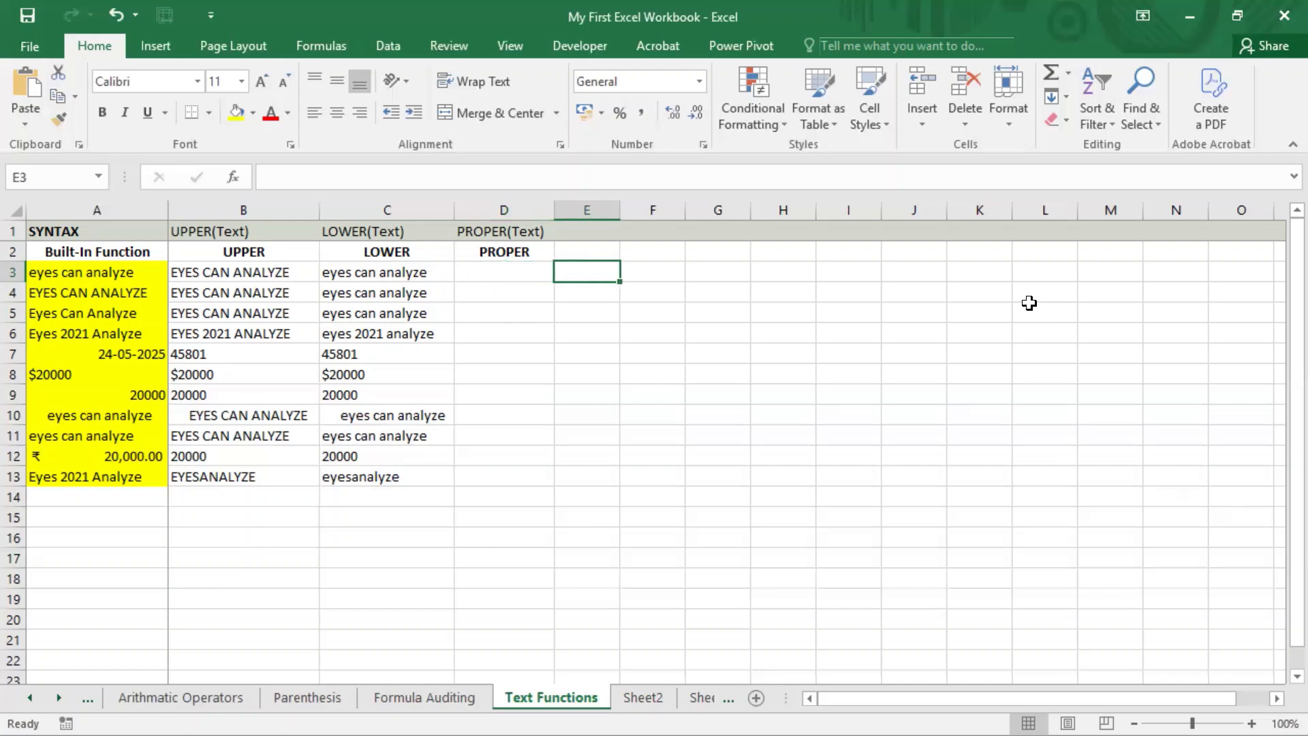
key(Left)
key(Left)
key(Left)
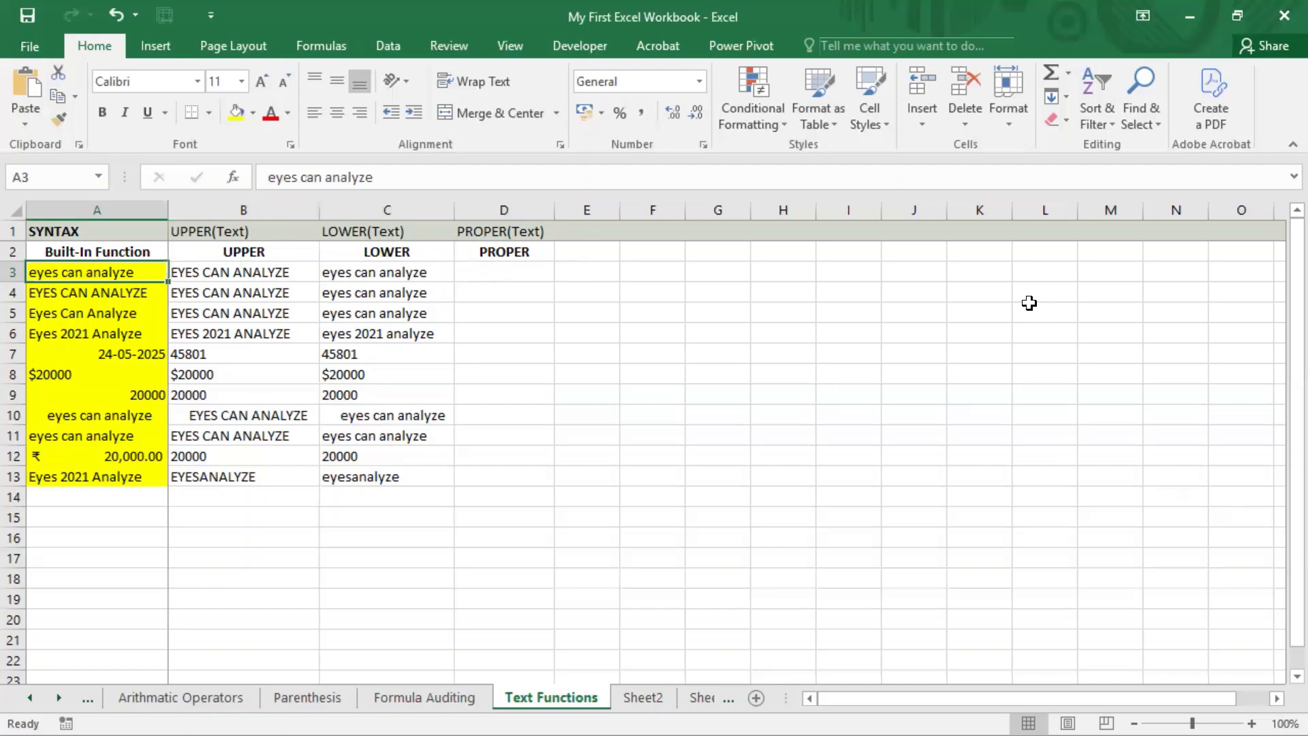
key(Right)
key(Right)
key(Right)
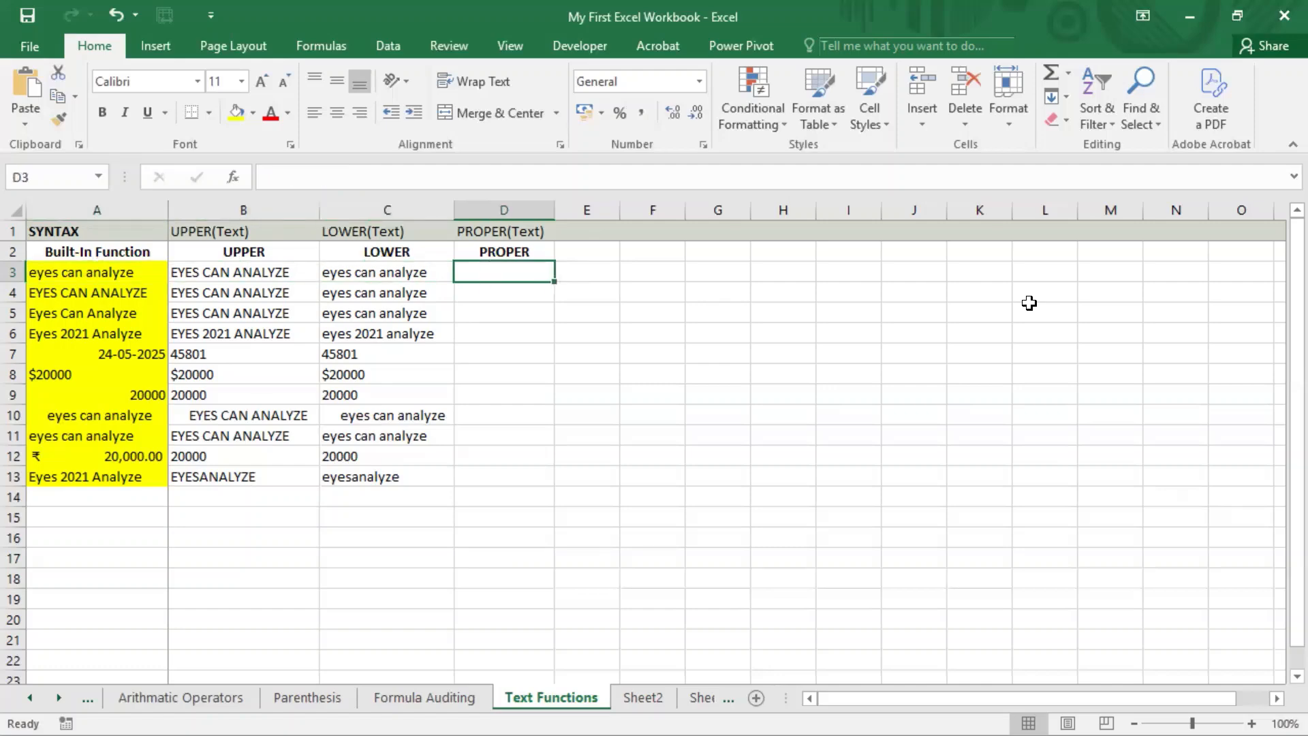
text(=)
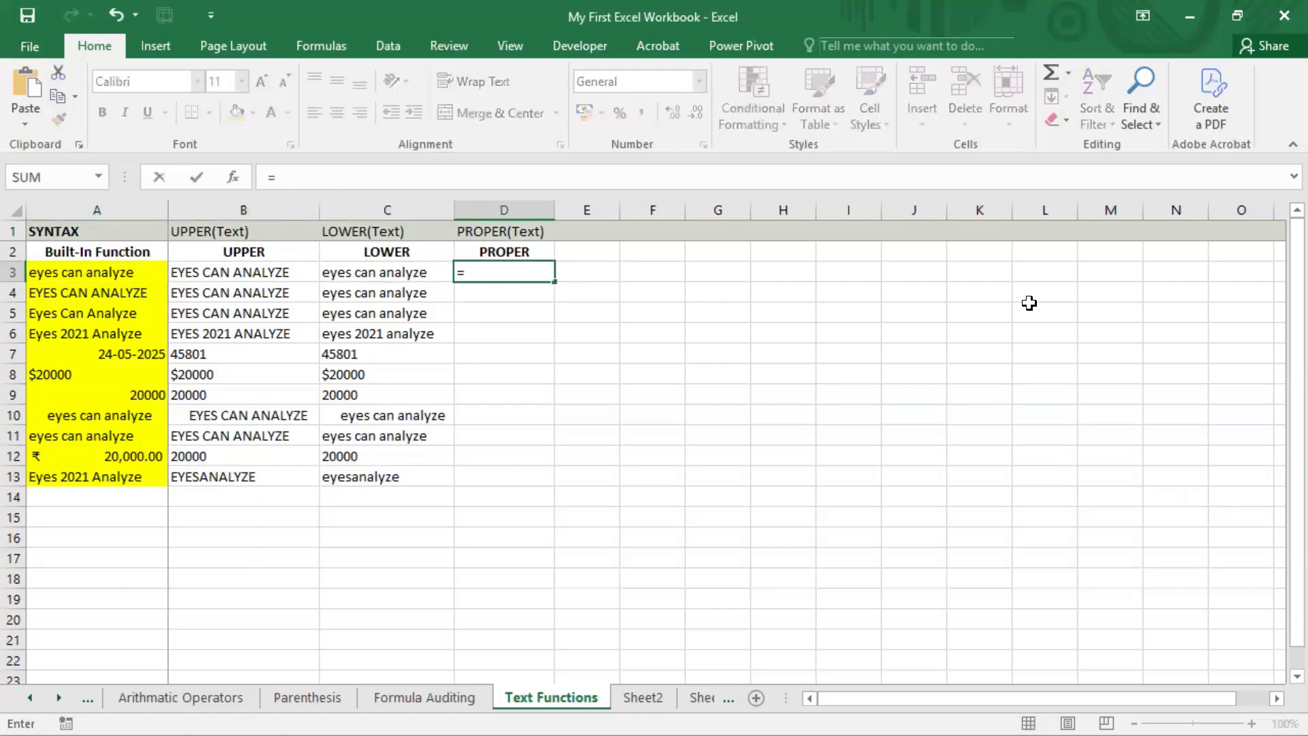
text(proper)
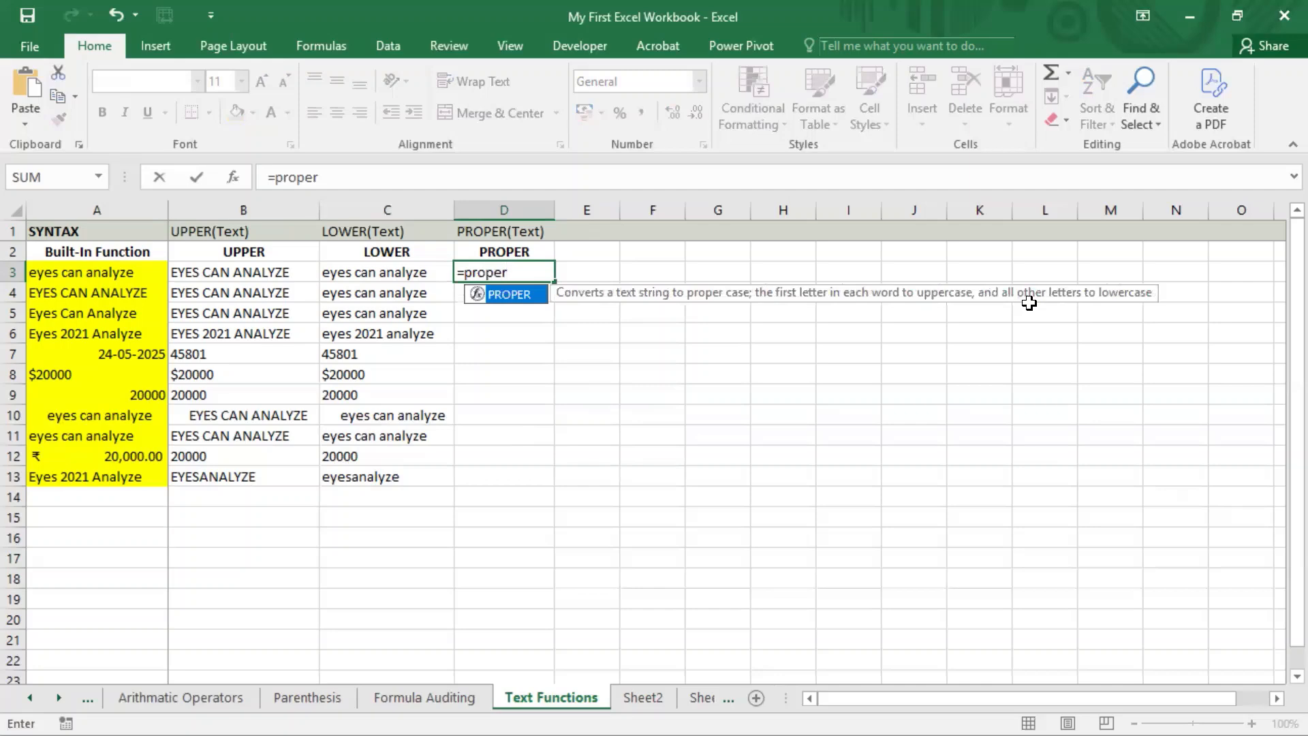
text((e)
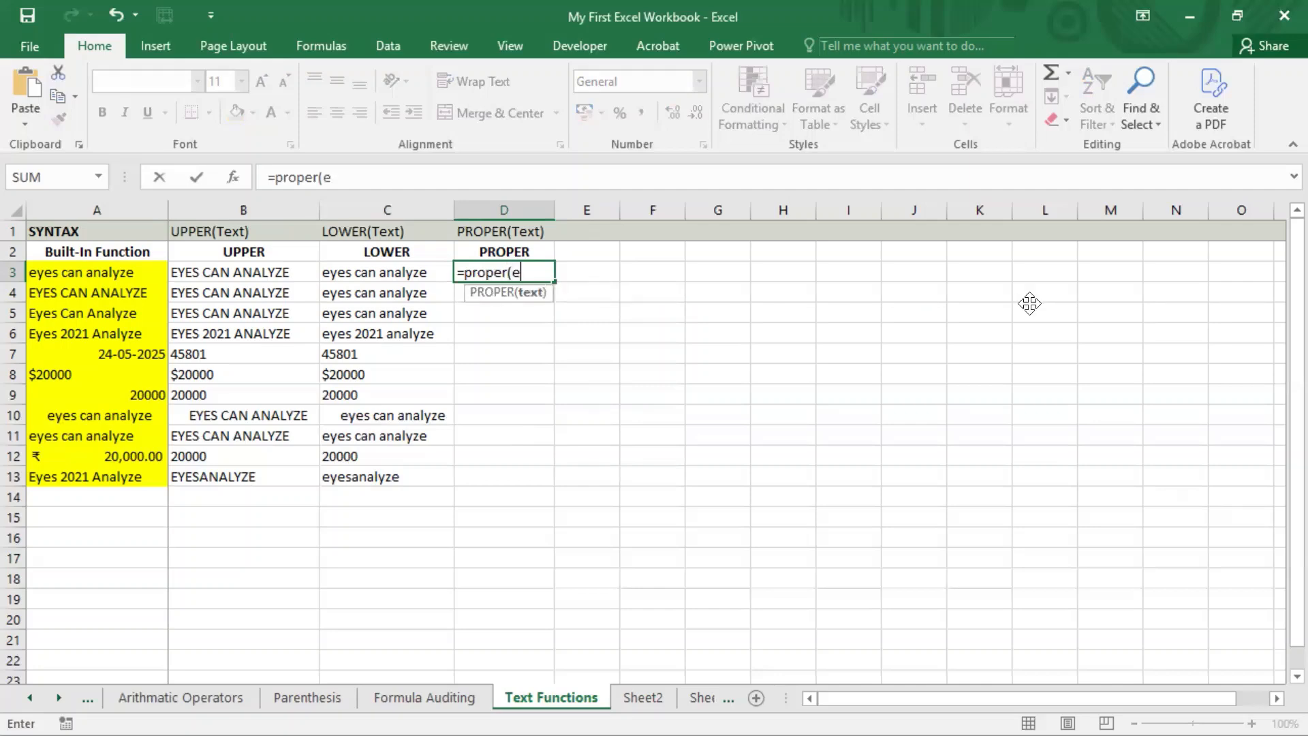
text(yes can analyze)
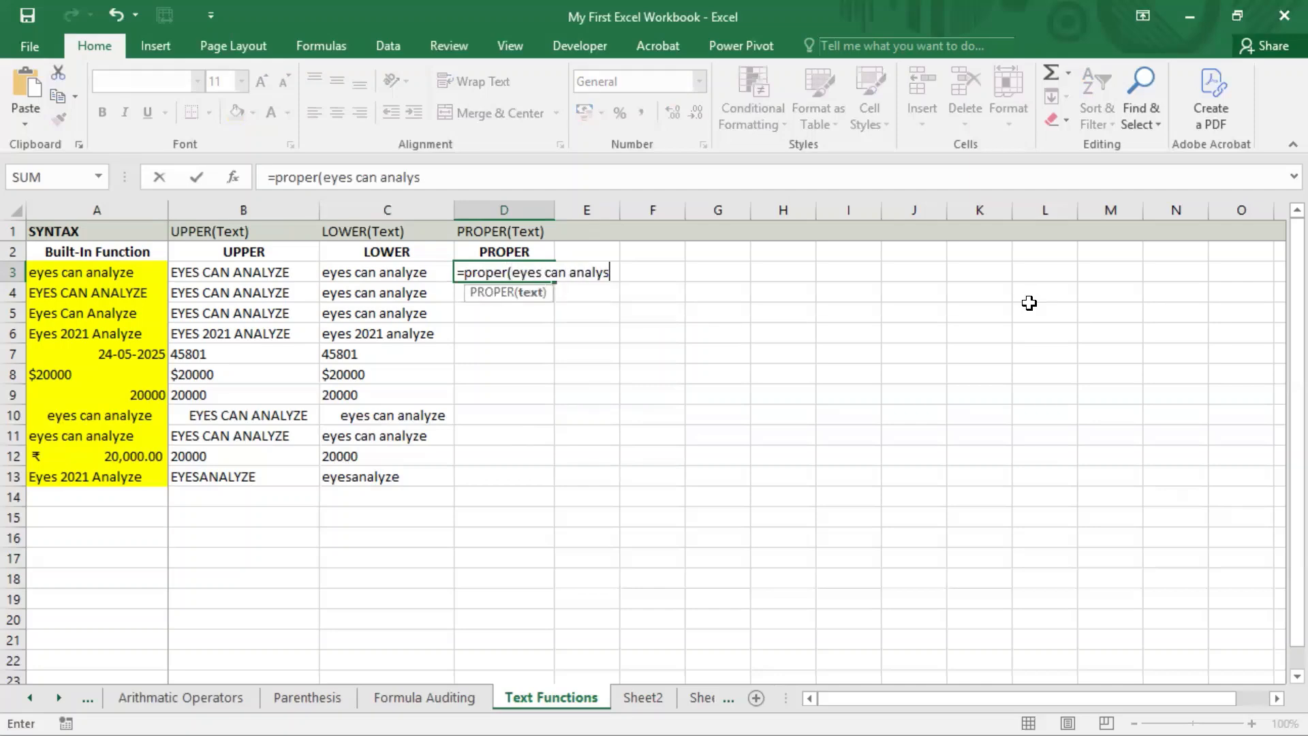
text())
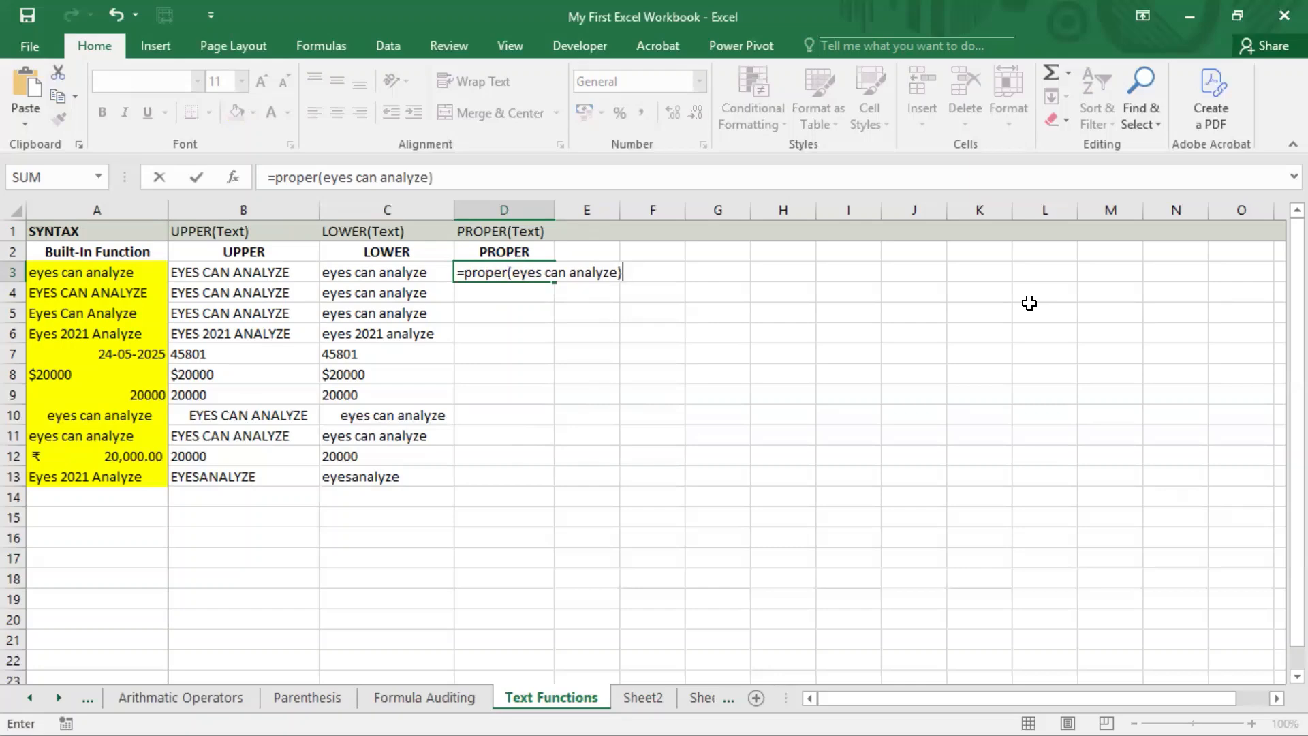
key(Return)
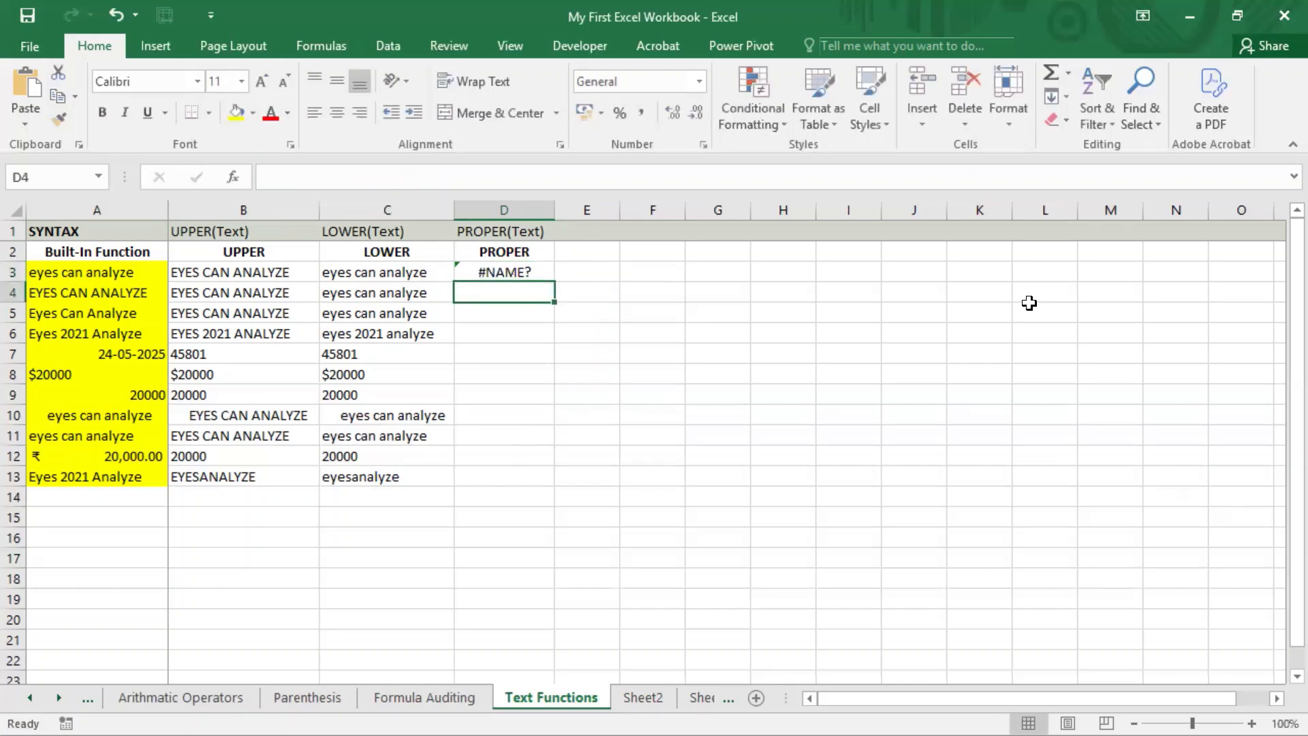
Enclose the text argument in D3's formula in double quotation marks, making it =PROPER("eyes can analyze")
key(Up)
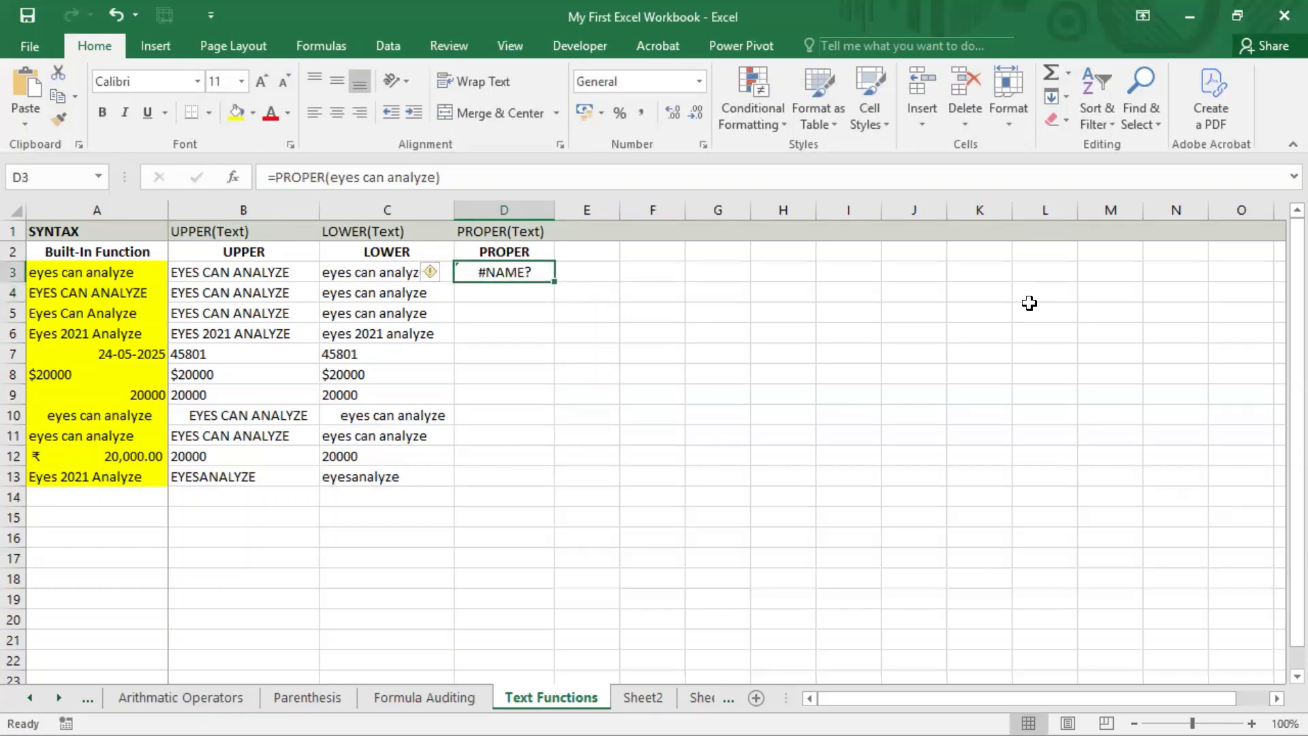
key(F2)
key(Left)
key(Left)
key(Left)
key(Left)
key(Left)
key(Left)
key(Left)
key(Left)
key(Left)
key(Left)
key(Left)
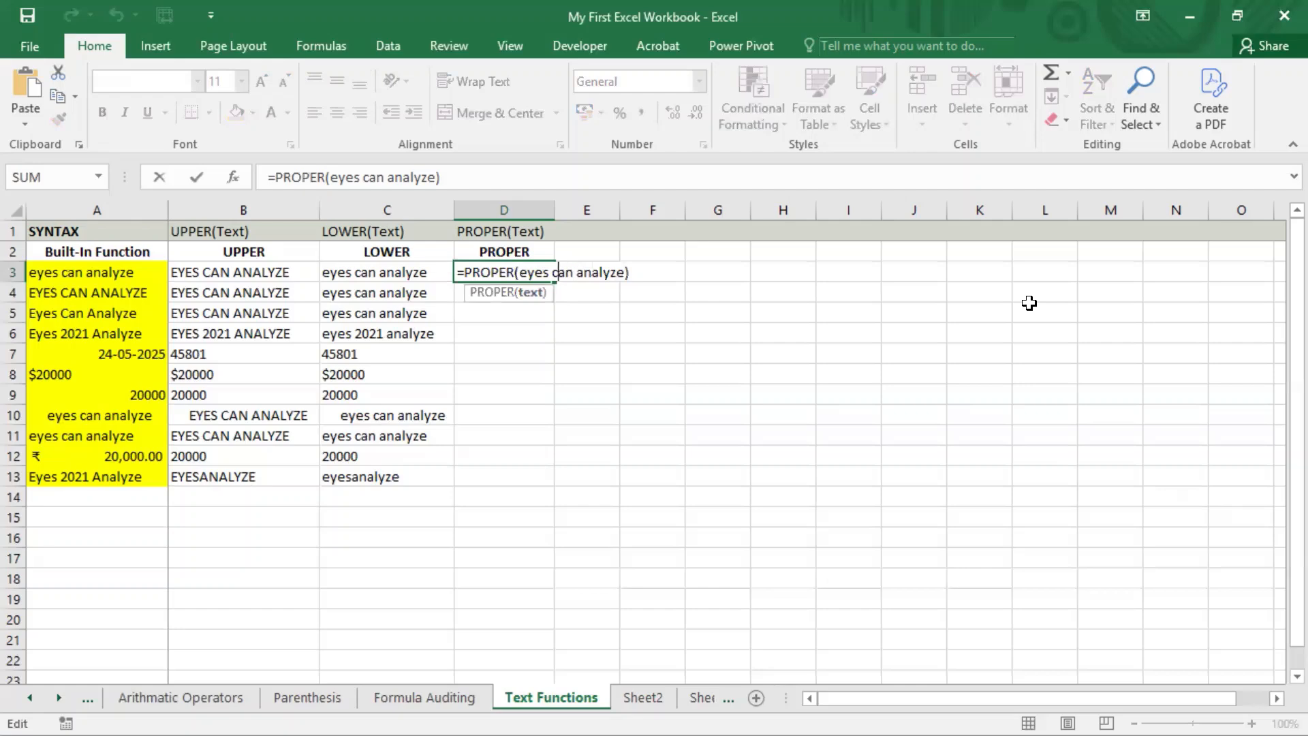
key(Left)
key(Left)
key(Left)
key(Left)
key(Left)
key(Left)
text(")
key(Right)
key(Right)
key(Right)
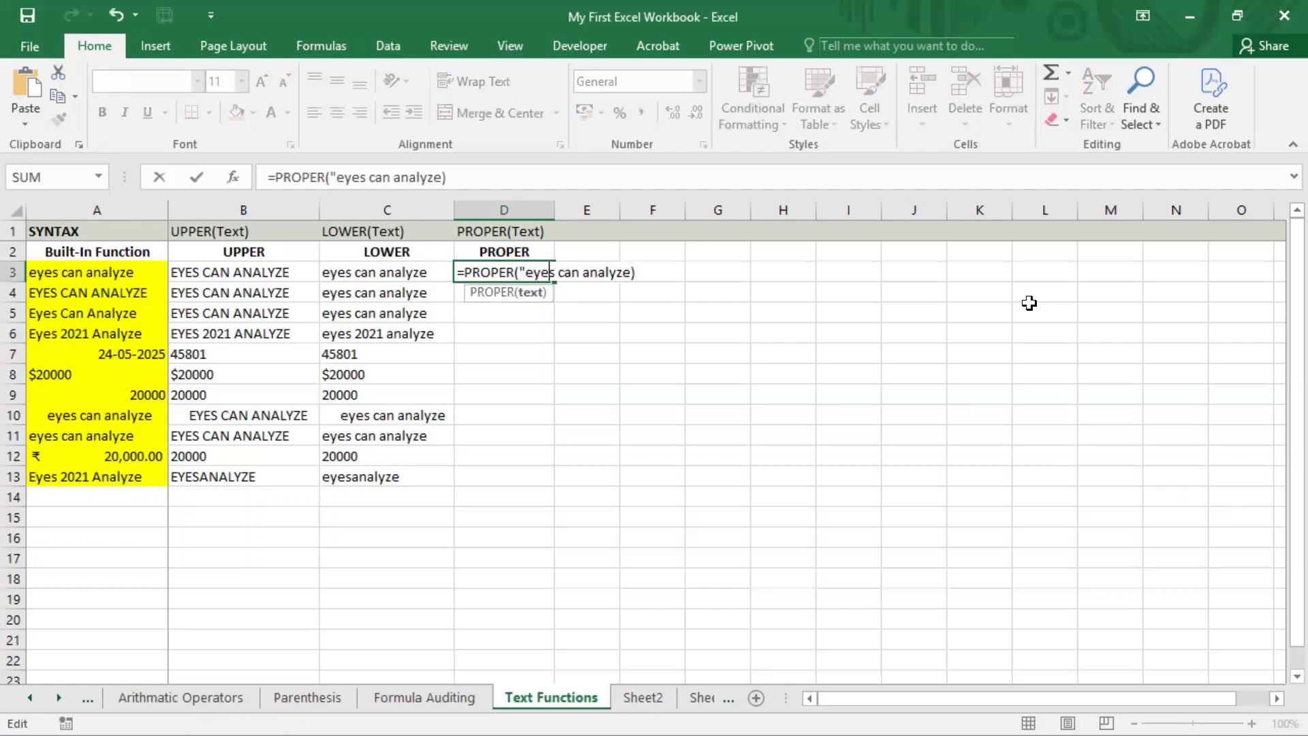
key(Right)
key(Right)
key(Right)
key(Right)
key(Right)
key(Right)
key(Right)
key(Right)
key(Right)
key(Right)
key(Right)
key(Right)
key(Right)
text(")
key(Return)
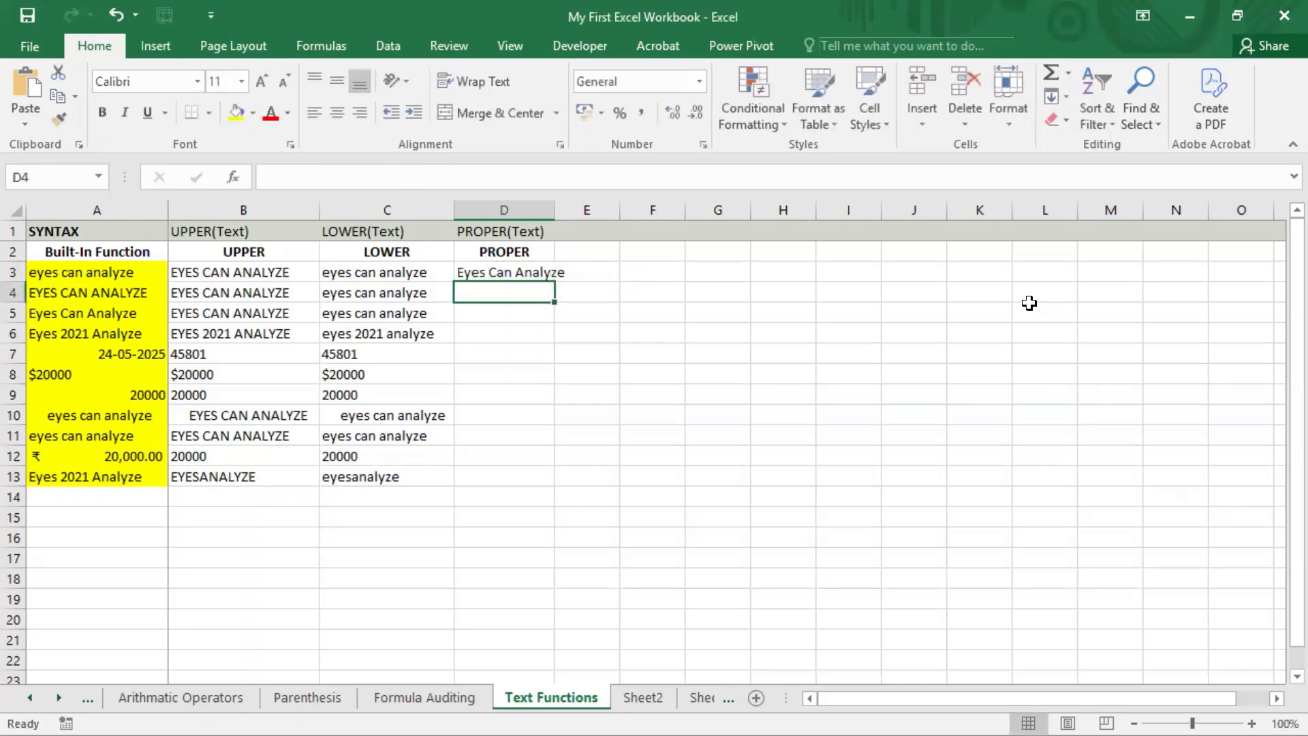
Clear the formula from cell D3 and widen column D slightly
key(Up)
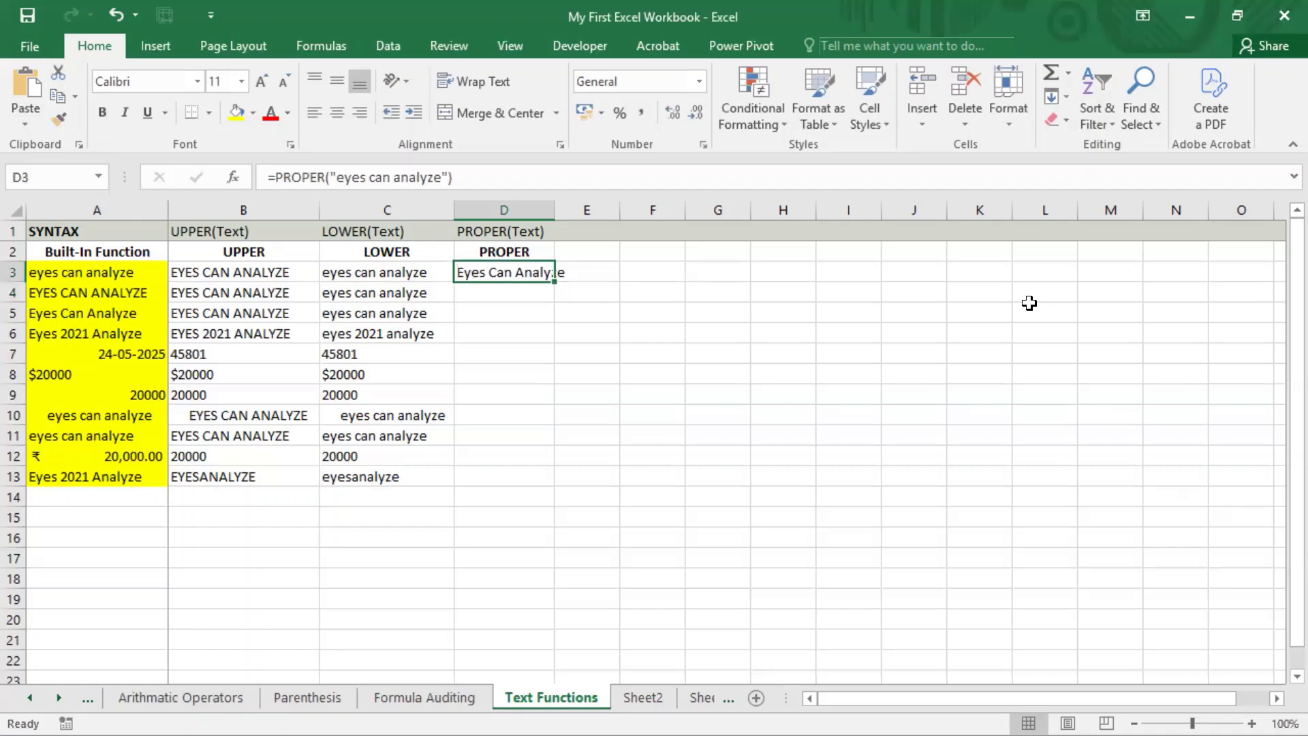
key(Delete)
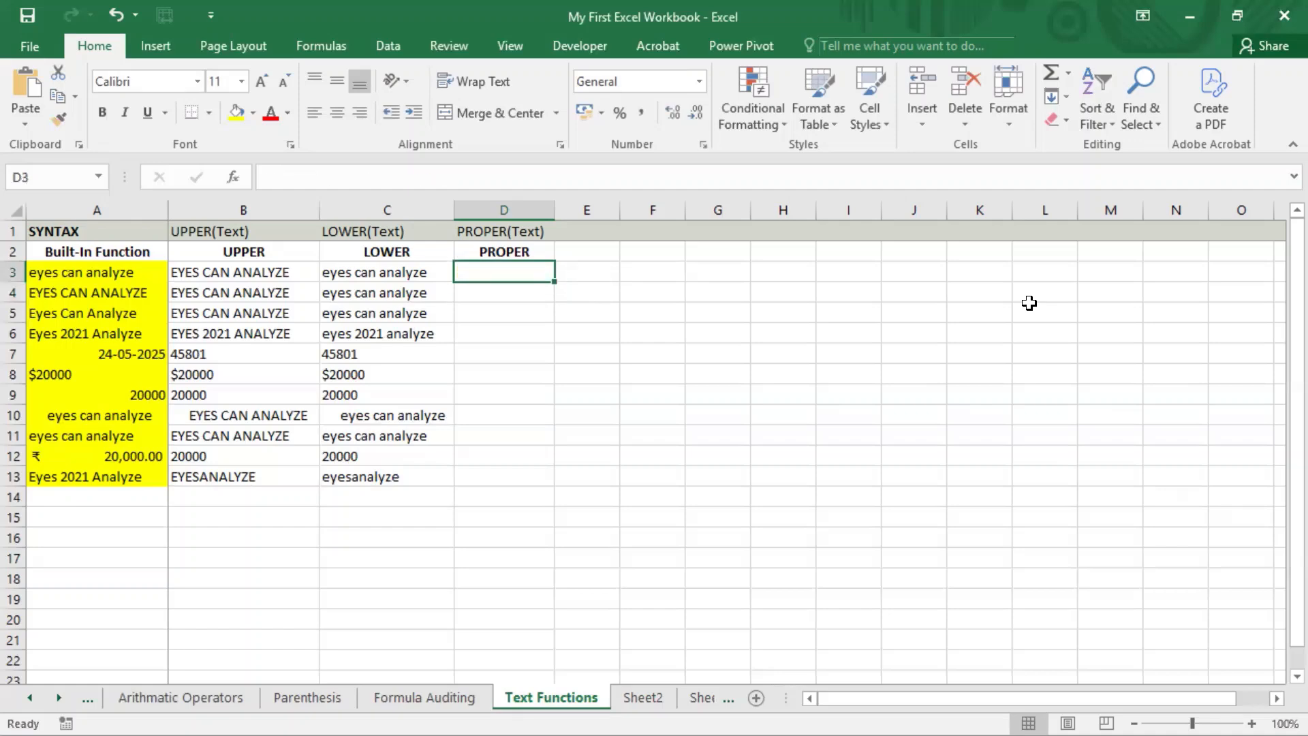
drag(555, 209, 579, 210)
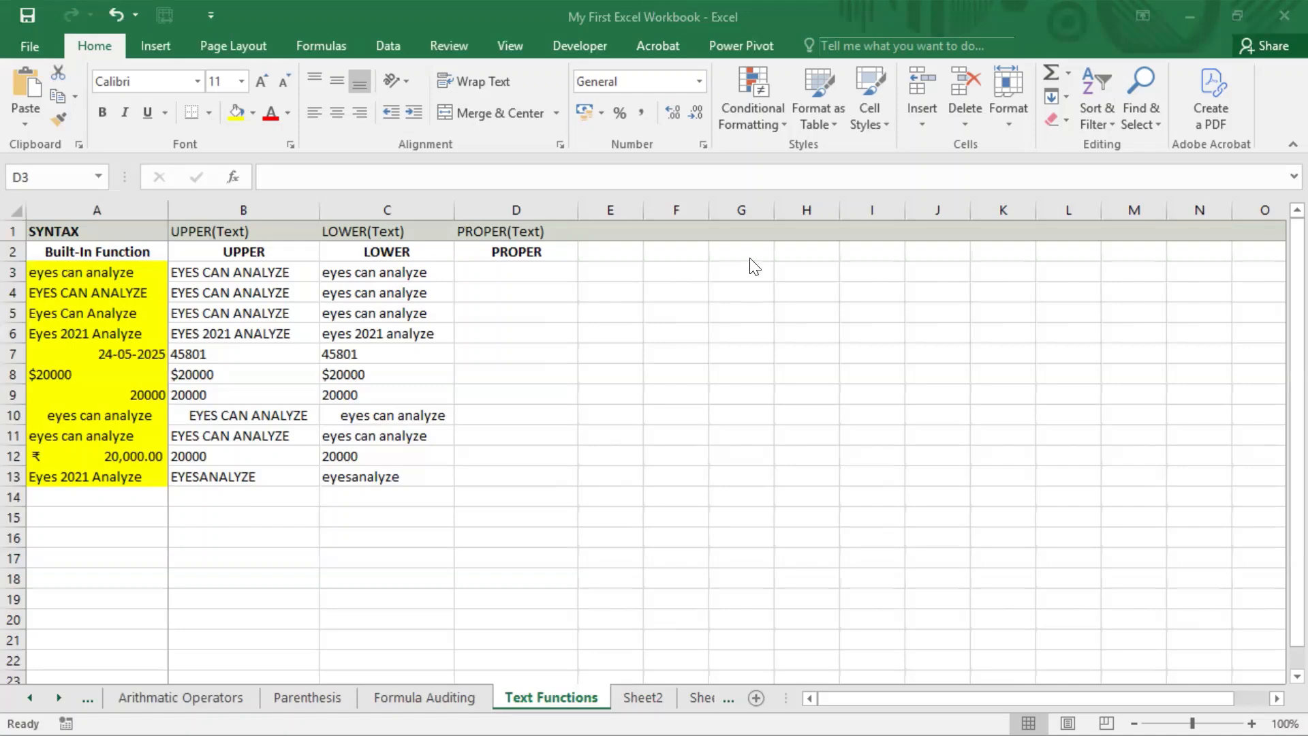
Enter the formula =PROPER(A3) in cell D3, referencing the first text entry in column A
drag(140, 274, 145, 470)
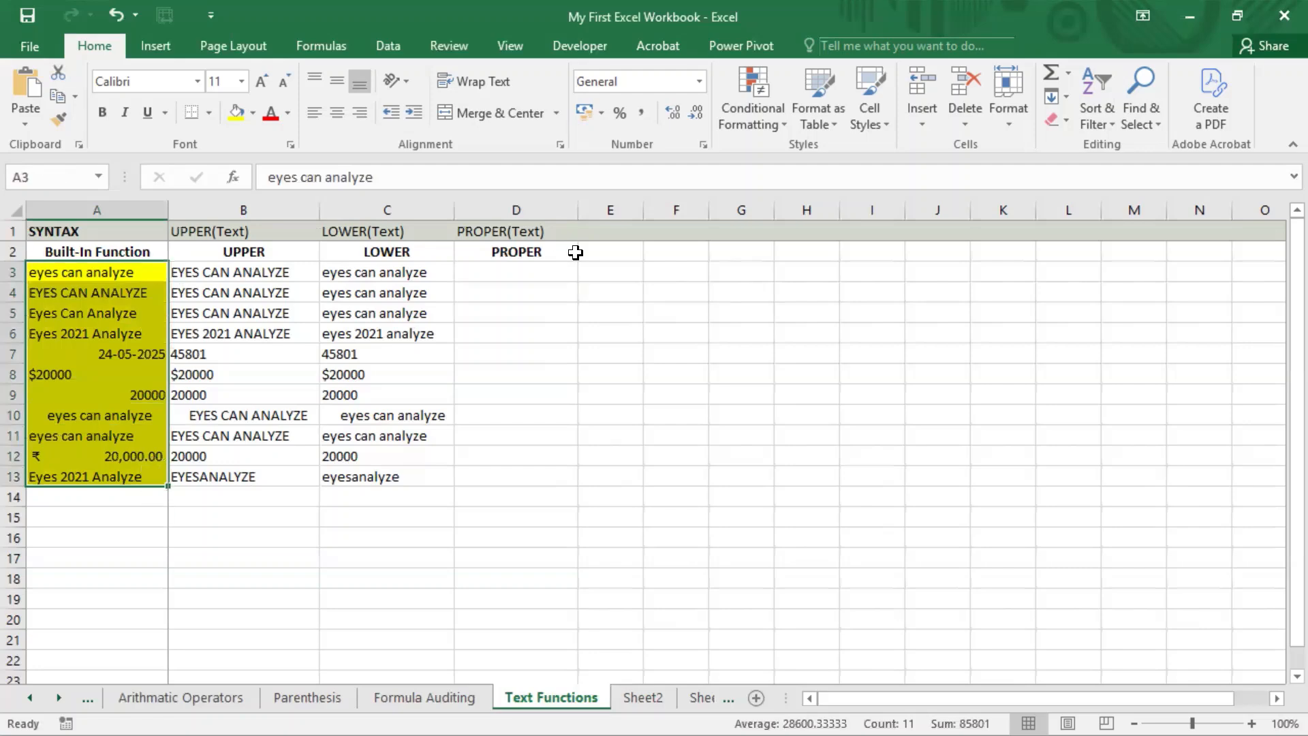
click(558, 270)
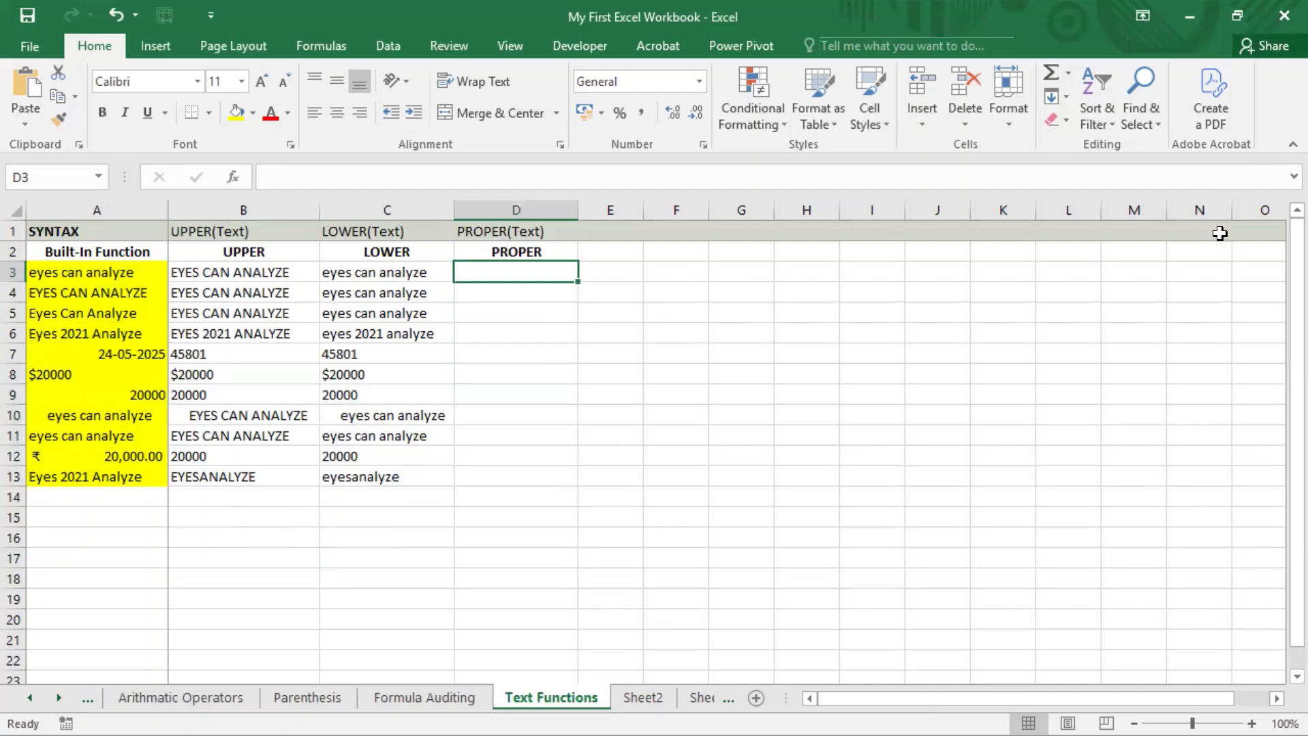
text(=per)
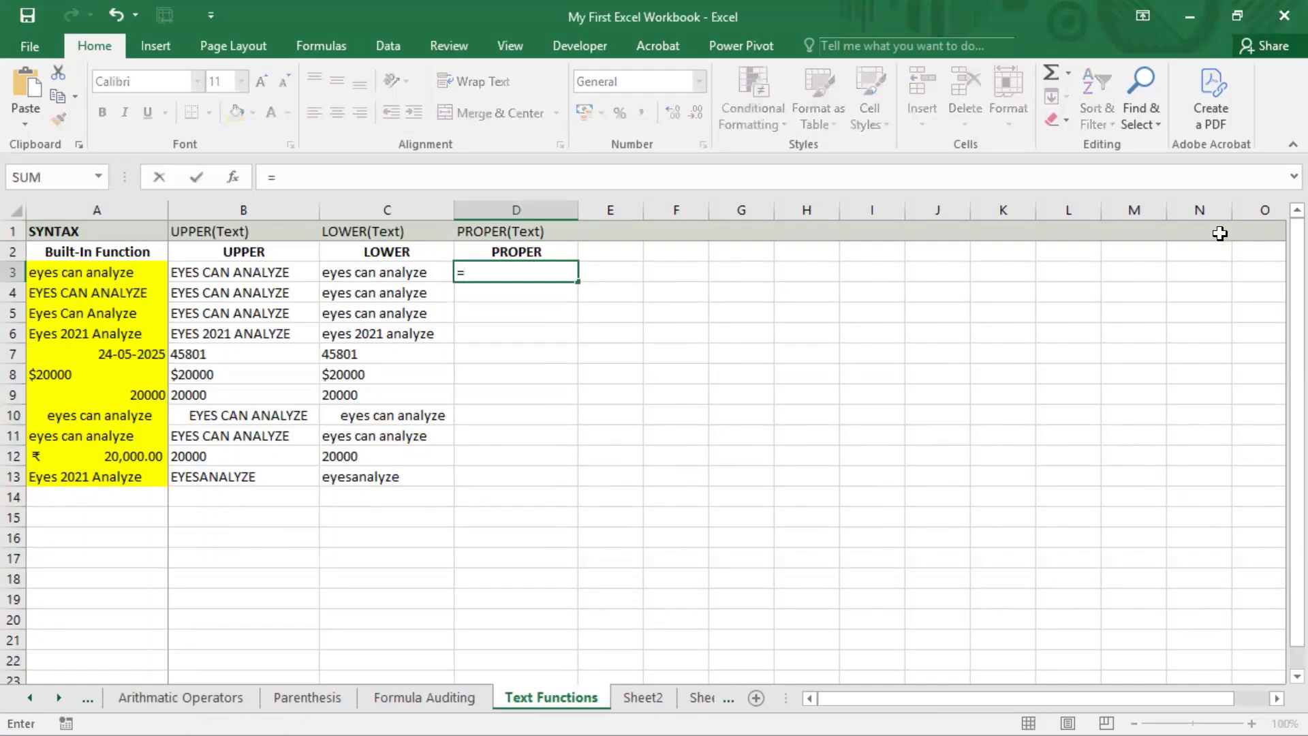
key(BackSpace)
key(BackSpace)
text(ro)
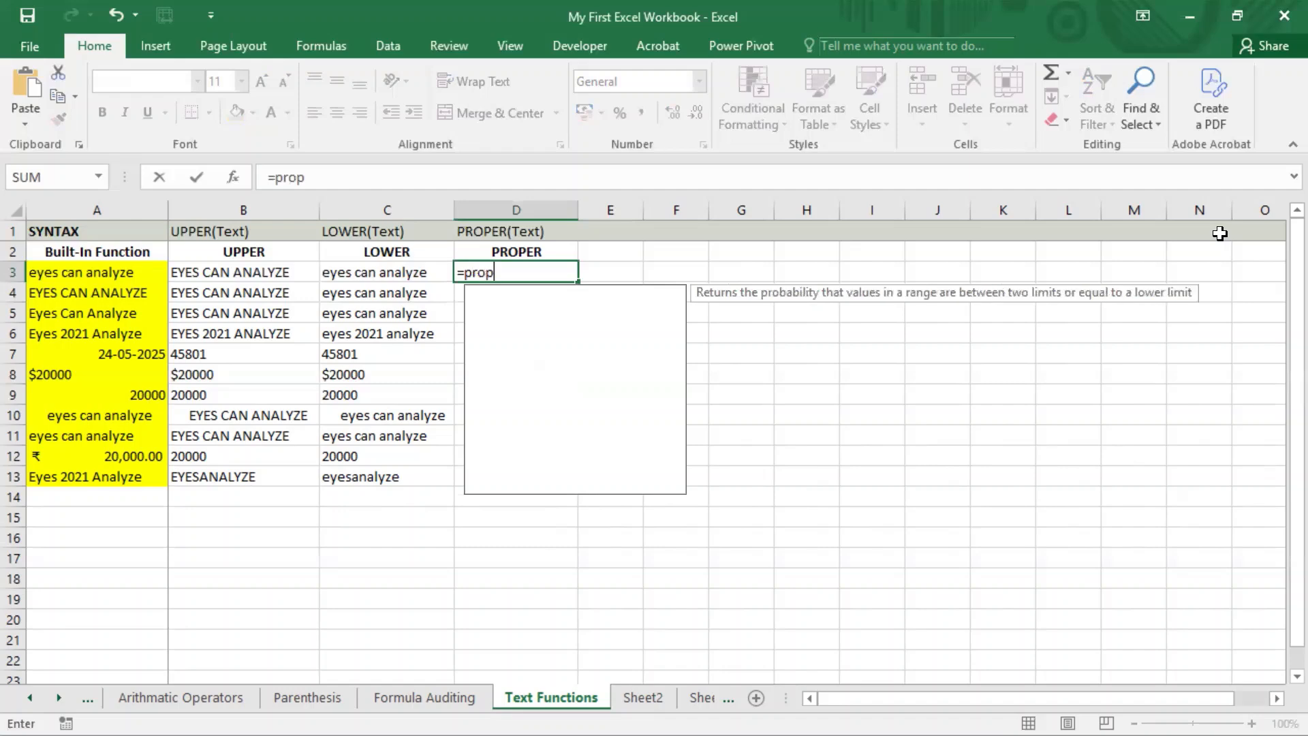
text(p)
key(Tab)
key(Left)
key(Left)
key(Left)
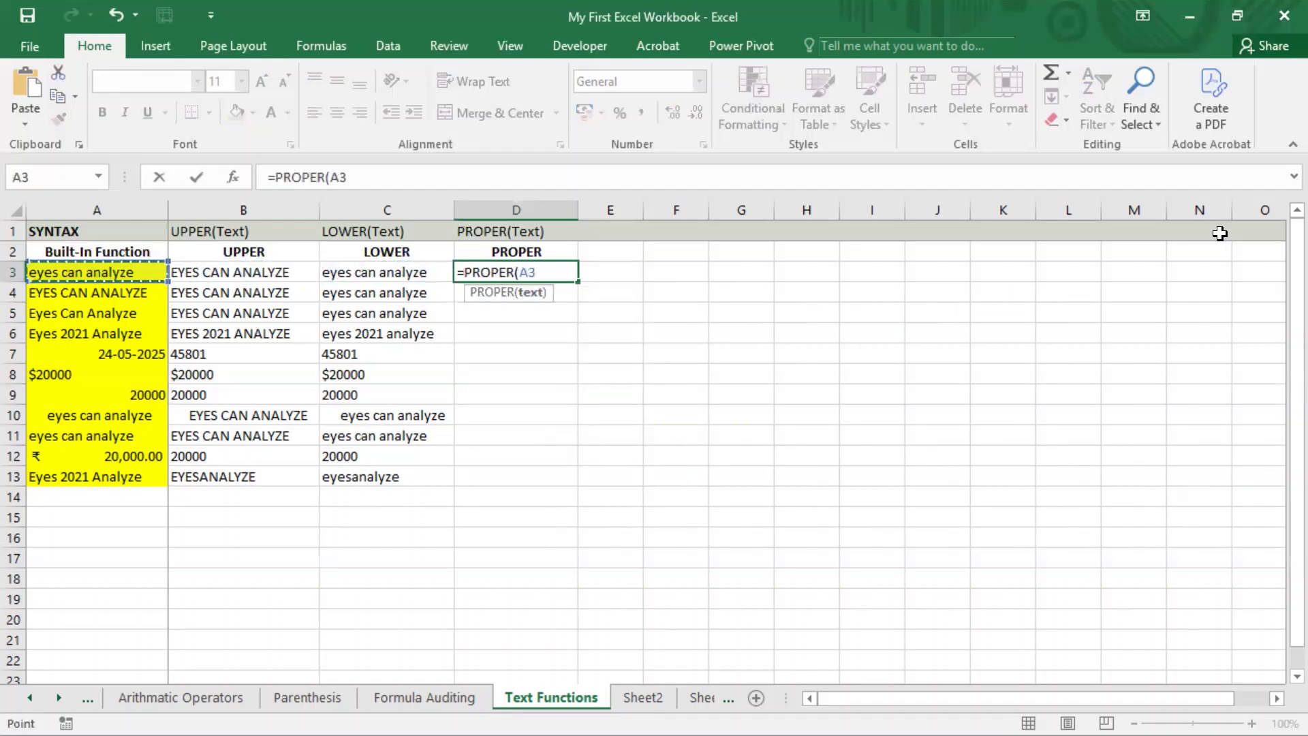
text())
key(Return)
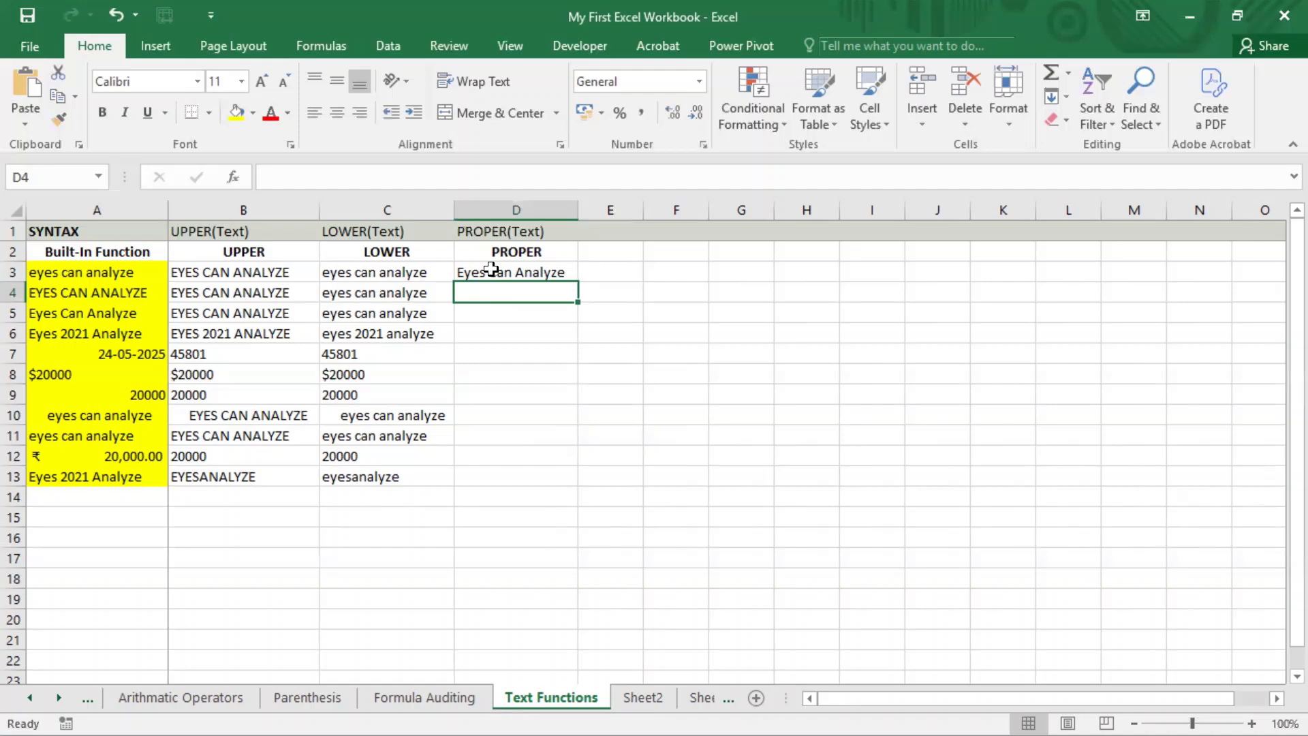
Copy the PROPER formula from cell D3 into cell D4 so it references A4
click(536, 272)
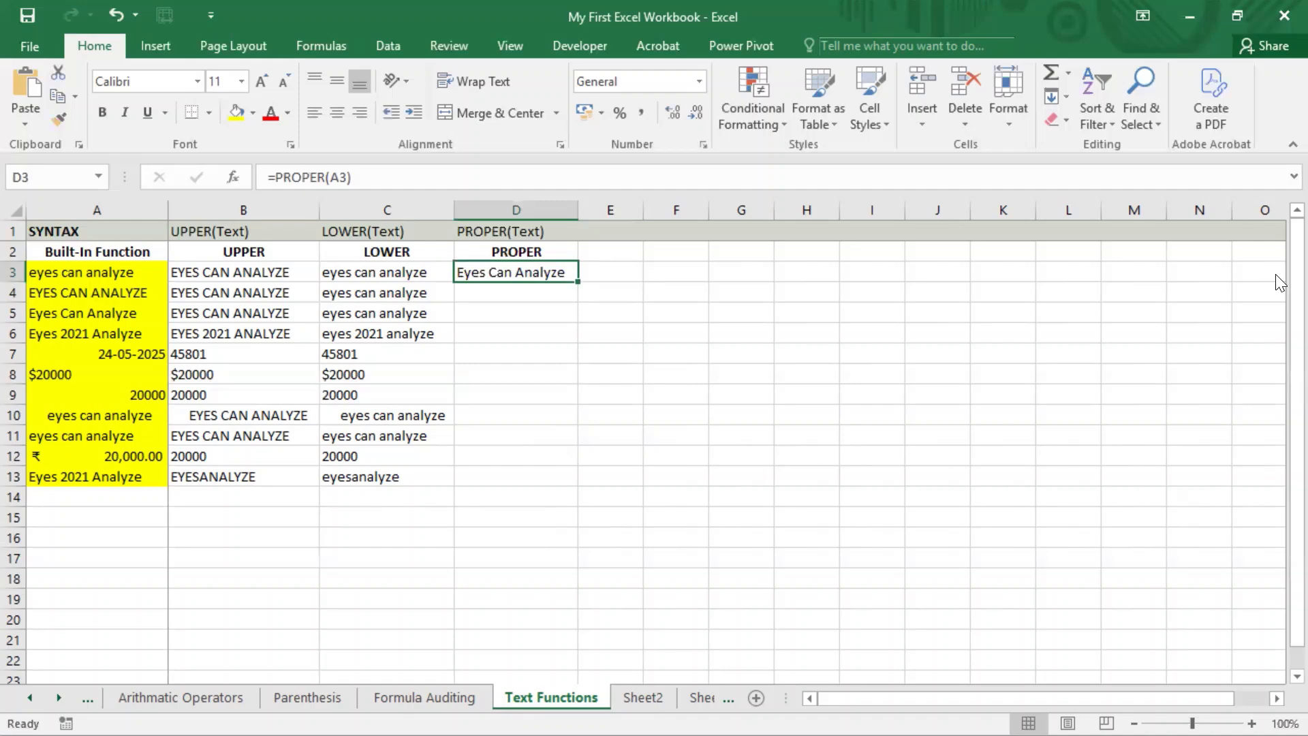
key(ctrl+c)
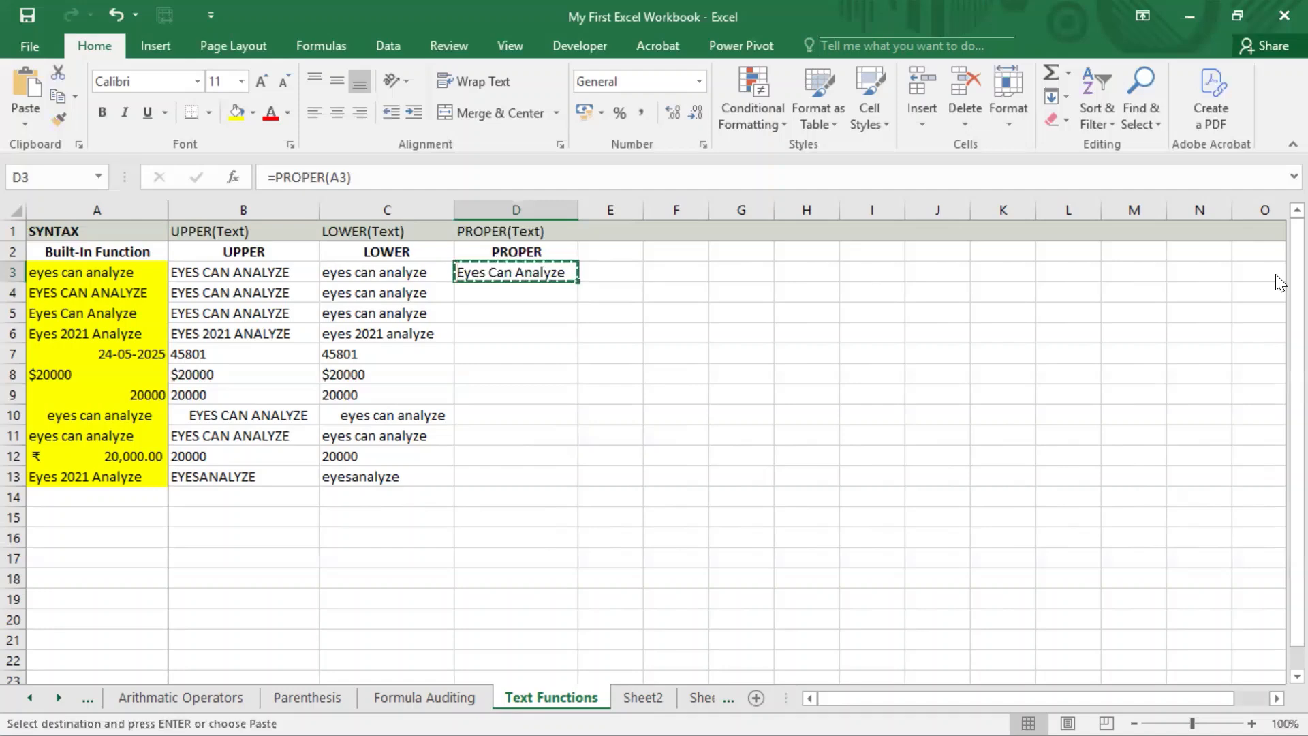
key(Down)
key(Left)
key(Left)
key(Left)
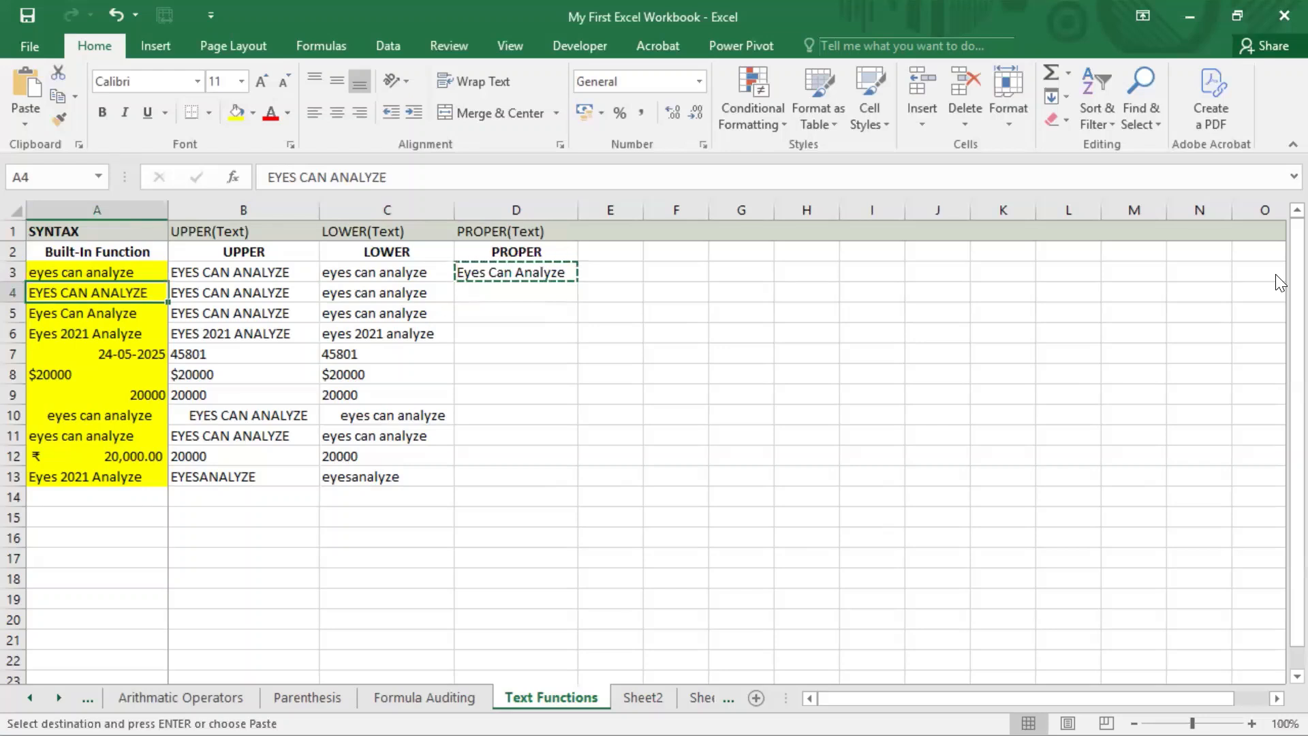
key(Right)
key(Right)
key(Right)
key(ctrl+v)
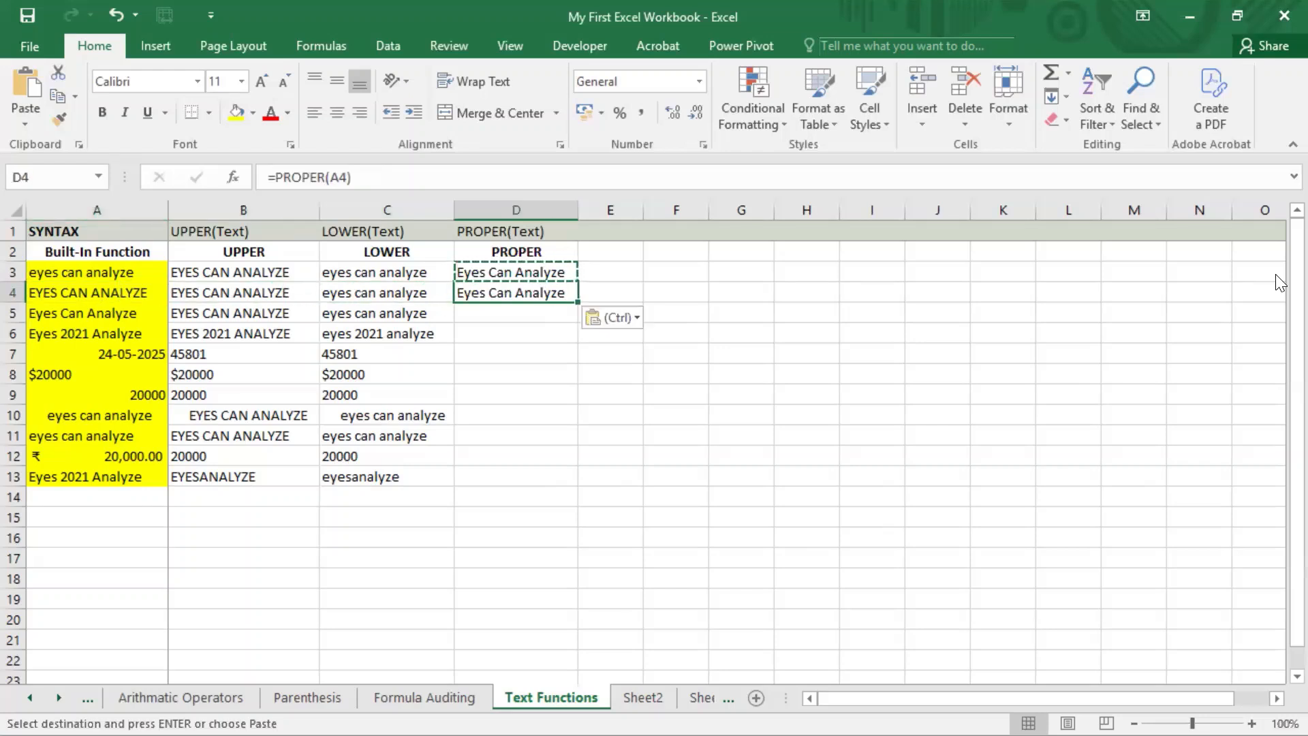
Inspect the cell reference in D4's PROPER formula and compare the result with the source entries in column A
key(F2)
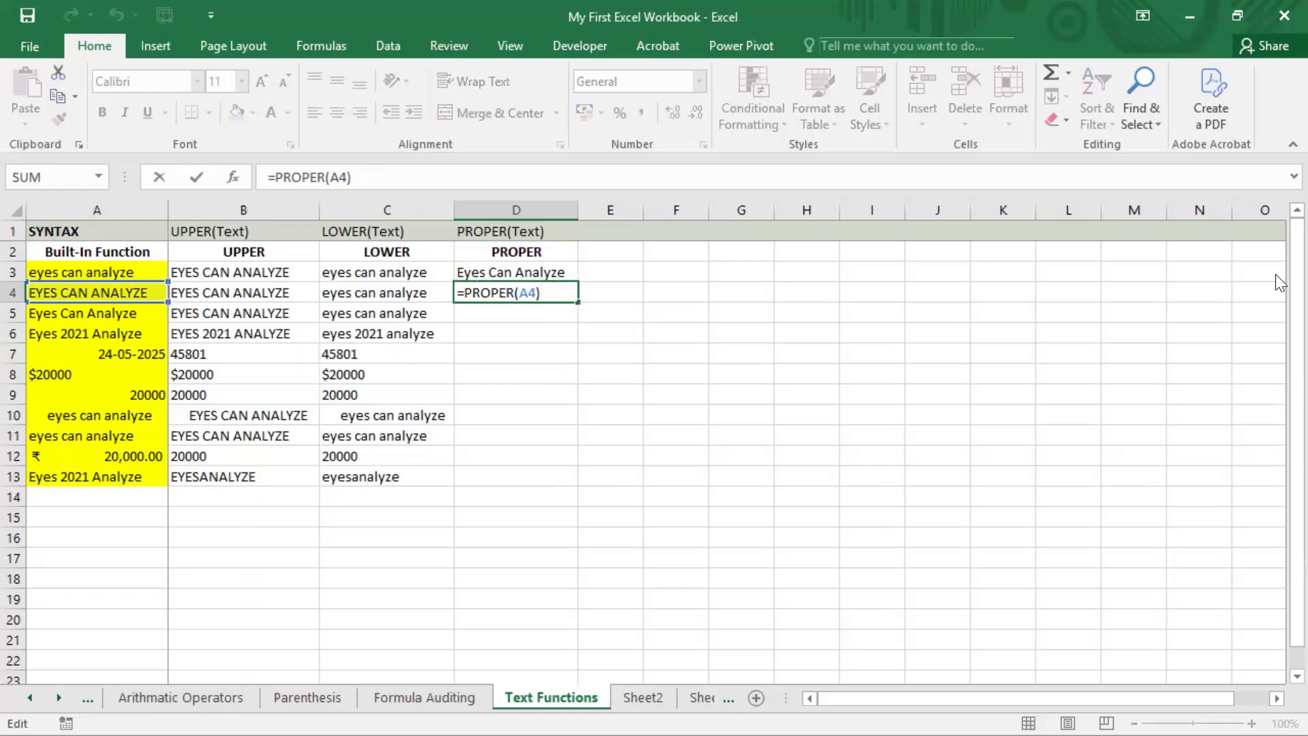
key(Escape)
key(Left)
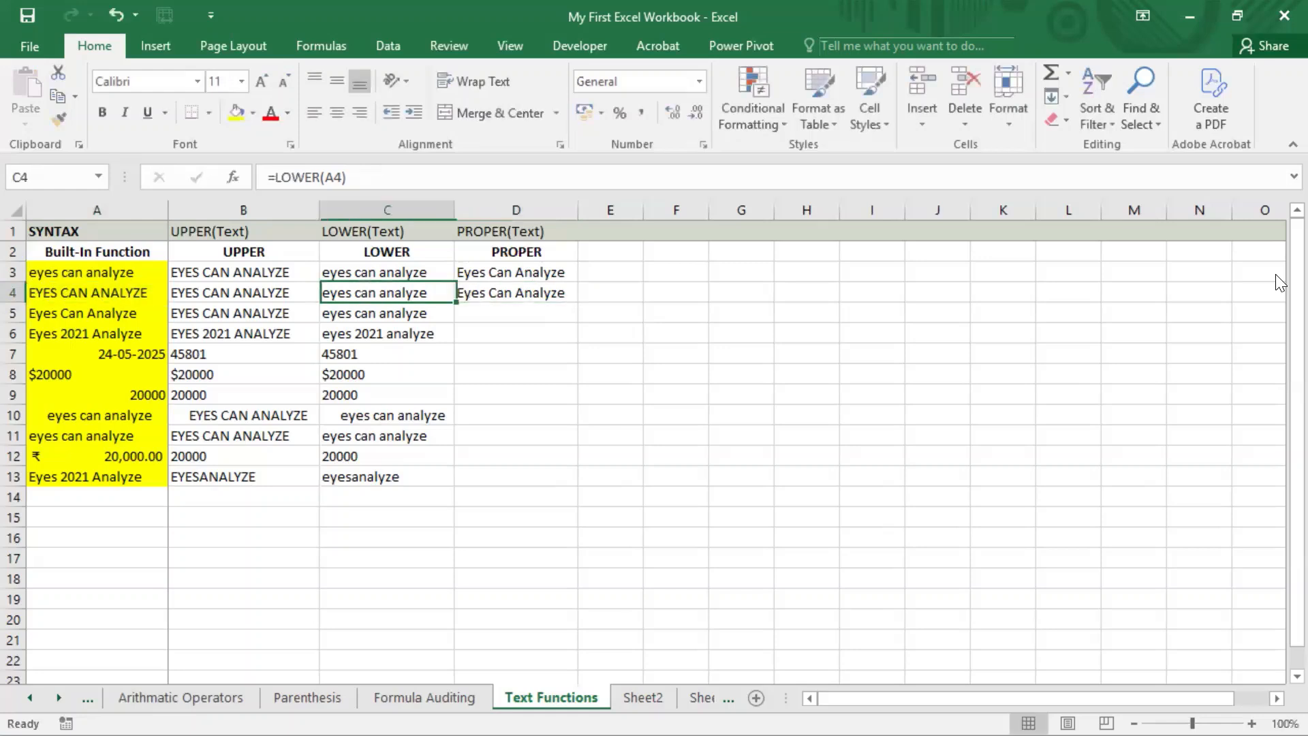
key(Left)
key(Left)
key(Down)
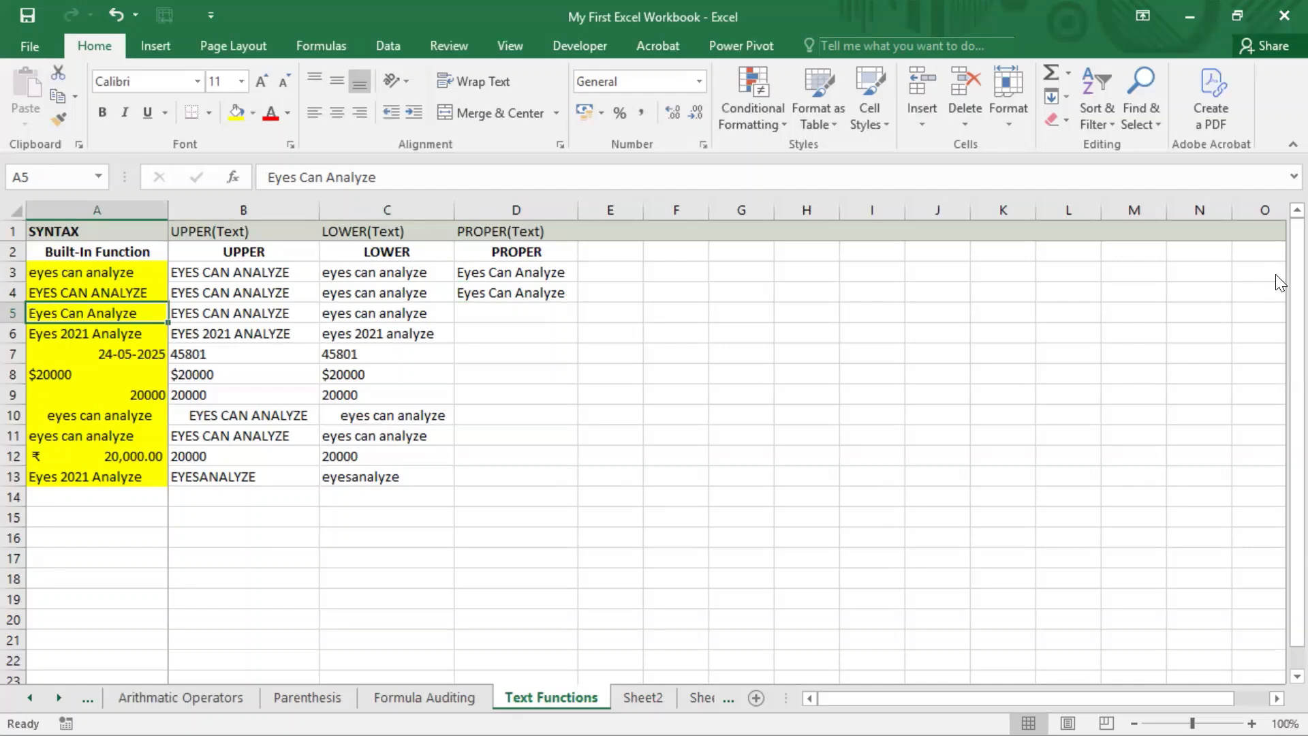
Copy the PROPER formula from cell D4 into cell D5 so it references A5
key(Right)
key(Right)
key(Right)
key(Up)
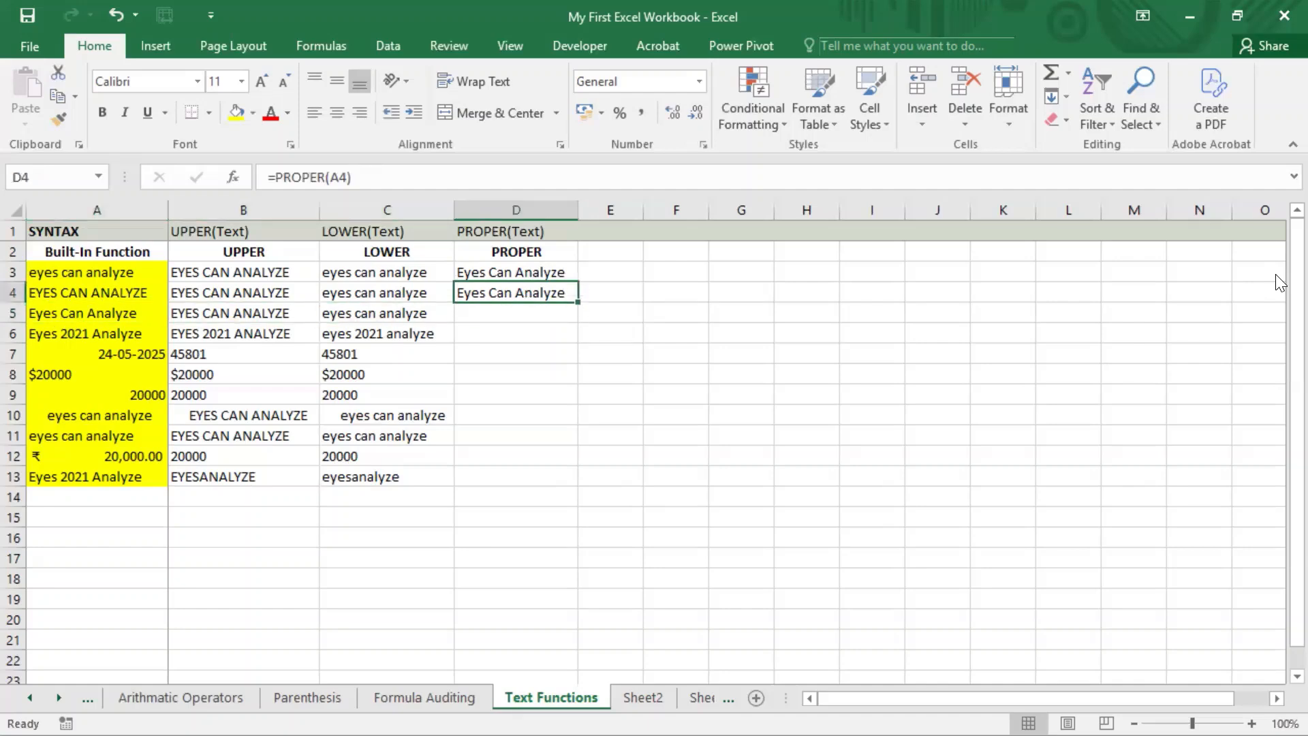
key(ctrl+c)
key(Down)
key(ctrl+v)
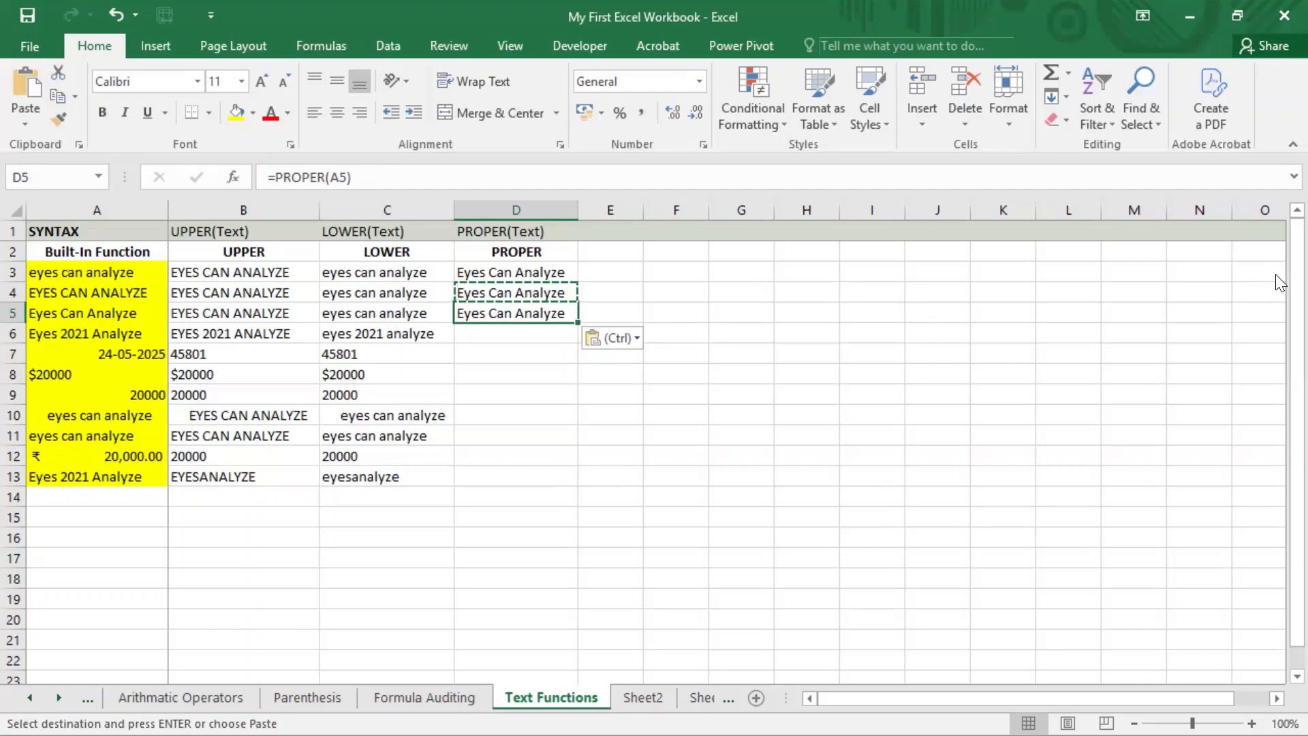
Examine the source entry in A6 and its UPPER and LOWER results across row 6
key(Down)
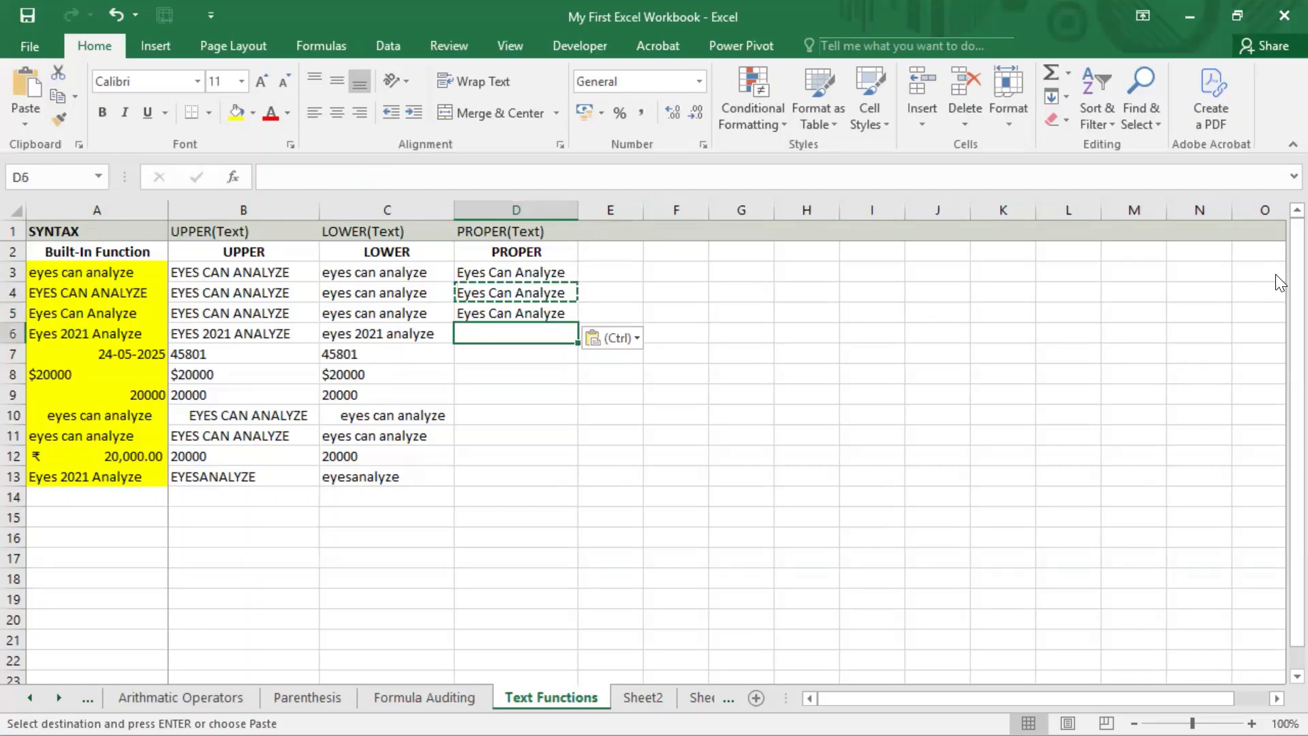
key(Left)
key(Left)
key(Left)
key(Right)
key(Right)
key(Right)
key(Up)
Enter the formula =PROPER(A6) in cell D6 to convert the entry containing text and a number
key(Down)
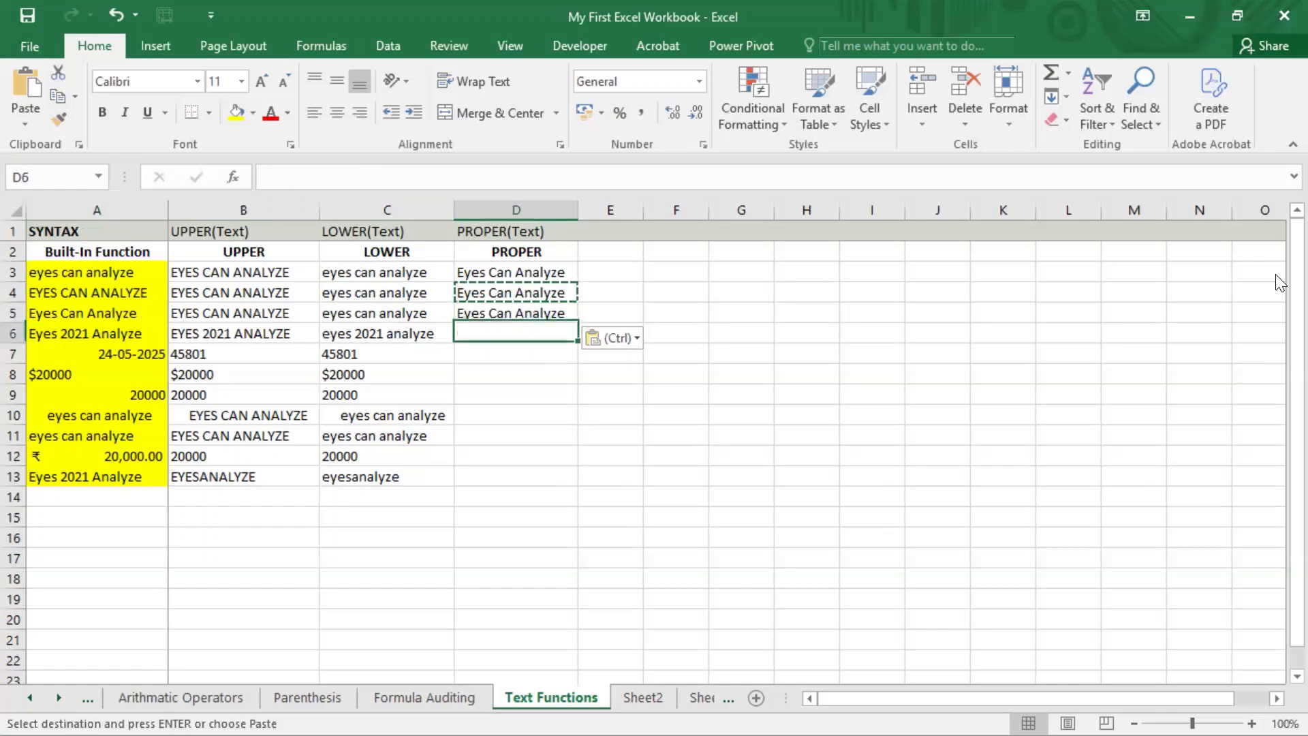
text(=prop)
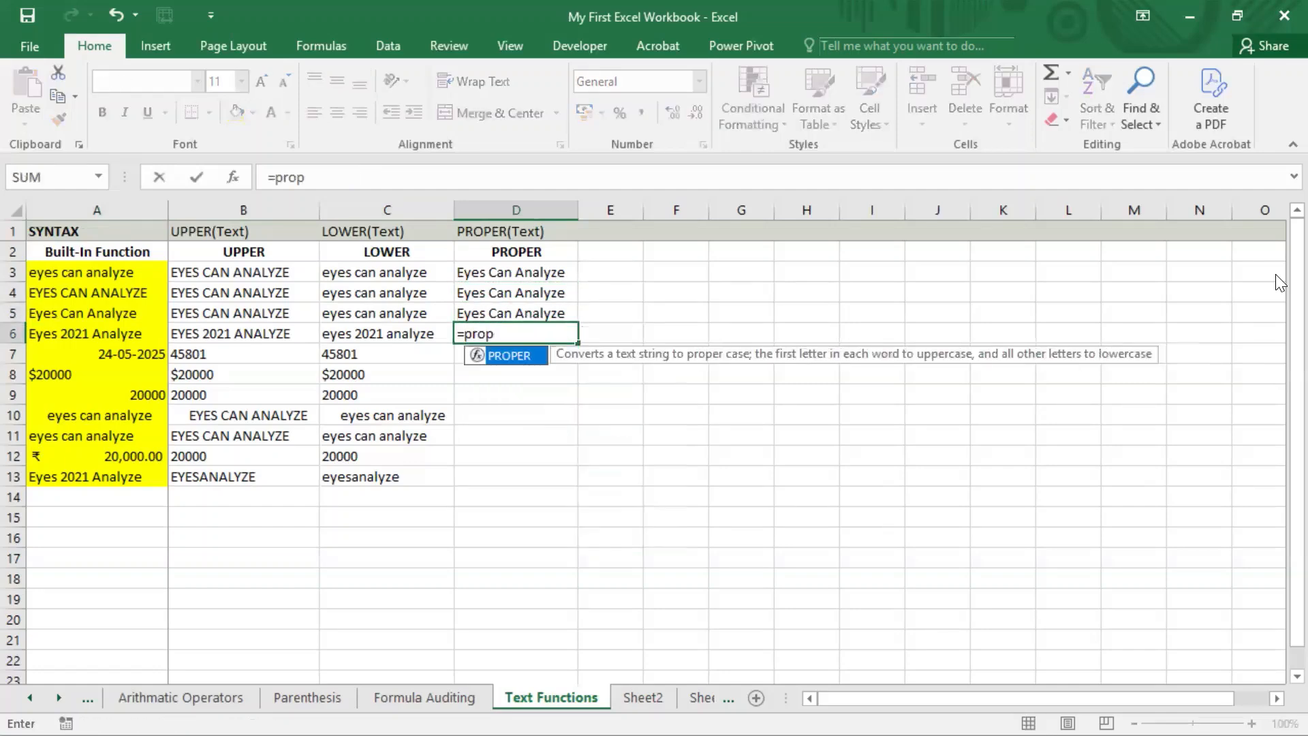
key(Tab)
text(`)
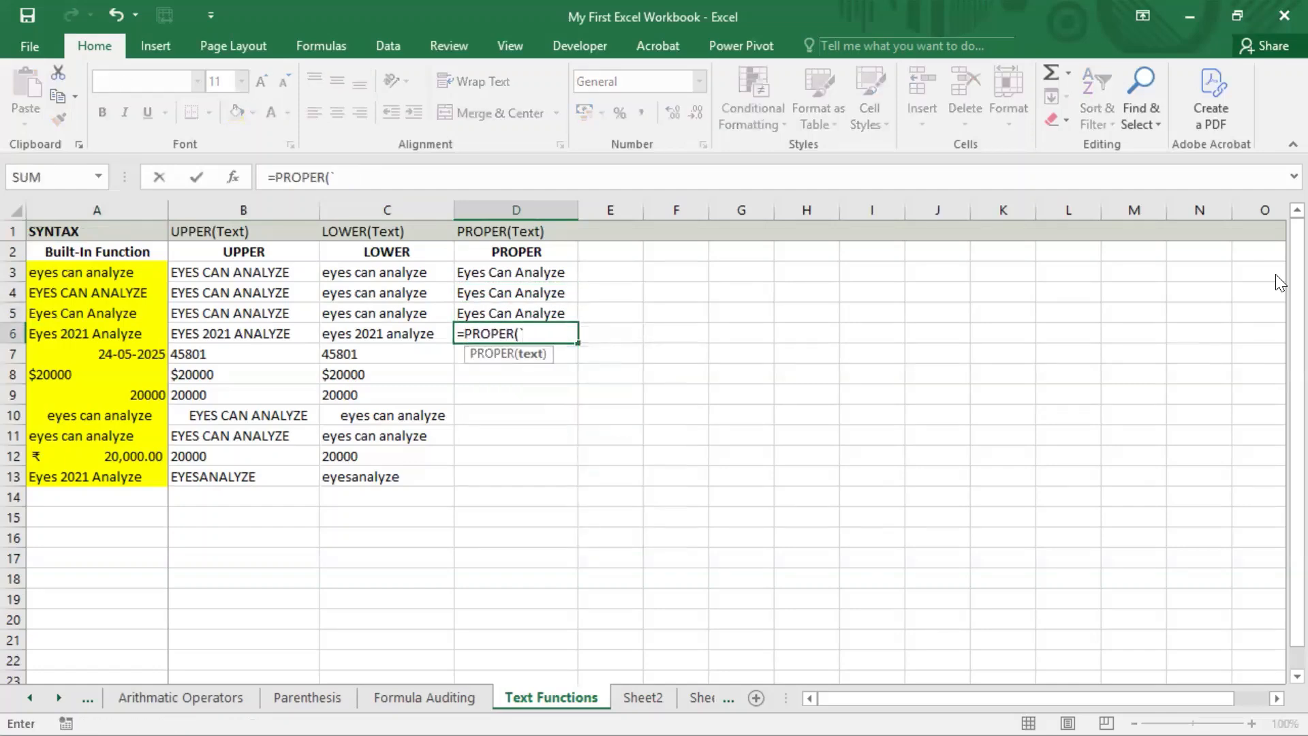
text(=)
key(BackSpace)
key(BackSpace)
key(Left)
key(Left)
key(Left)
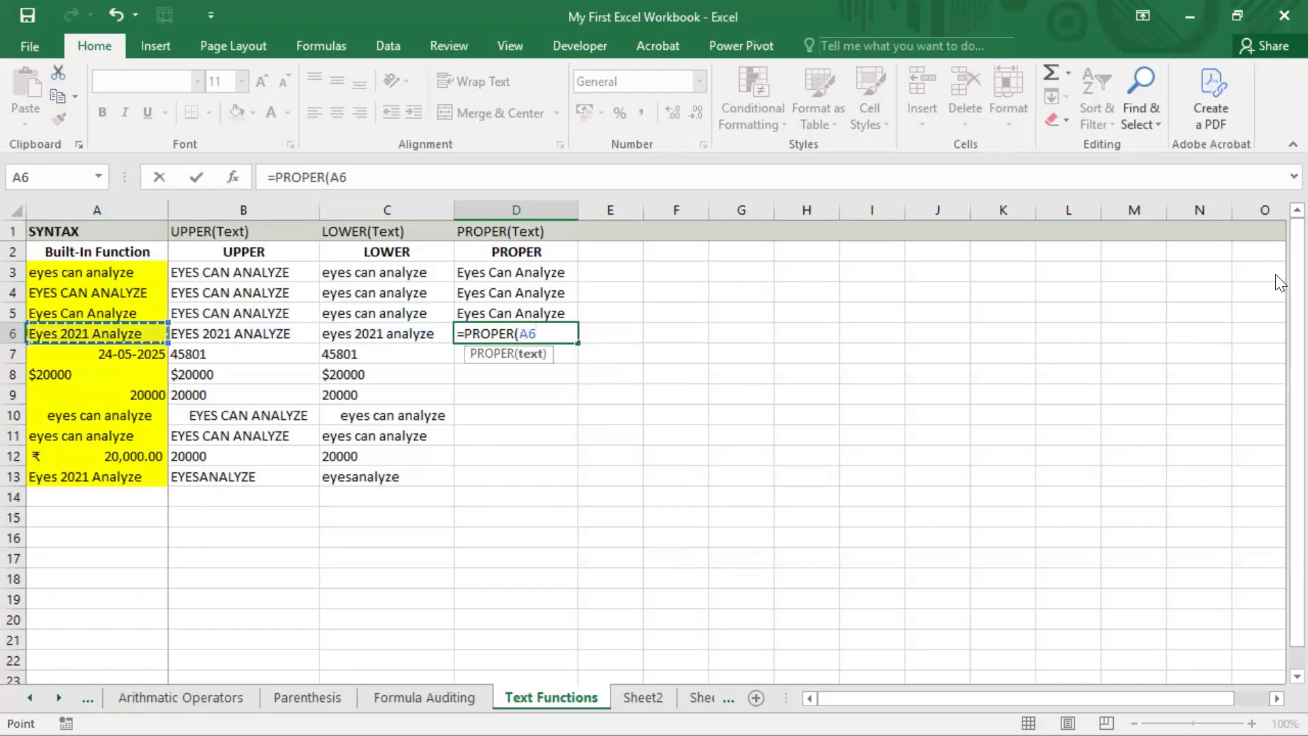
text())
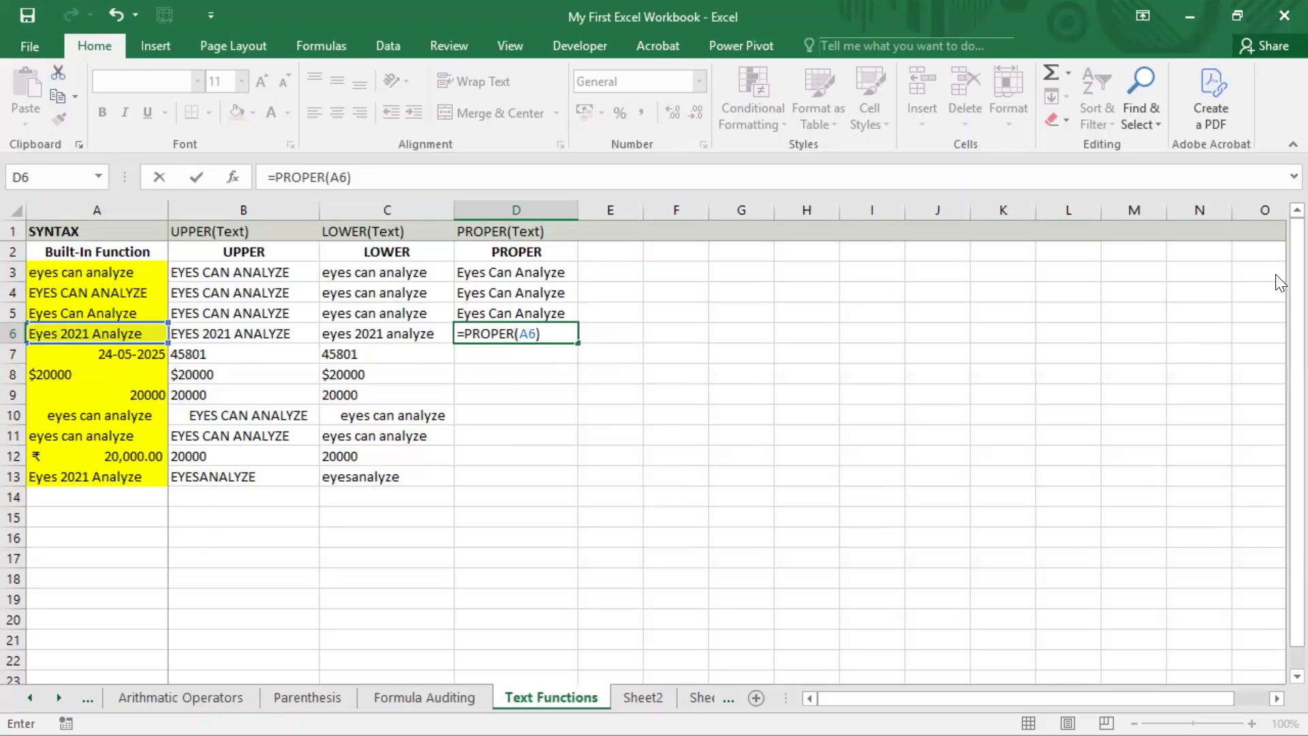
key(Return)
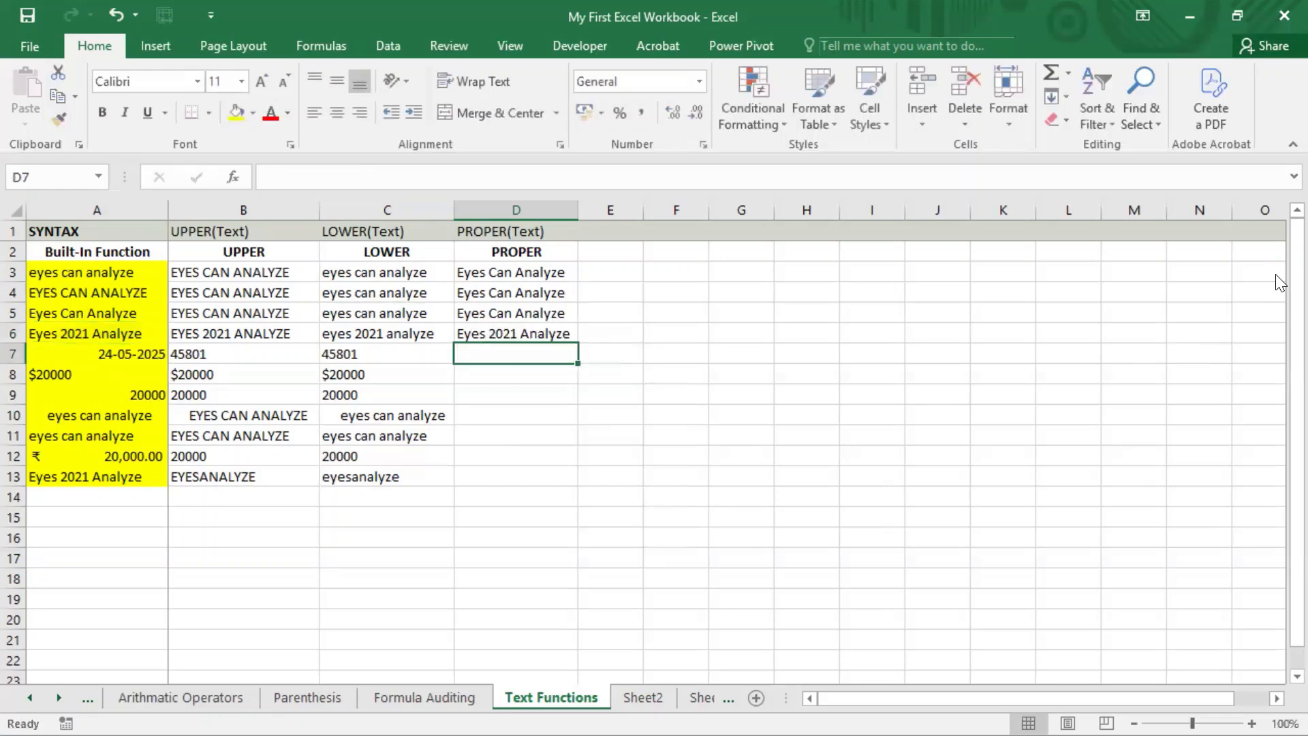
key(Up)
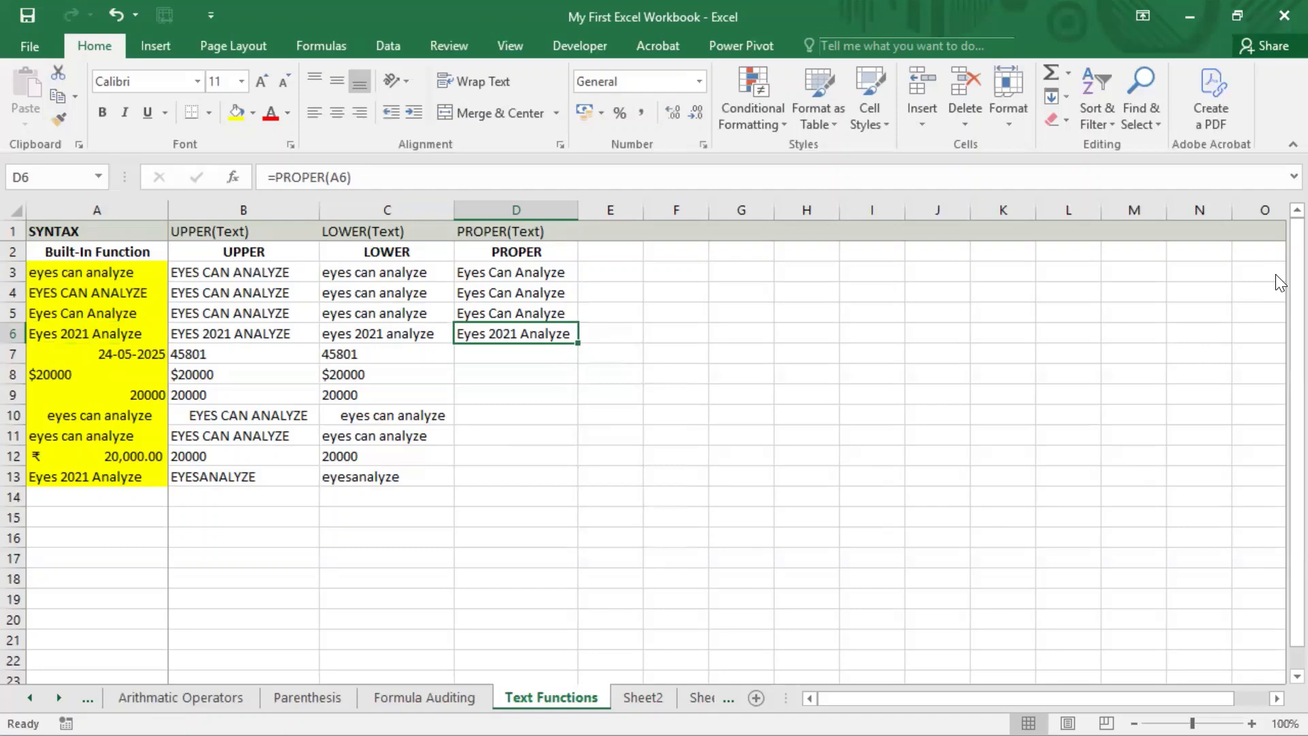
Enter the formula =PROPER(A7) in cell D7, referencing the date entry in column A
click(653, 2)
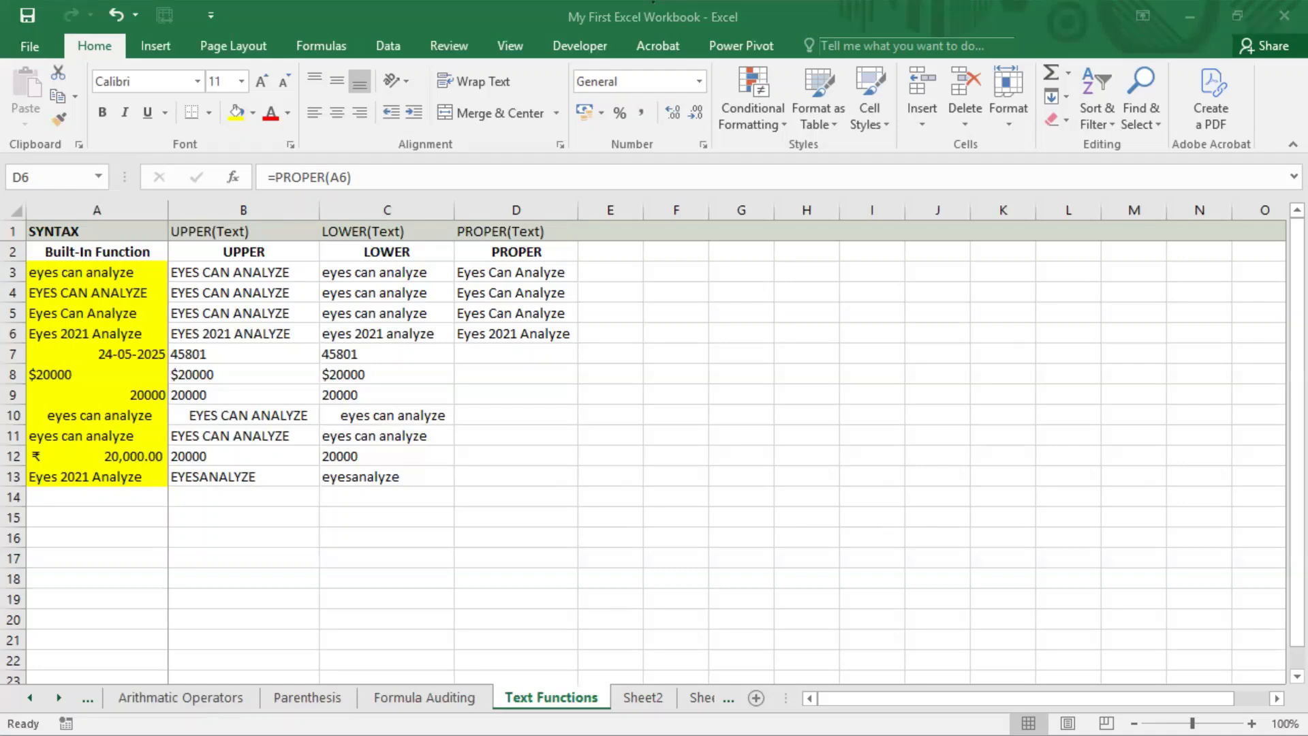
click(521, 372)
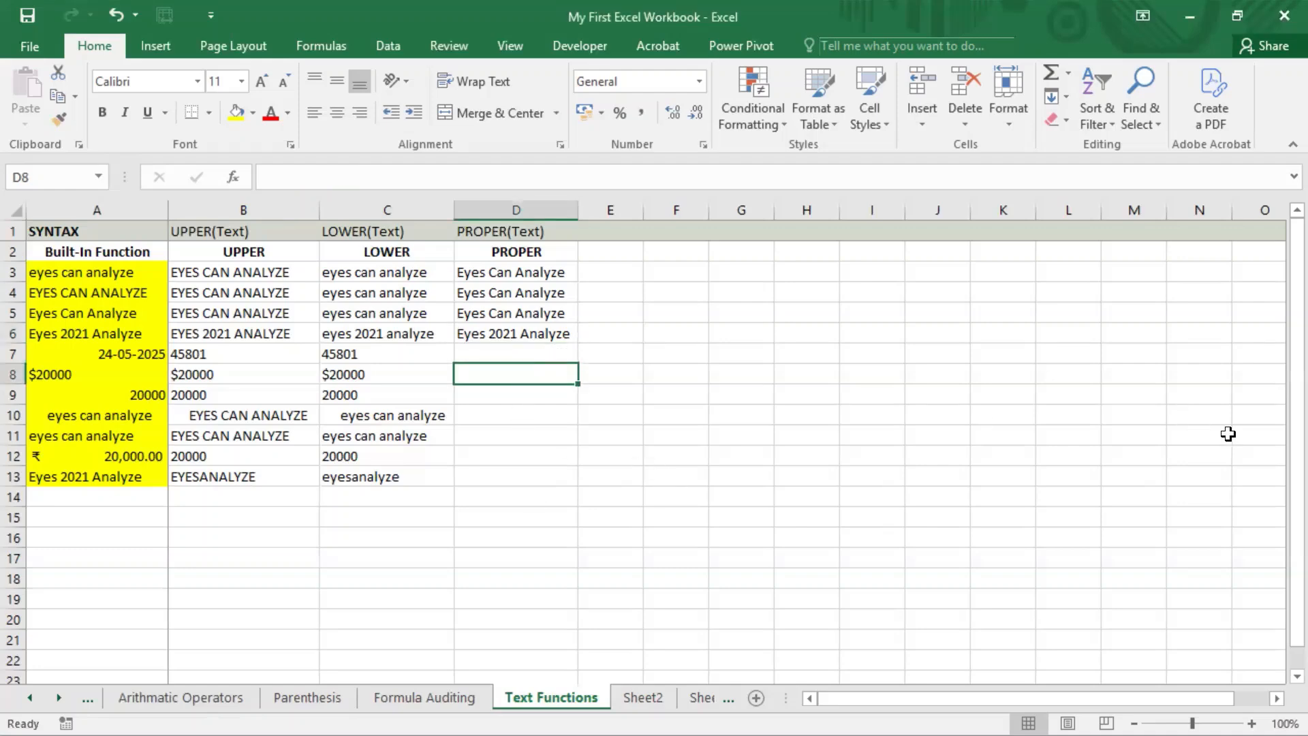
key(Up)
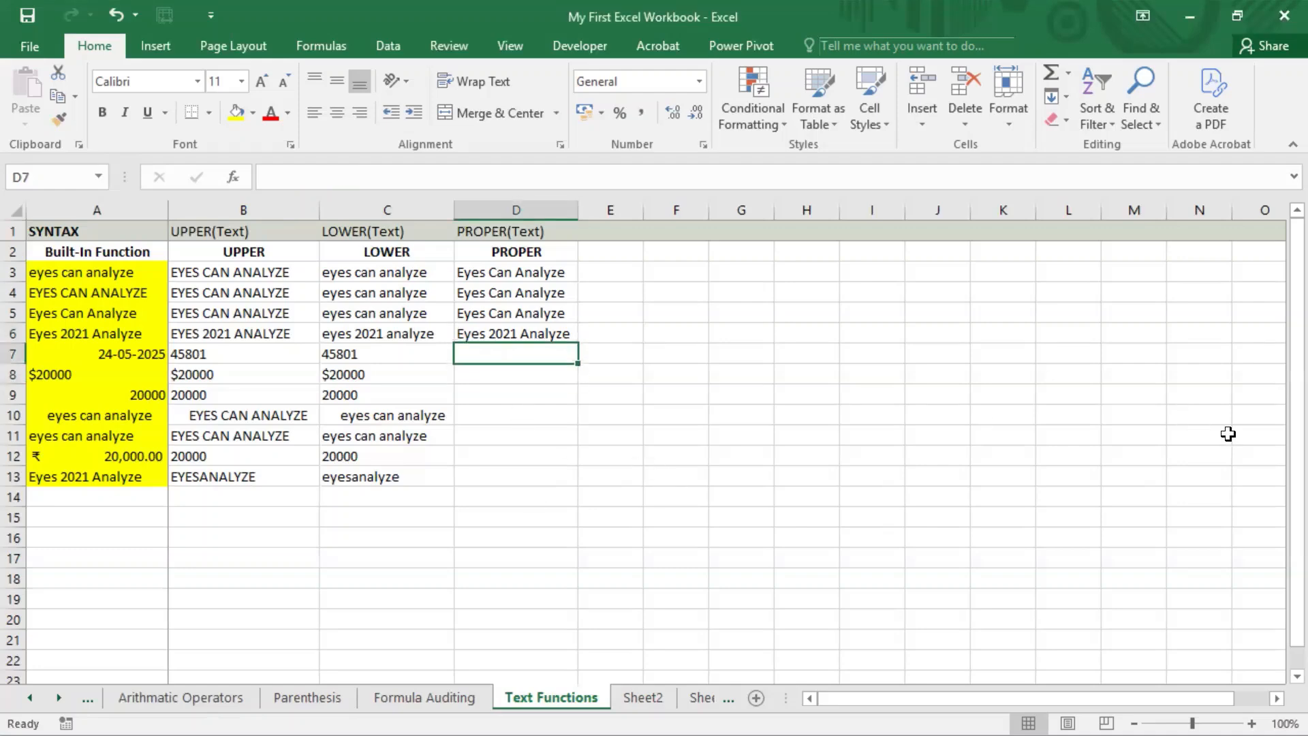
text(=prop)
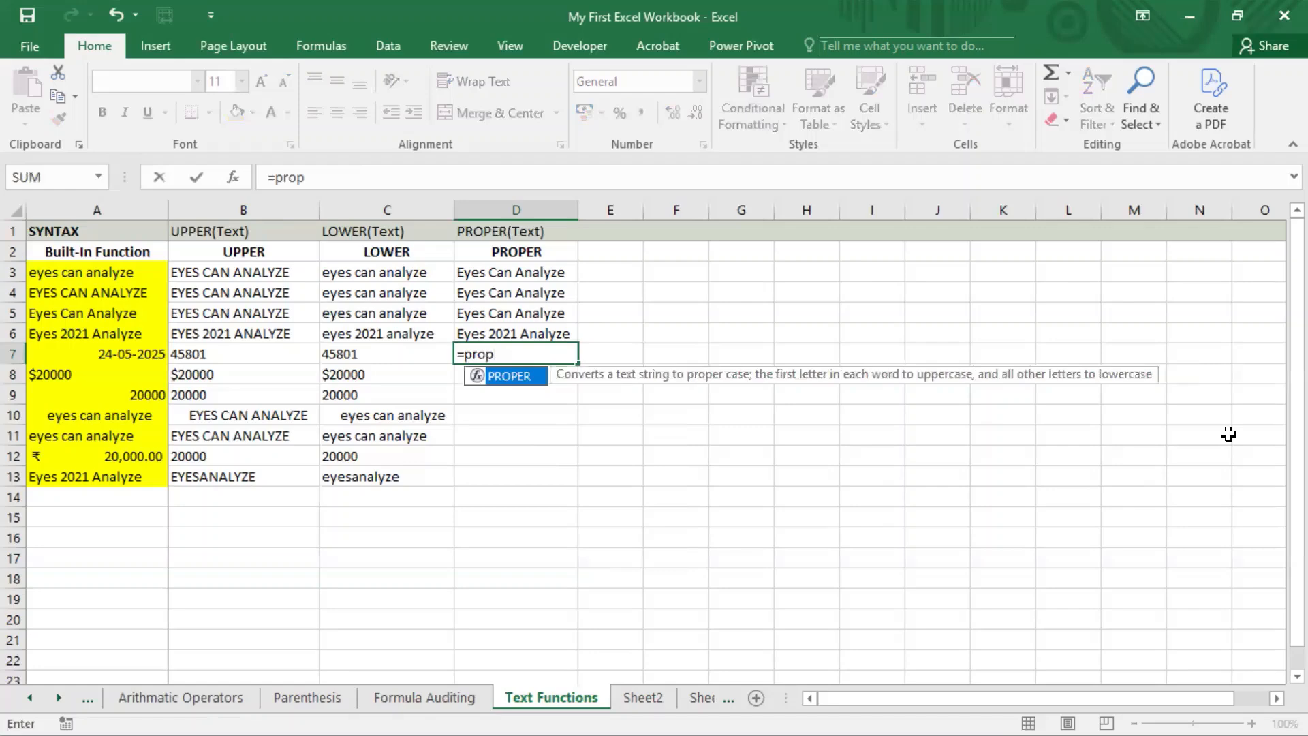
key(Tab)
key(Left)
key(Left)
key(Left)
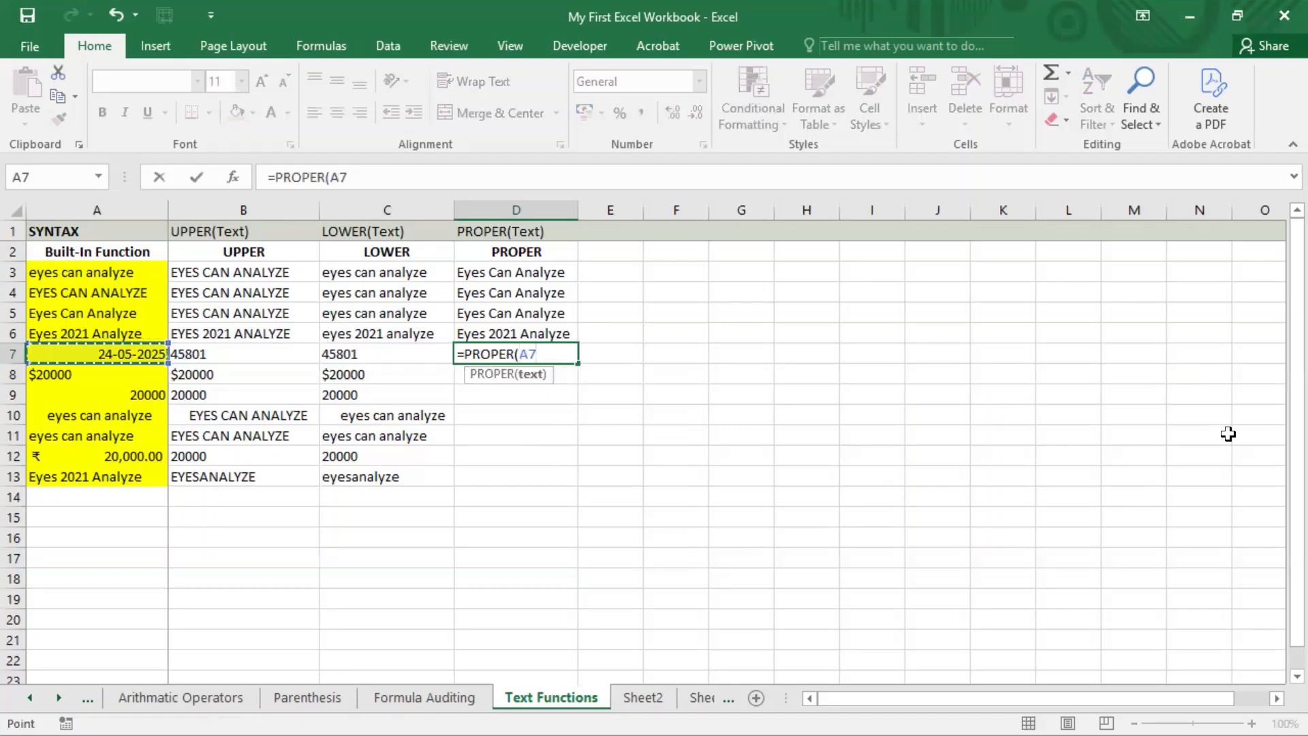
text())
key(Return)
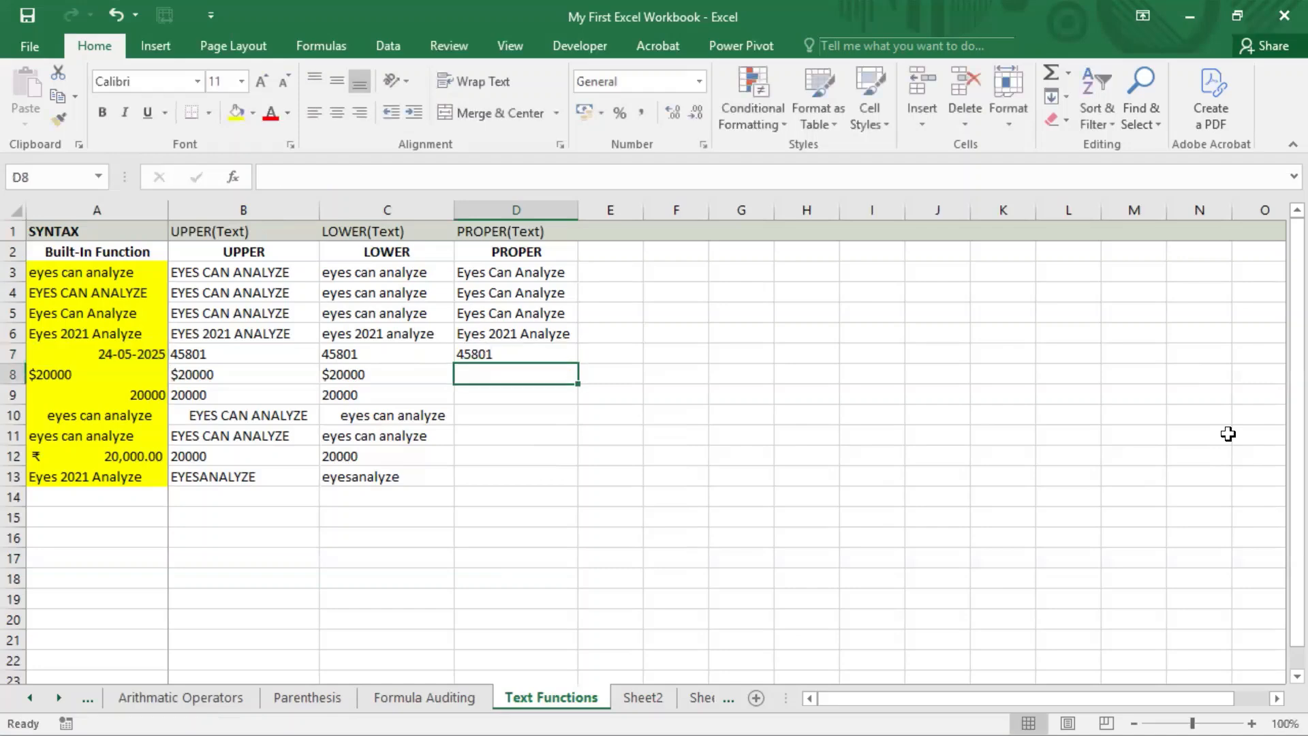
Compare the PROPER result in D7 with the neighbouring LOWER result in row 7
key(Up)
key(Left)
key(Right)
key(Right)
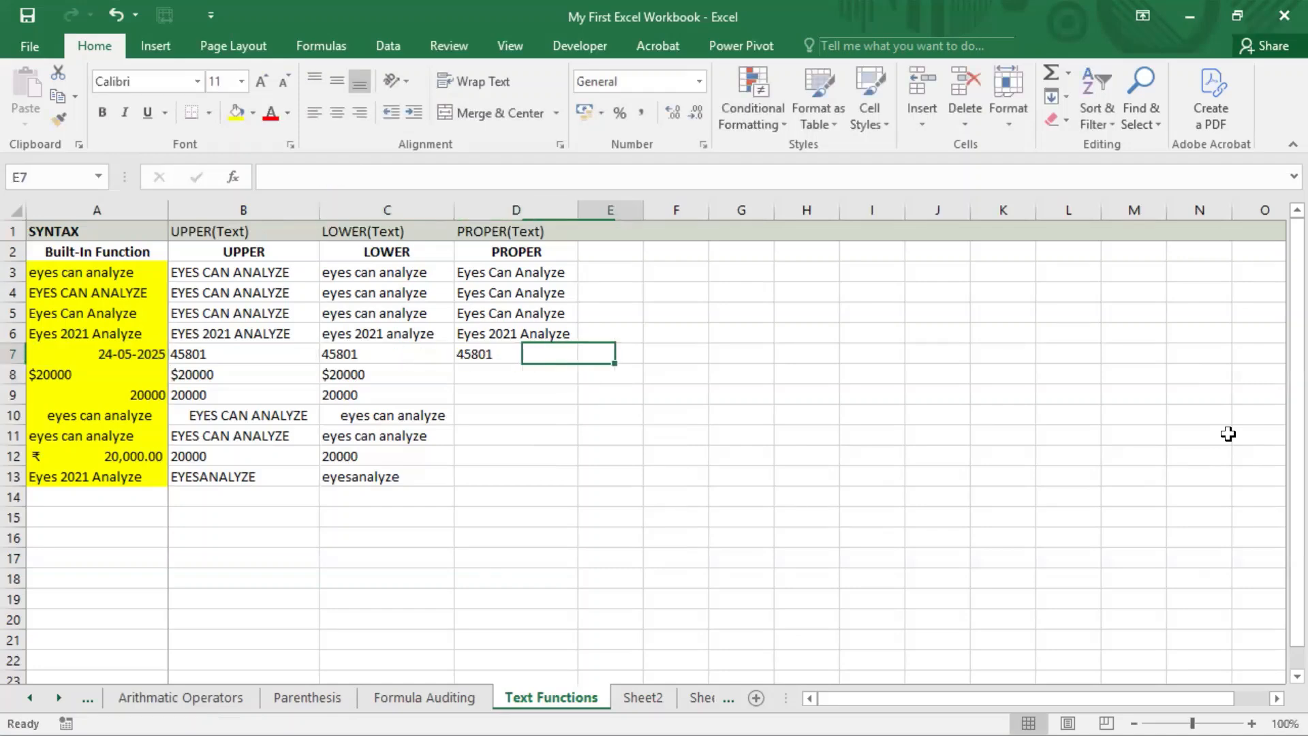
key(Left)
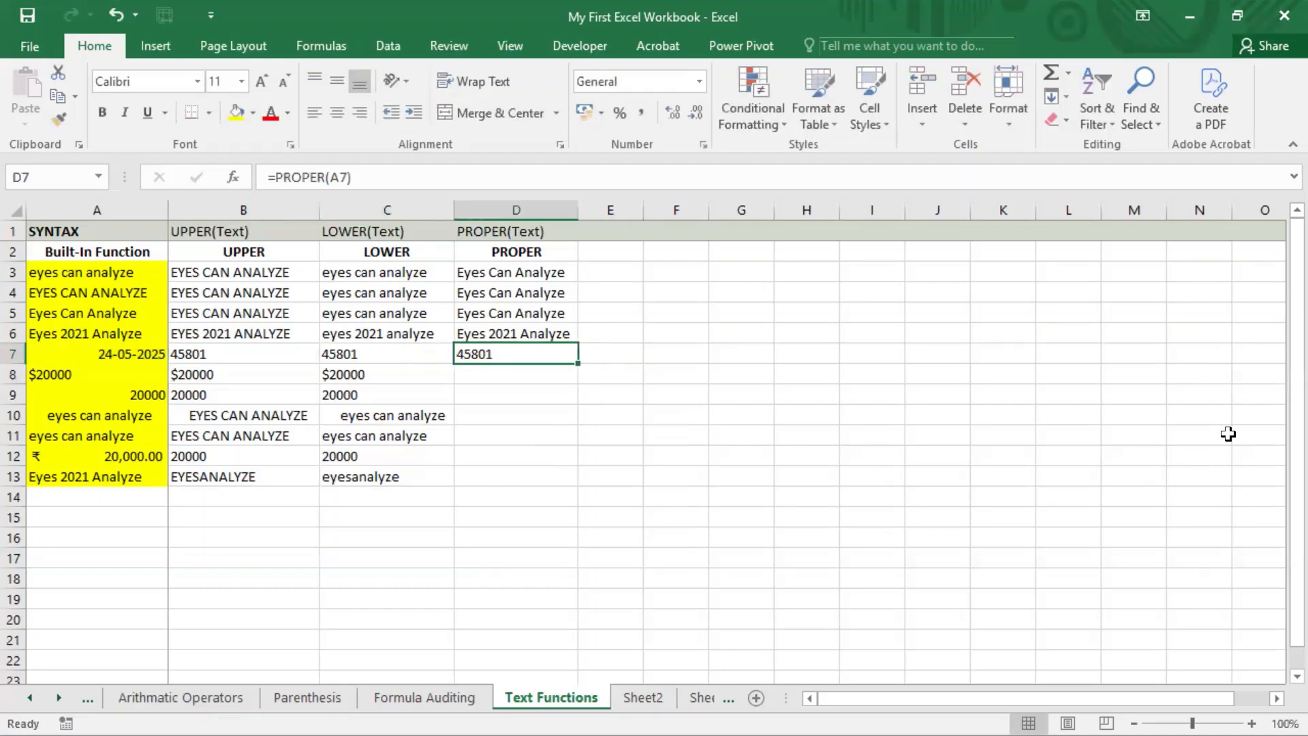
key(Left)
key(Right)
key(Up)
key(Down)
Enter the formula =PROPER(A8) in cell D8, referencing the dollar-prefixed entry in column A
key(Down)
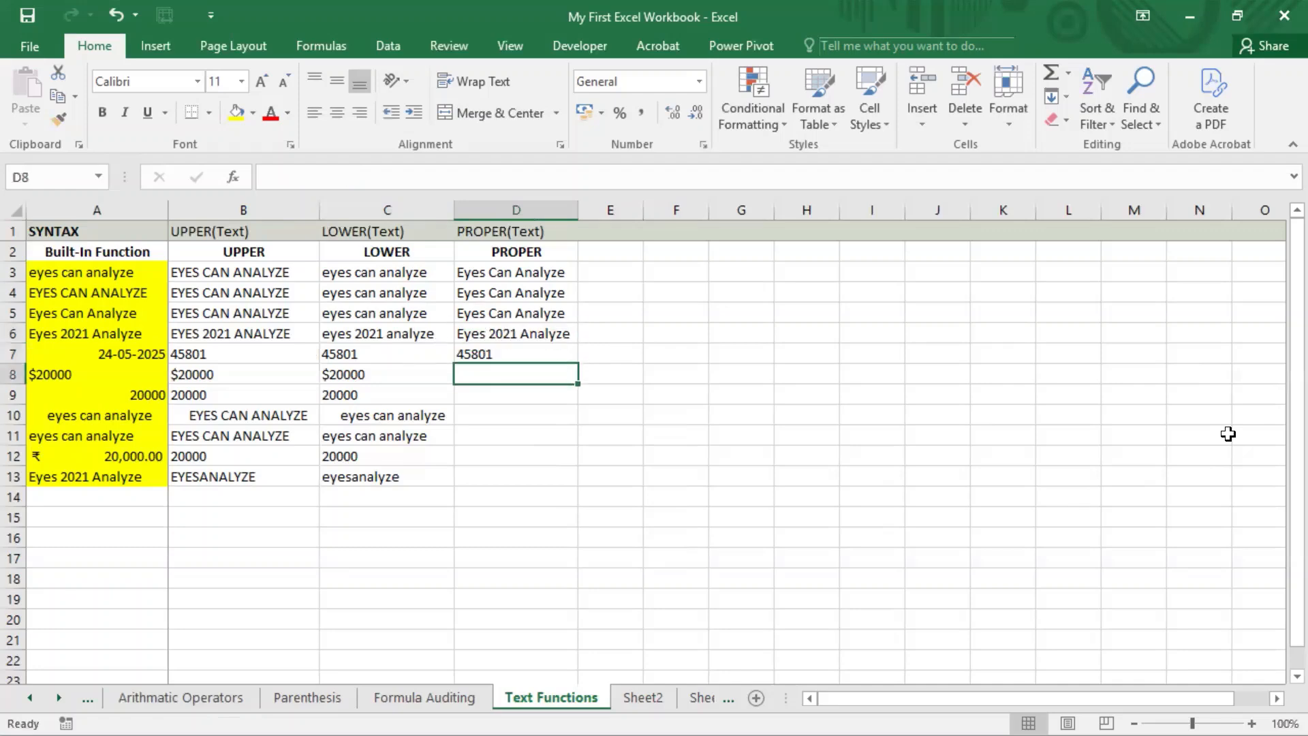
text(=)
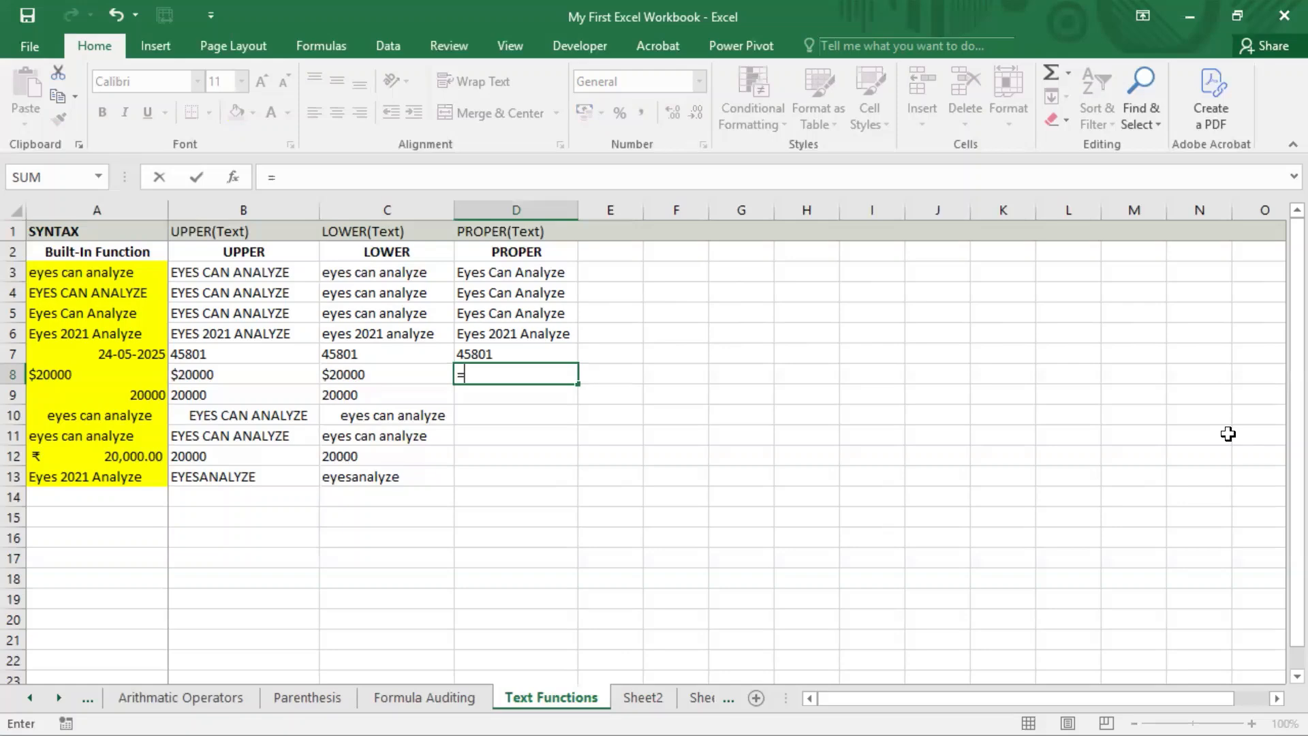
text(u)
key(BackSpace)
text(prop)
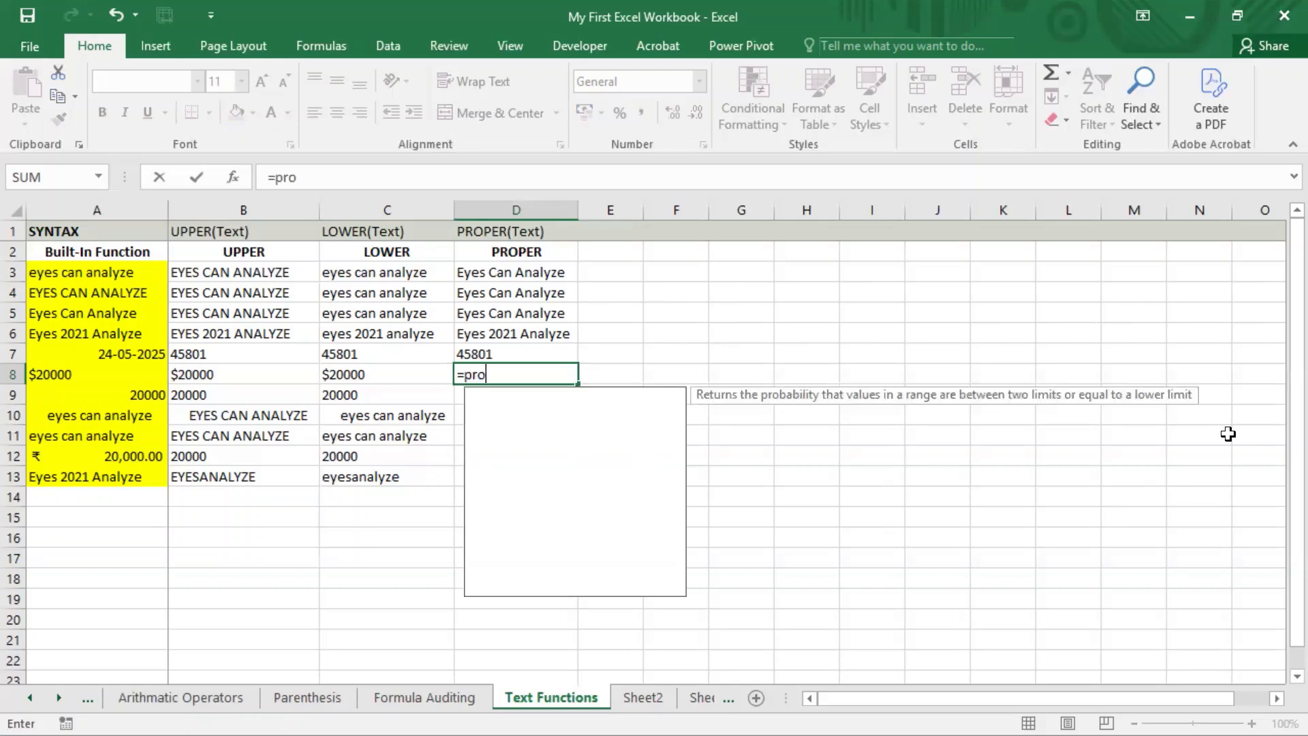
key(Tab)
key(Left)
key(Left)
key(Left)
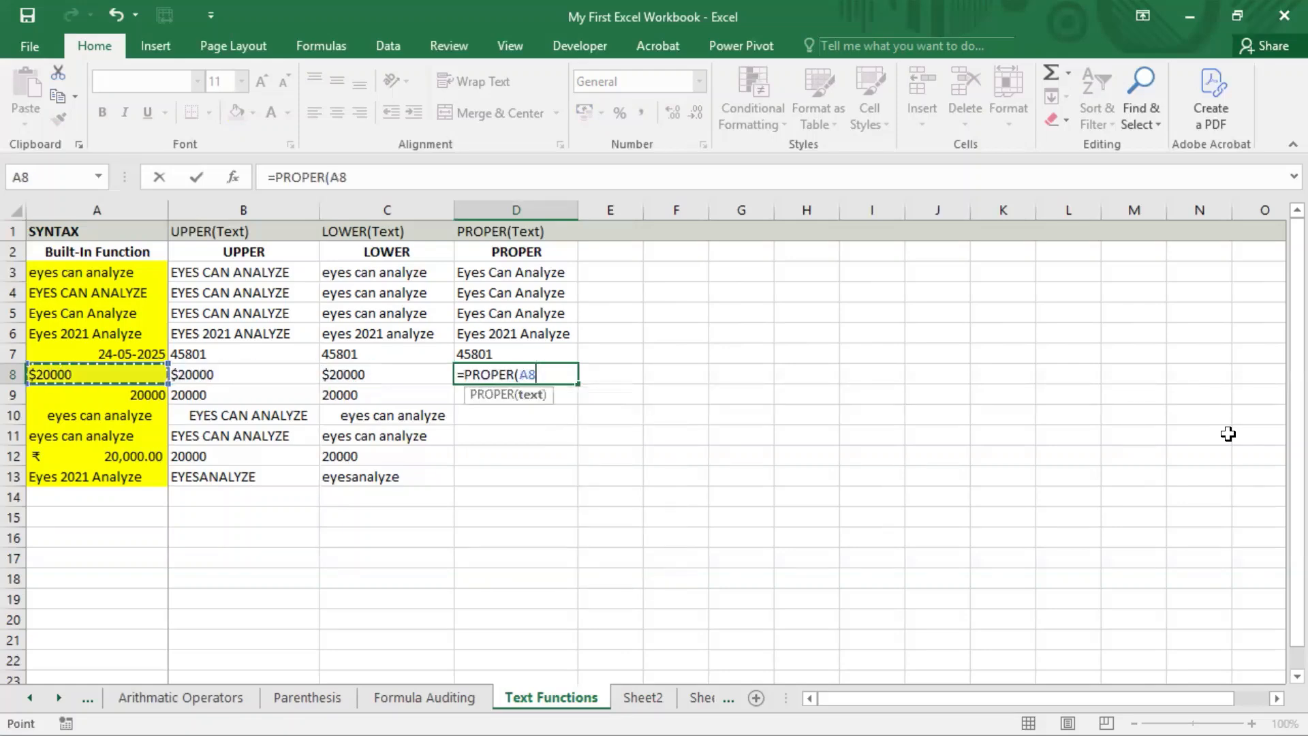
text())
key(Return)
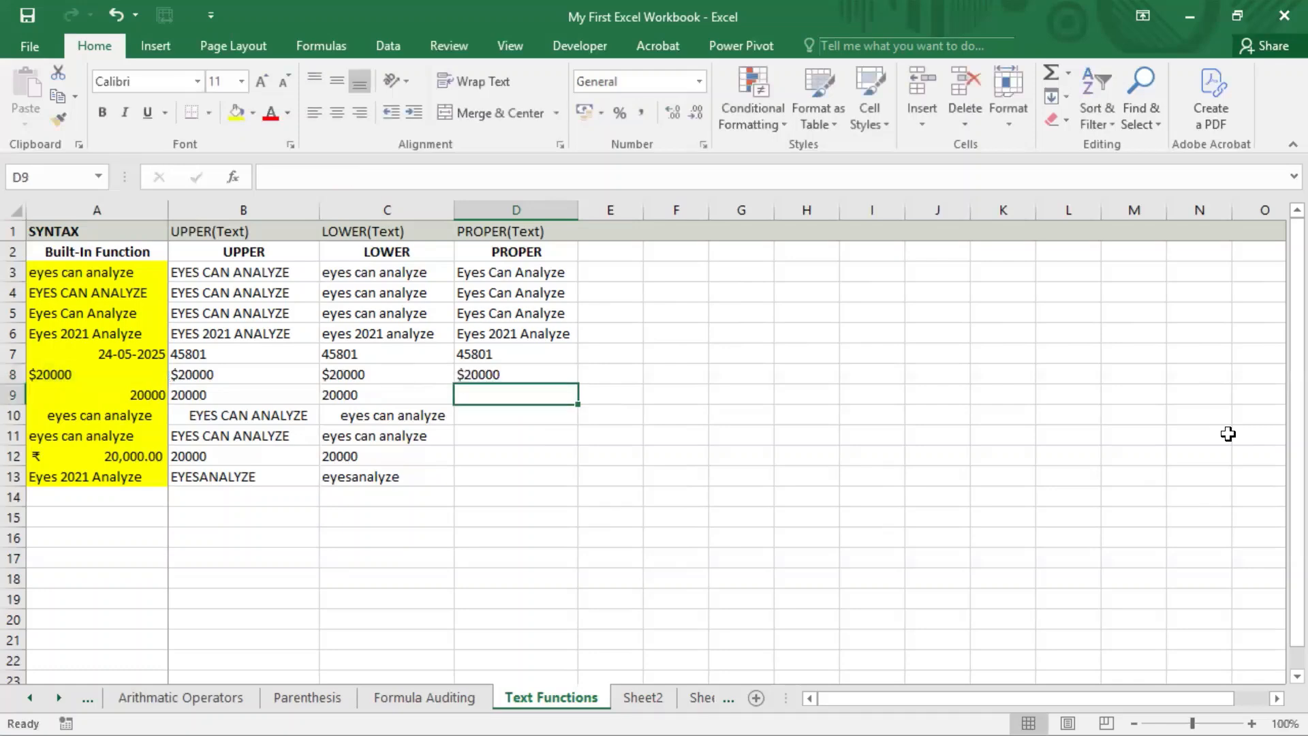
Compare the PROPER result in D8 with the source entry and the UPPER and LOWER results in row 8
key(Up)
key(Left)
key(Right)
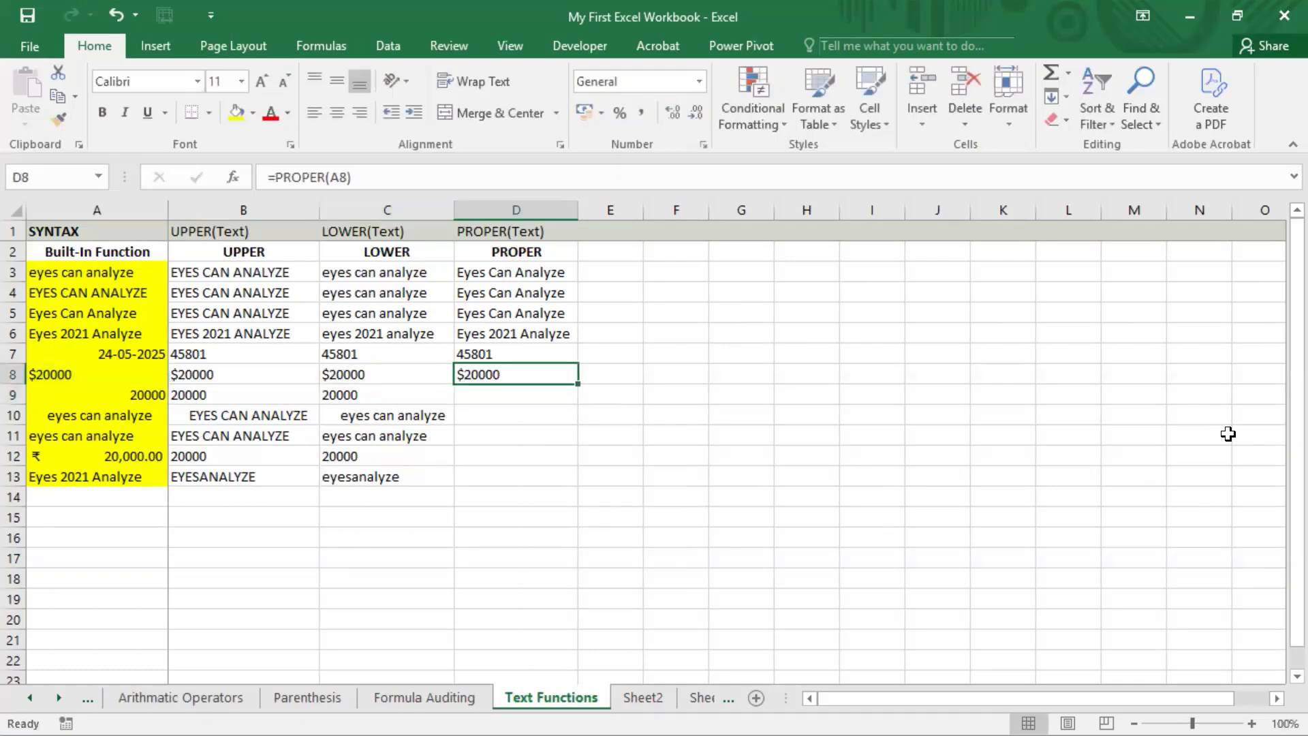
key(Left)
key(Right)
key(Left)
key(Left)
key(Left)
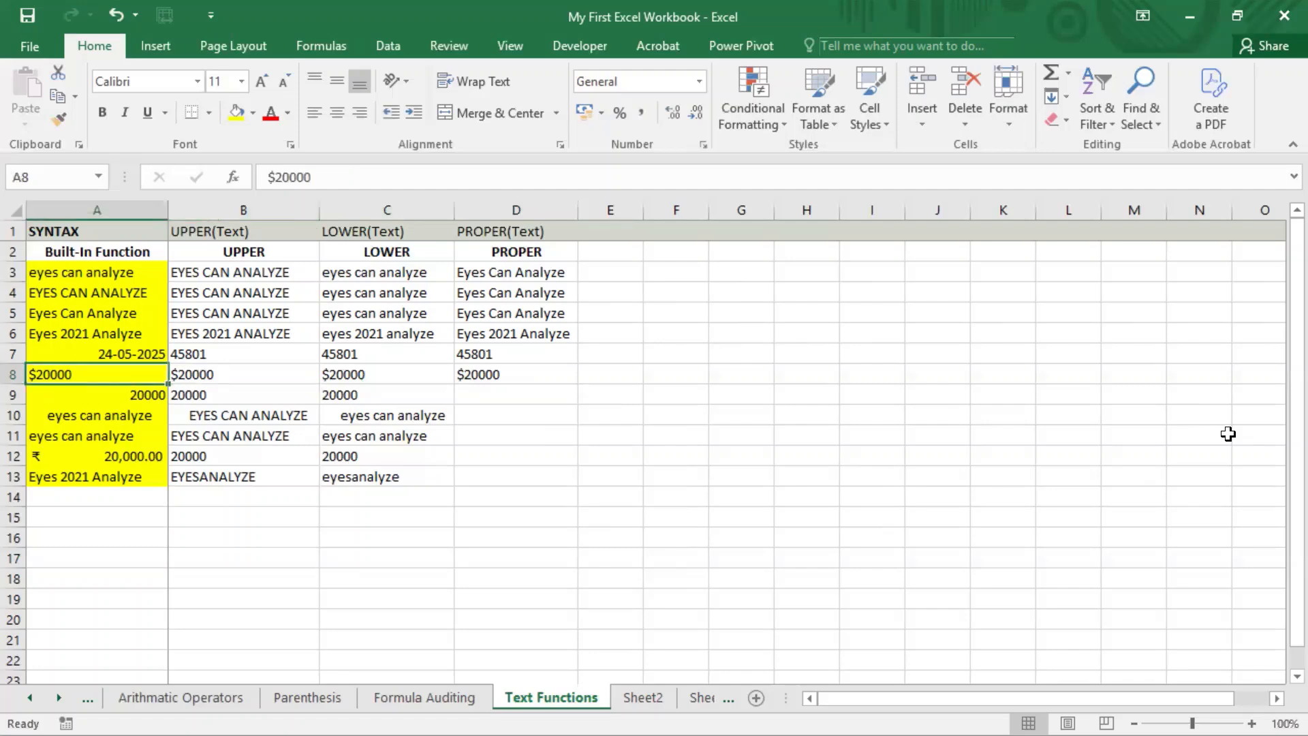
key(Right)
key(Right)
key(Right)
key(Right)
key(Left)
key(Left)
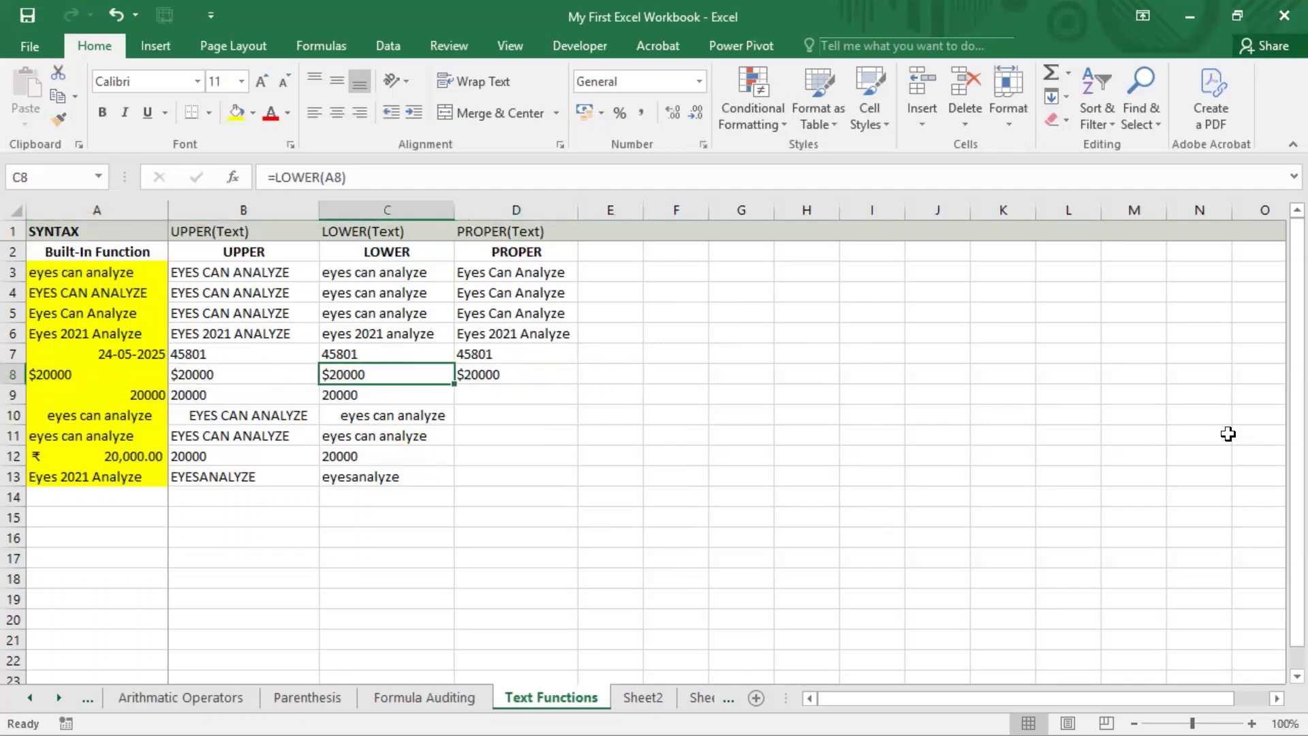
Enter the formula =PROPER(A9) in cell D9, referencing the plain number in column A
key(Down)
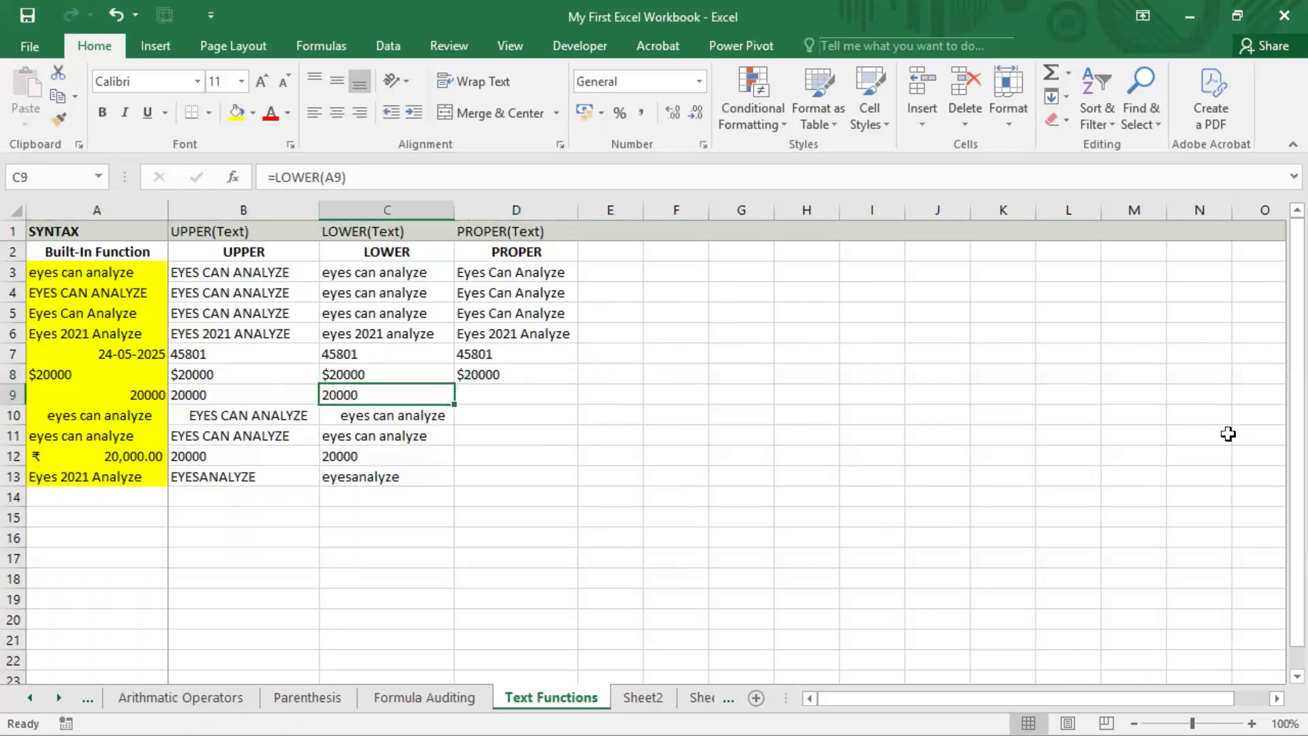
key(Right)
text(=pro)
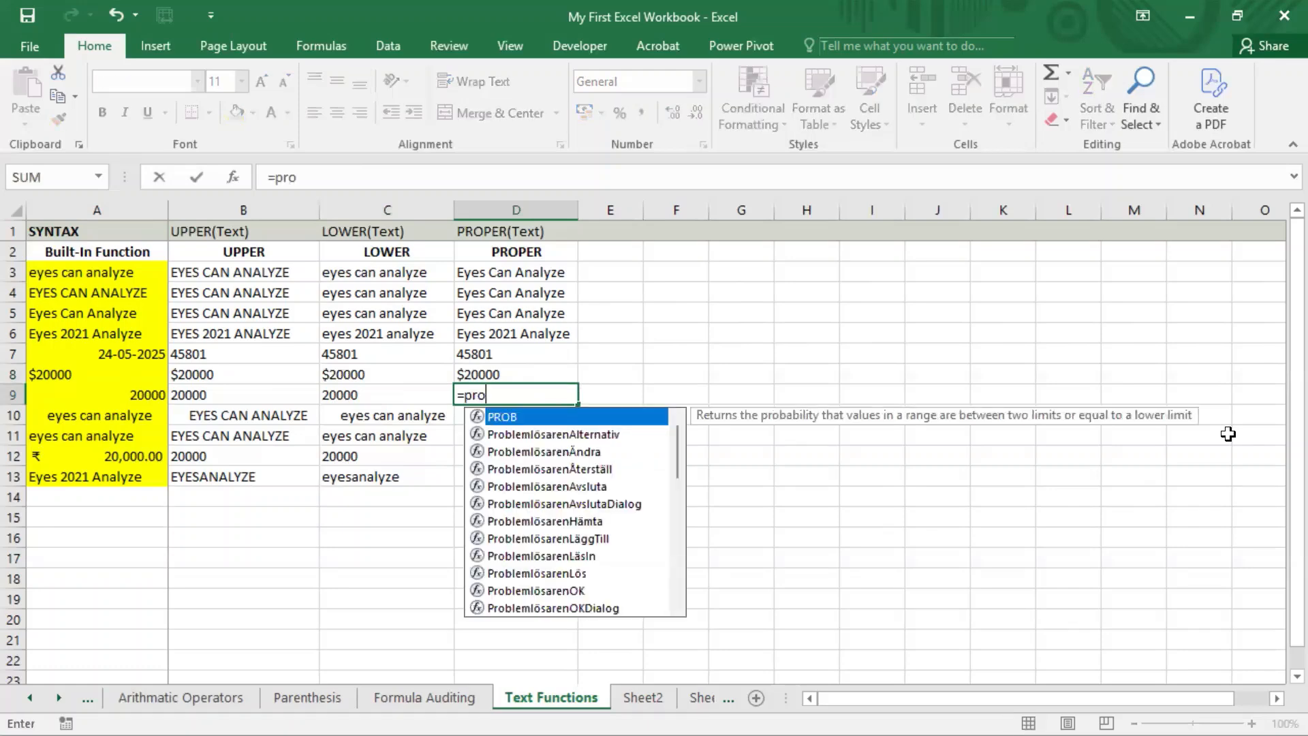
text(per)
key(Tab)
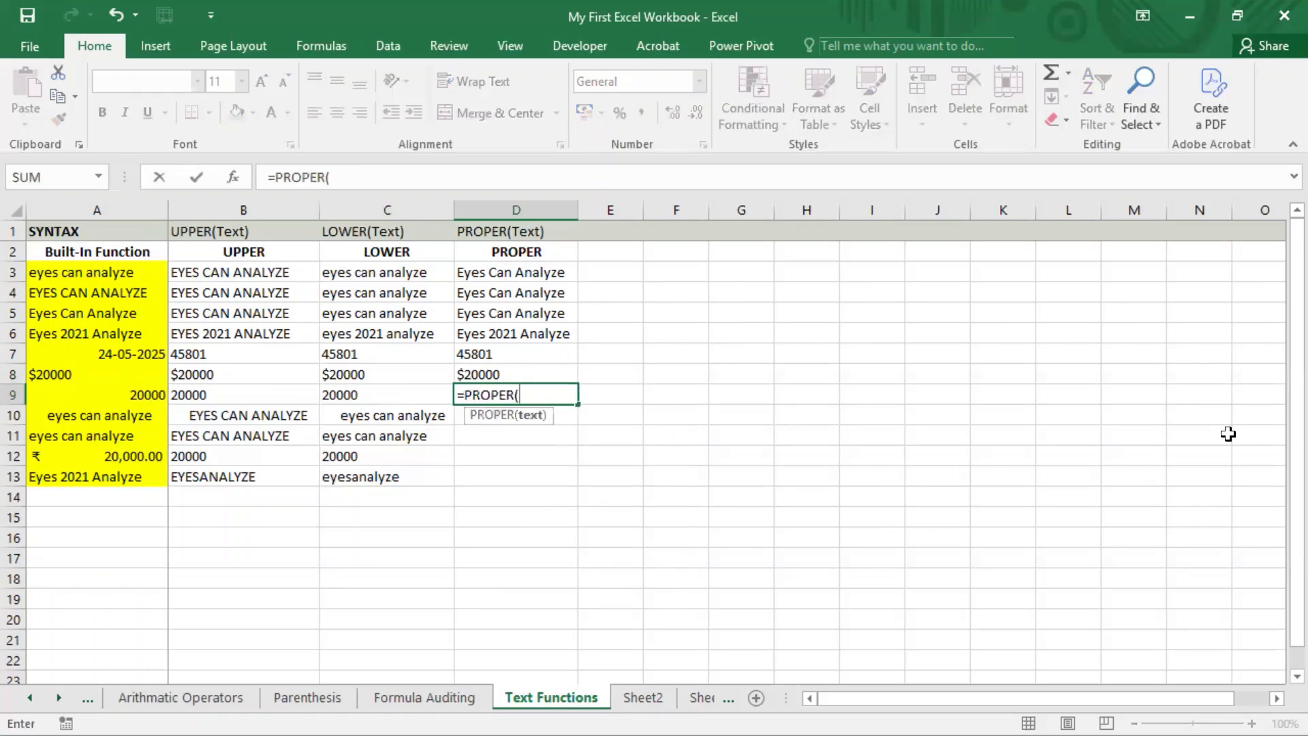
key(Left)
key(Left)
key(Left)
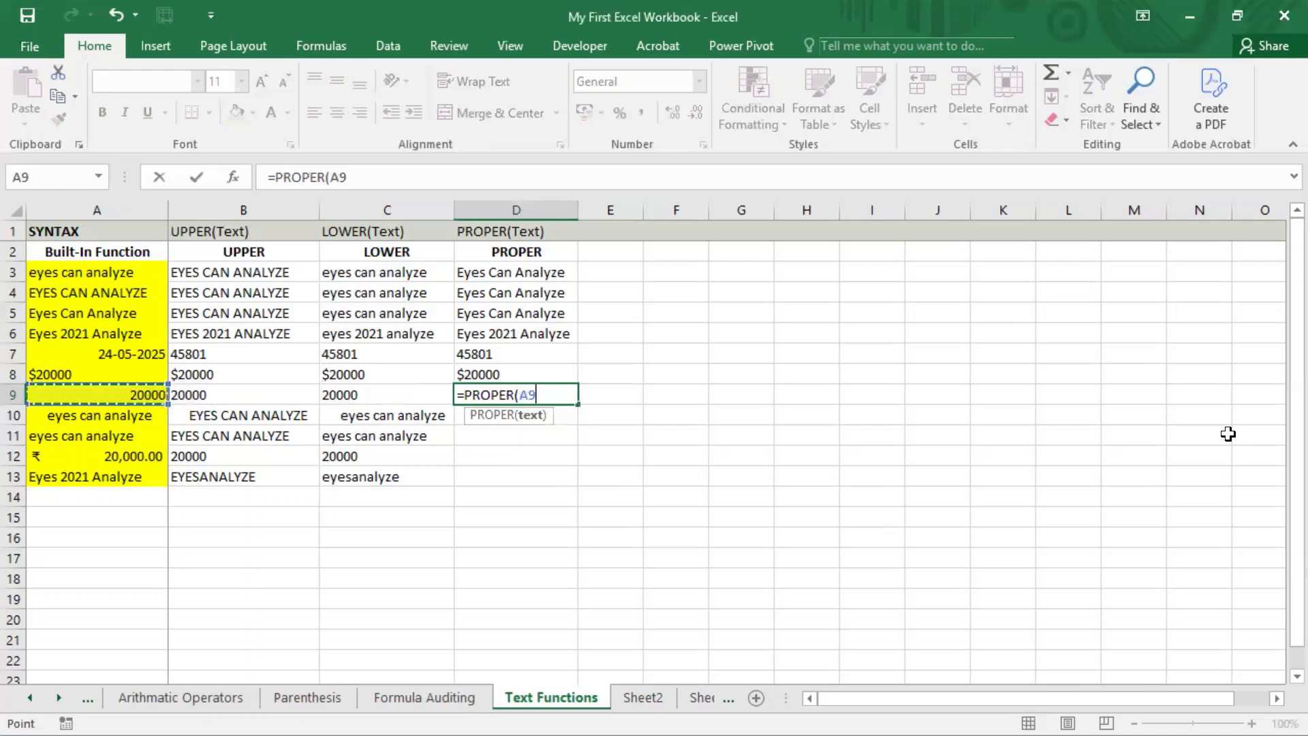
text())
key(Return)
Compare the source number in A9 with the UPPER, LOWER and PROPER results across row 9
key(Up)
key(Left)
key(Left)
key(Left)
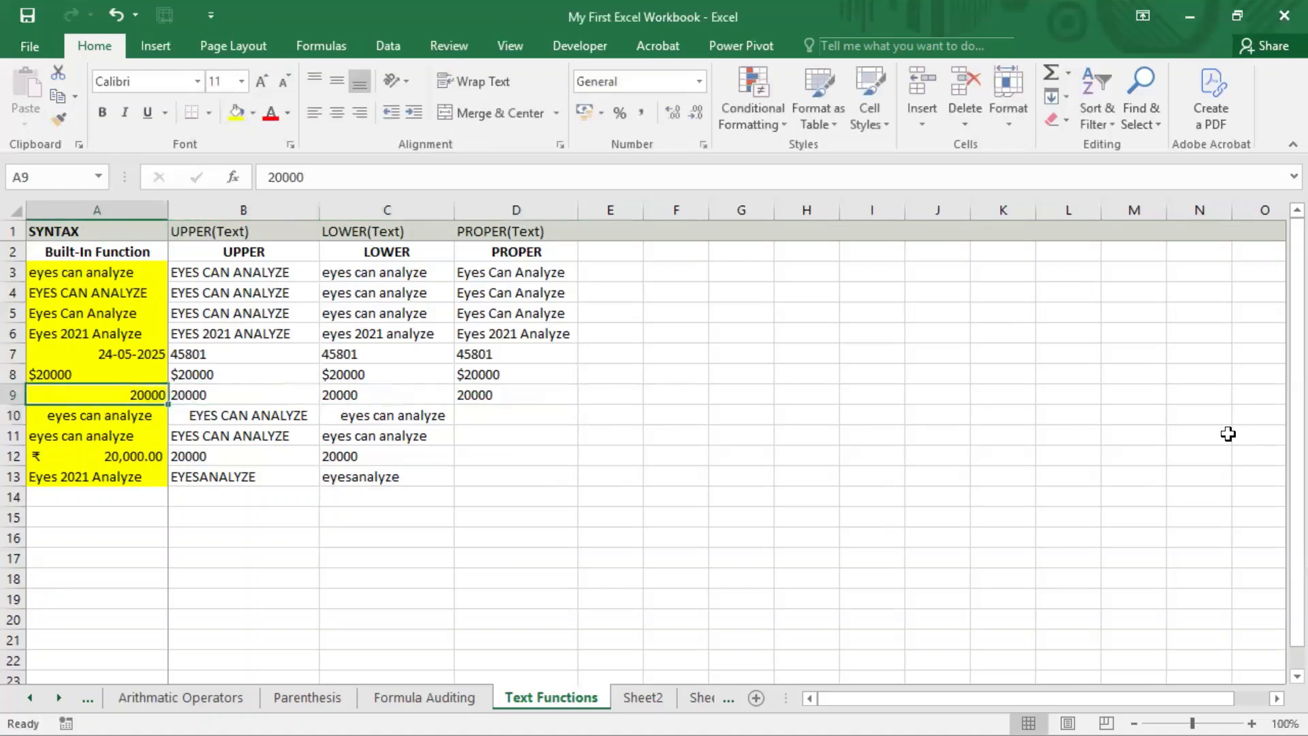
key(Right)
key(Right)
key(Right)
key(Right)
key(Left)
key(Left)
key(Left)
key(Right)
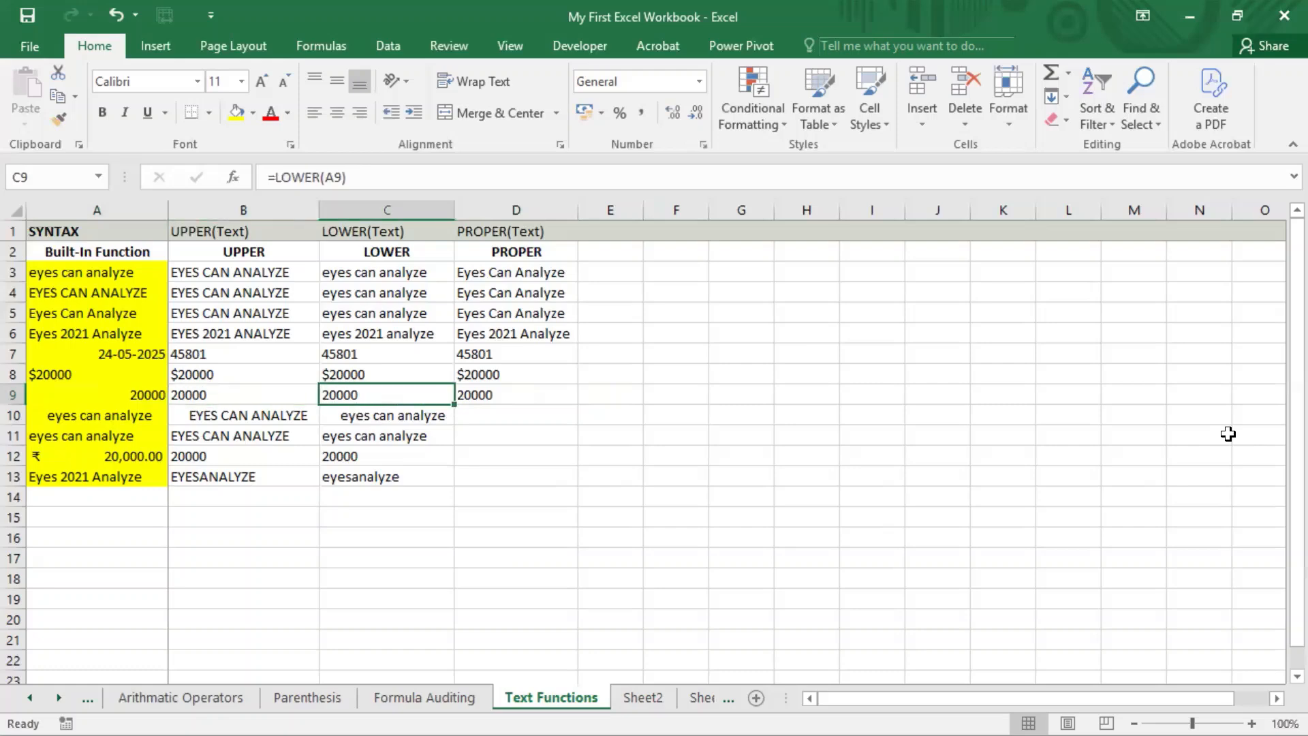
Inspect the leading spaces before the text in cell A10
key(Right)
key(Down)
key(Left)
key(Left)
key(Left)
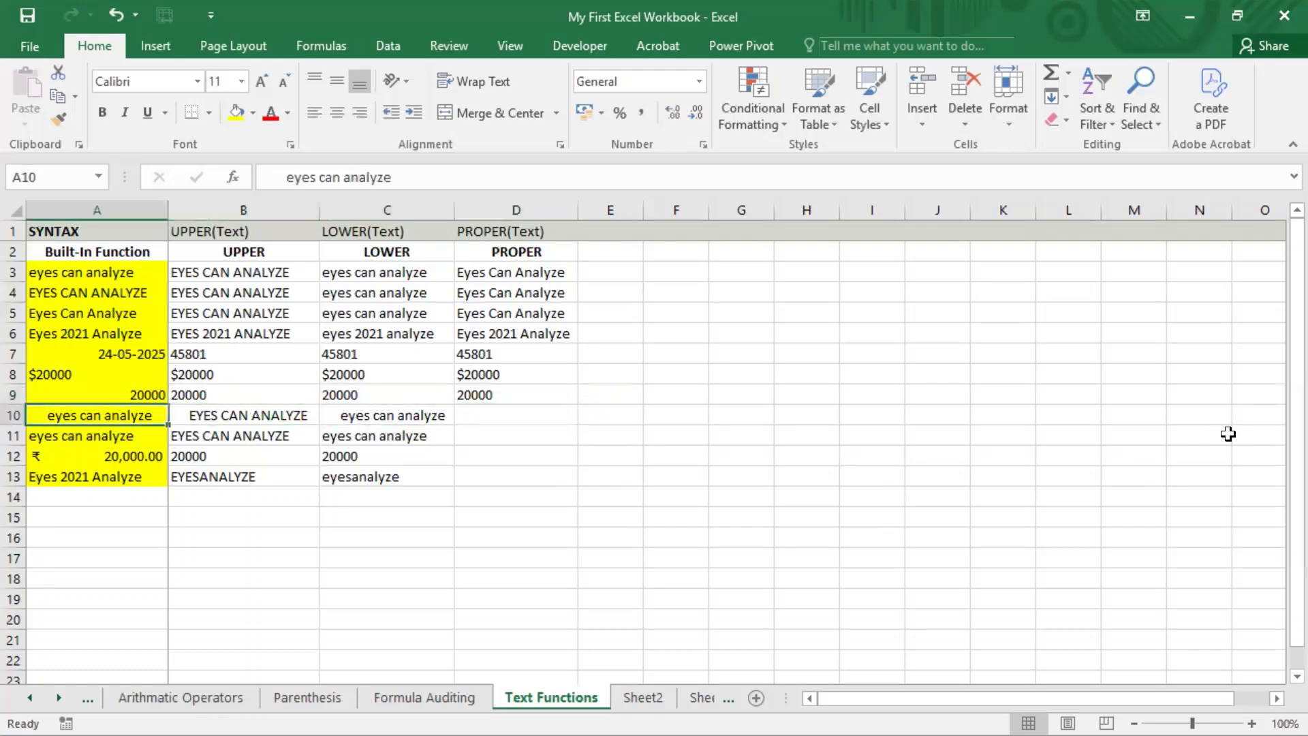
key(Right)
key(Right)
double_click(45, 412)
drag(46, 415, 29, 415)
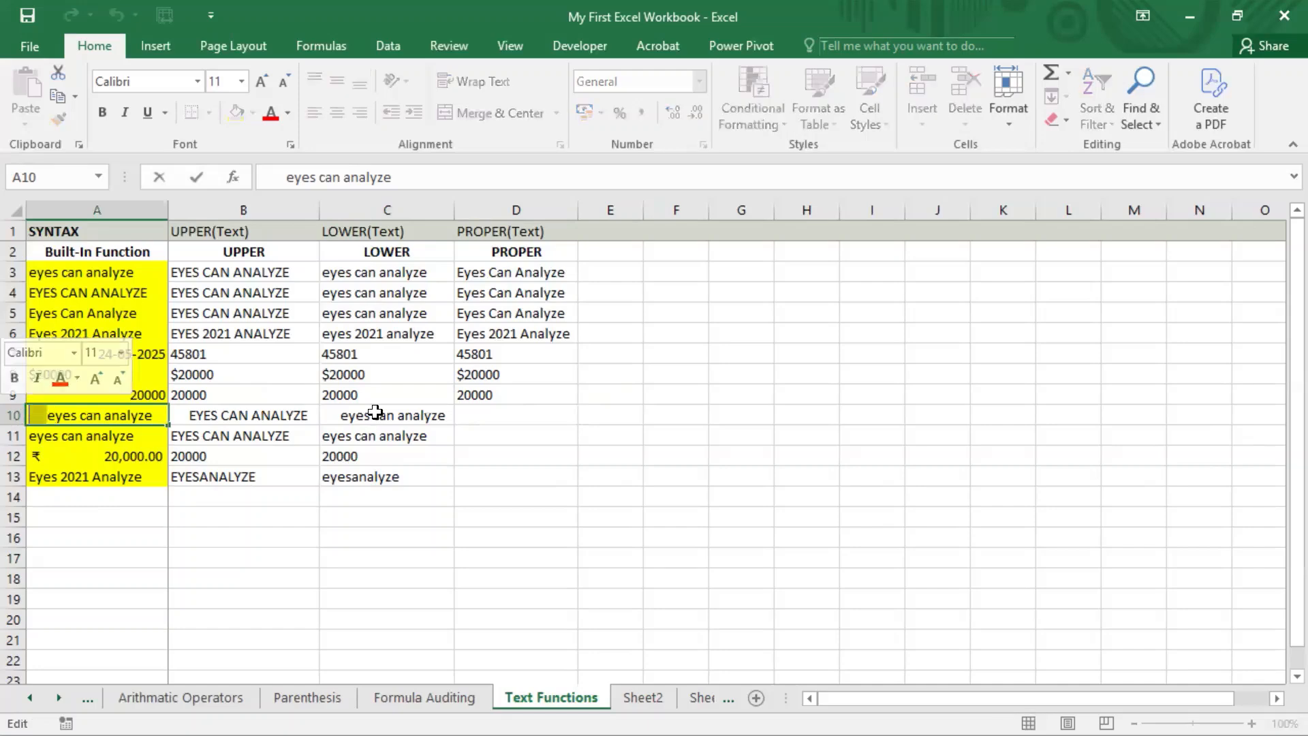
Enter the formula =PROPER(A10) in cell D10 and autofit the width of column D
click(527, 417)
text(=prop)
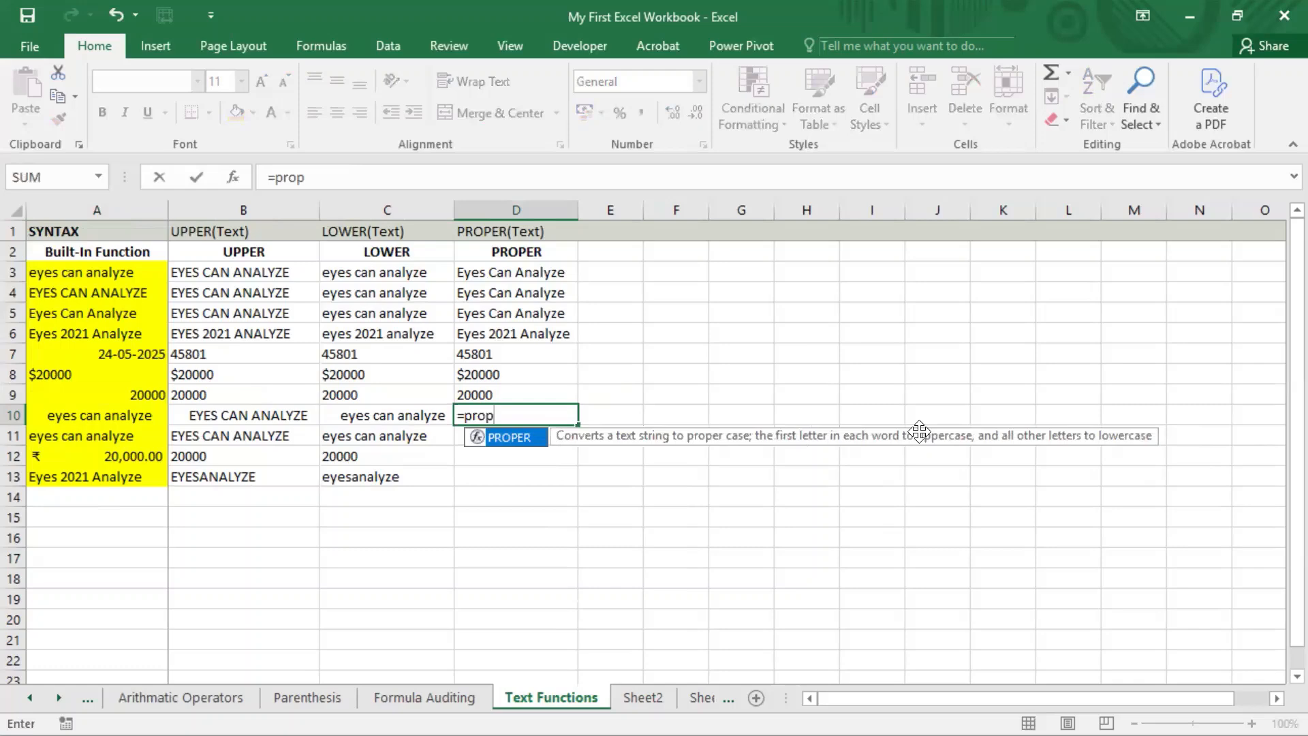
key(Tab)
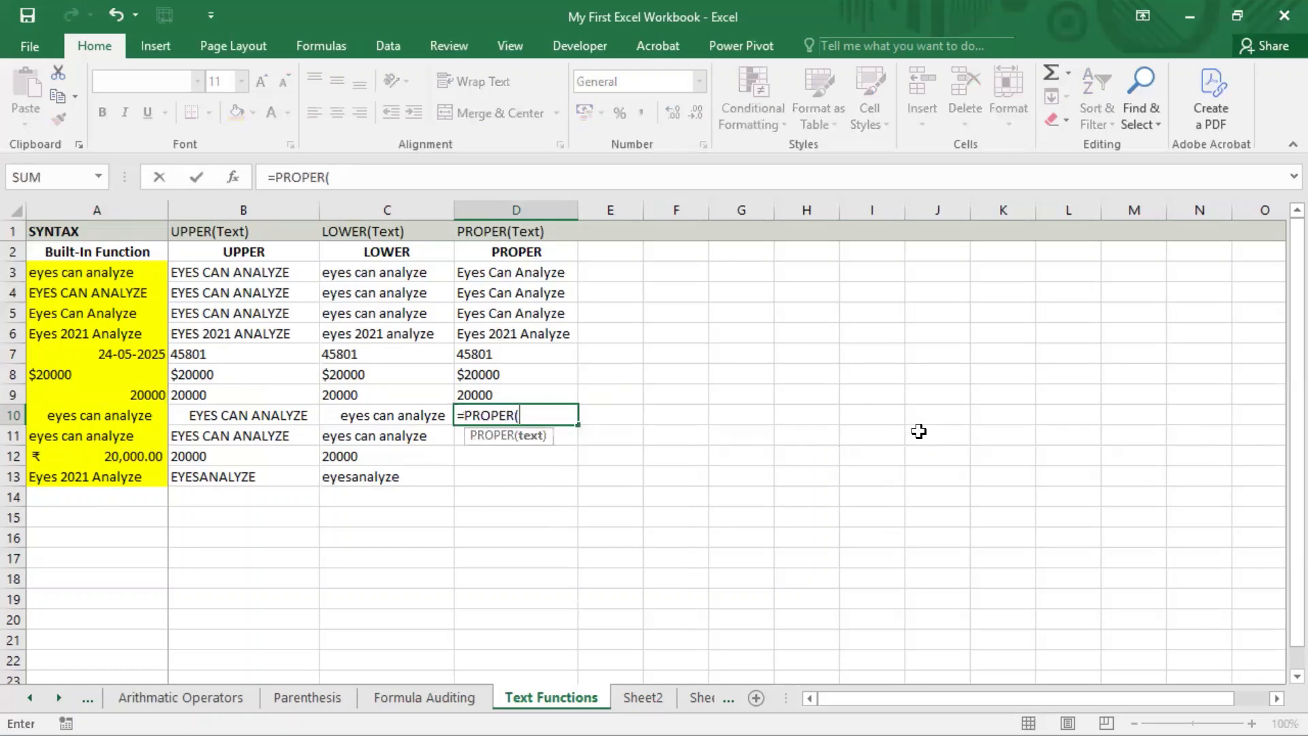
key(Left)
key(Left)
key(Left)
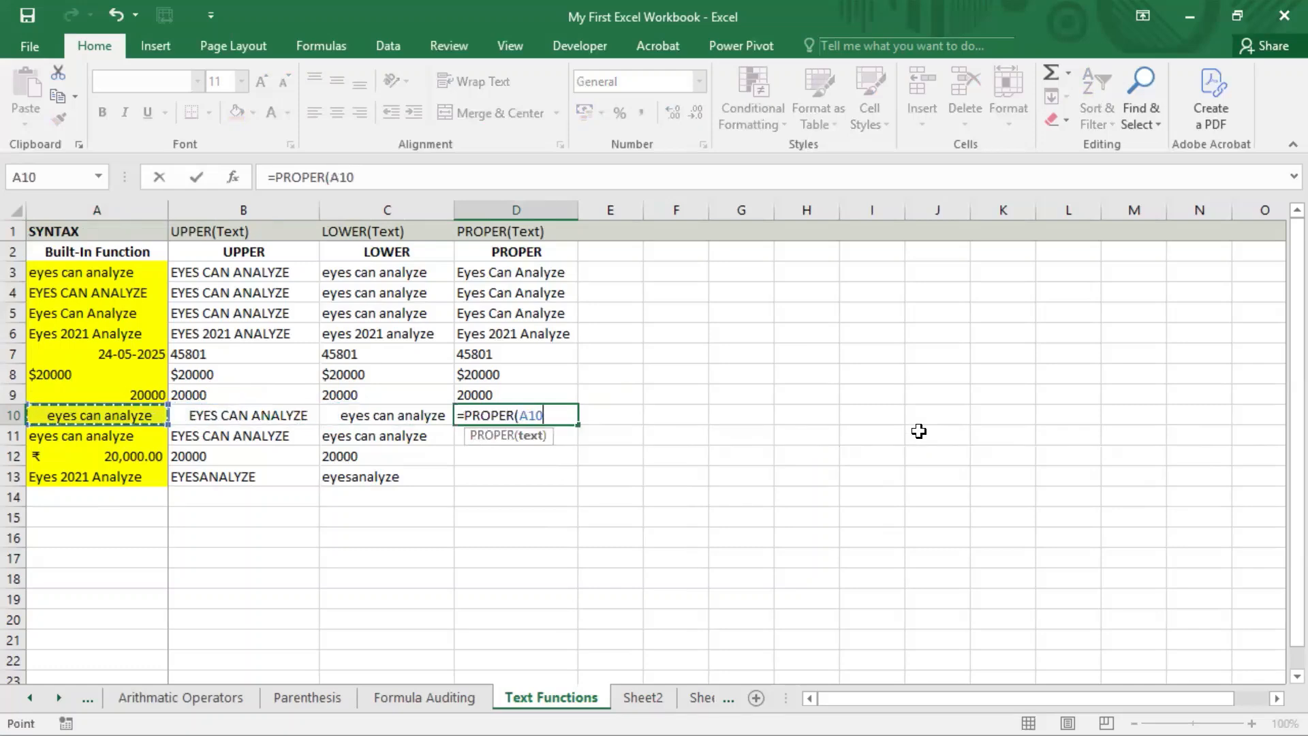
key(Return)
key(Up)
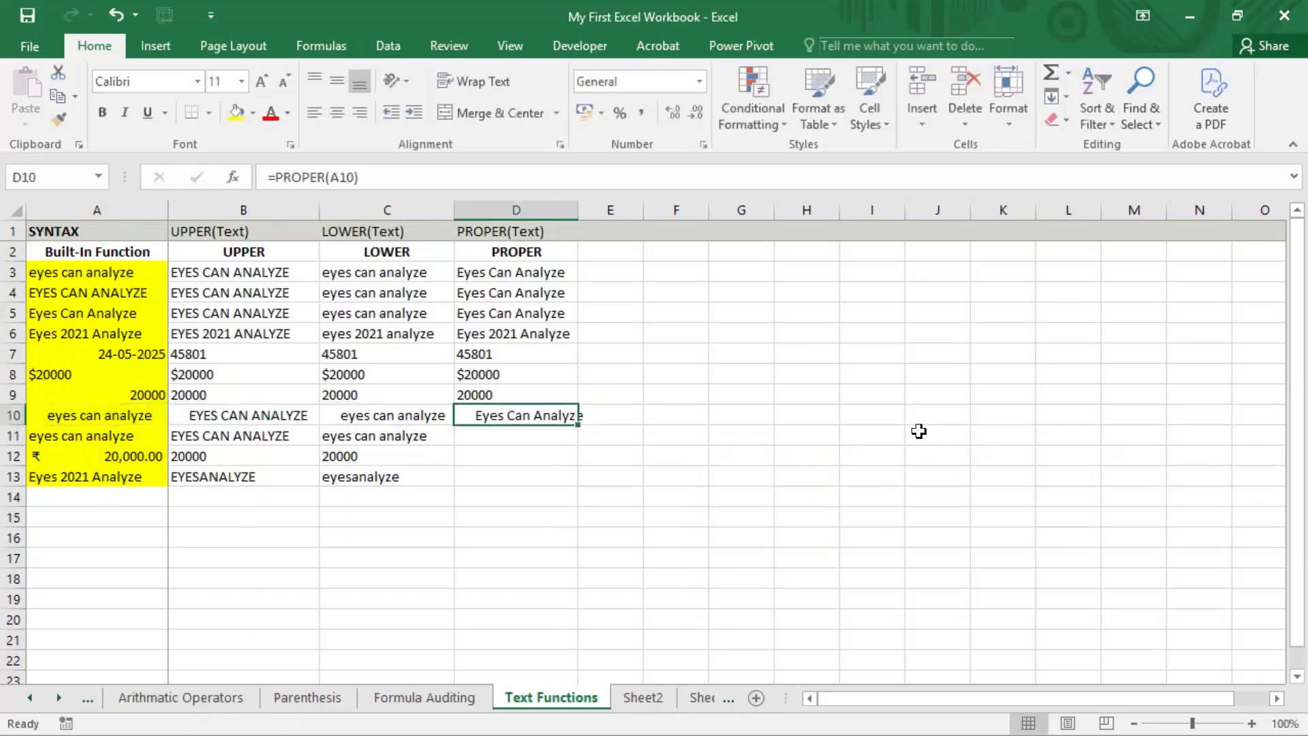
double_click(578, 209)
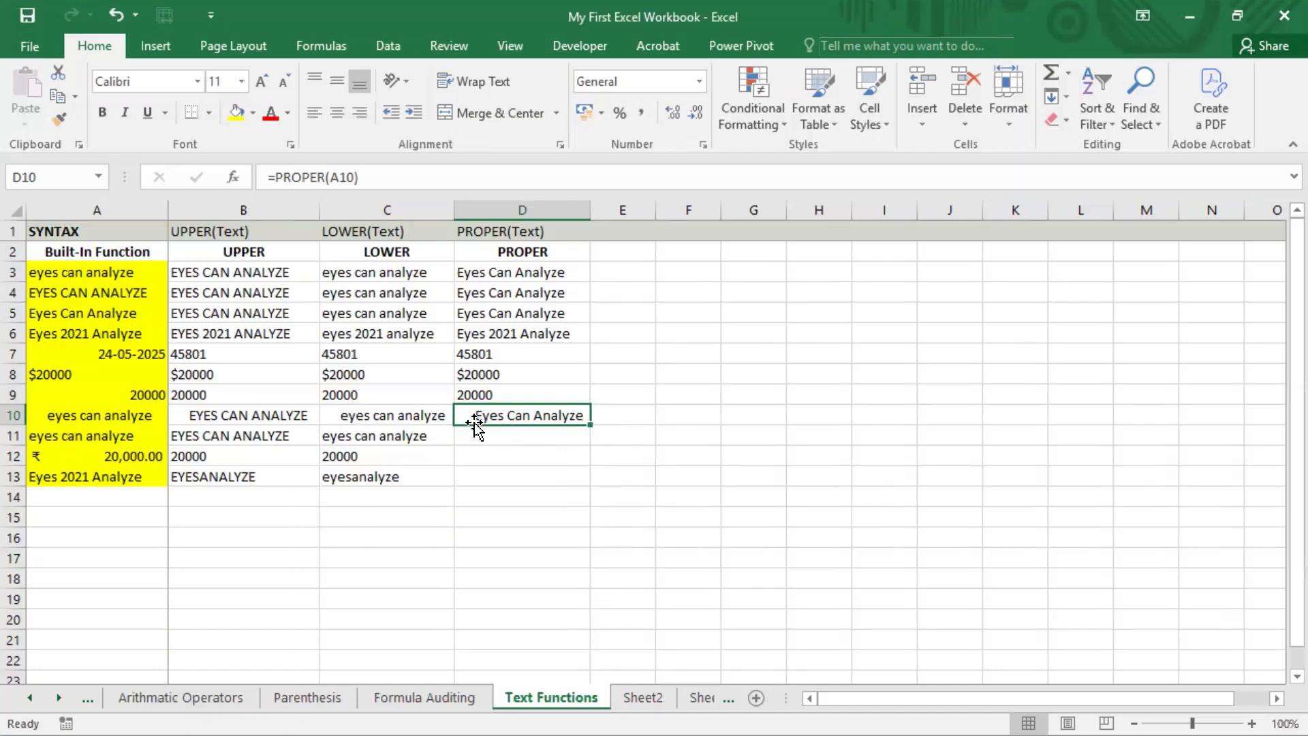
Enter the formula =PROPER(A11) in cell D11, referencing the entry with trailing spaces in column A
click(561, 434)
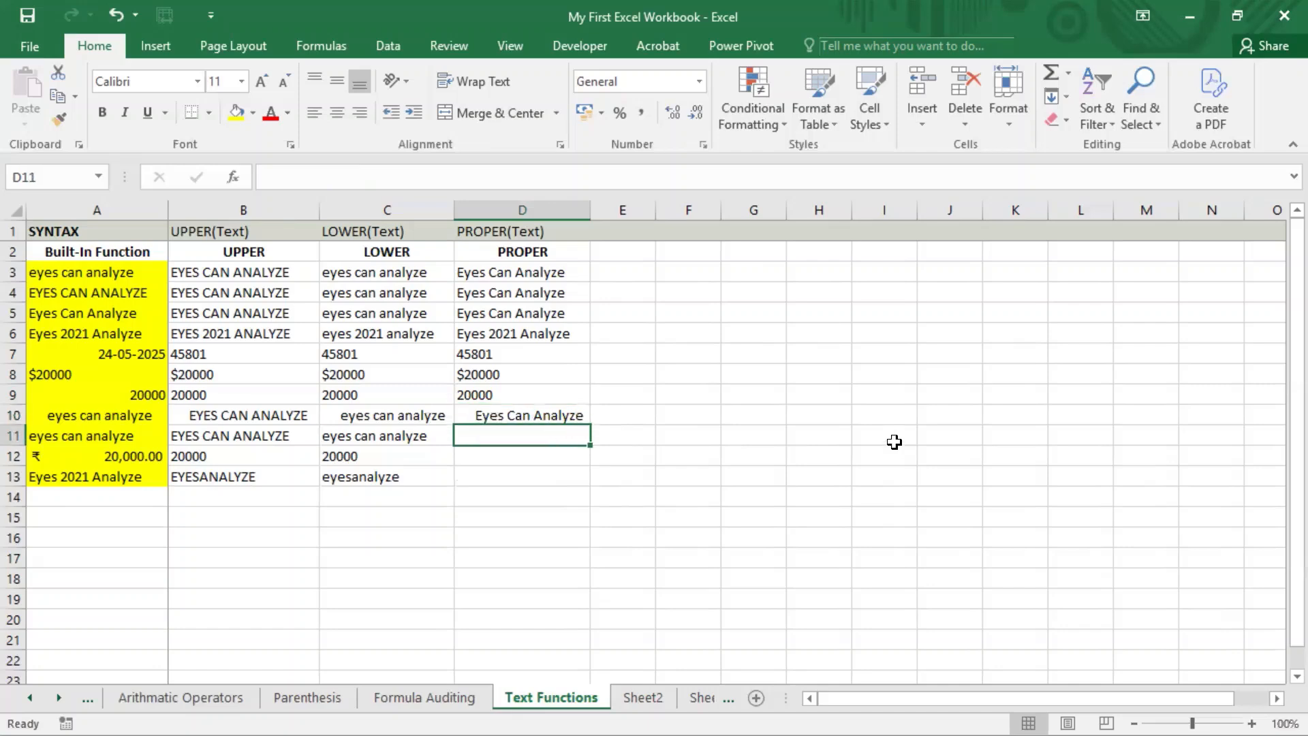
text(=p)
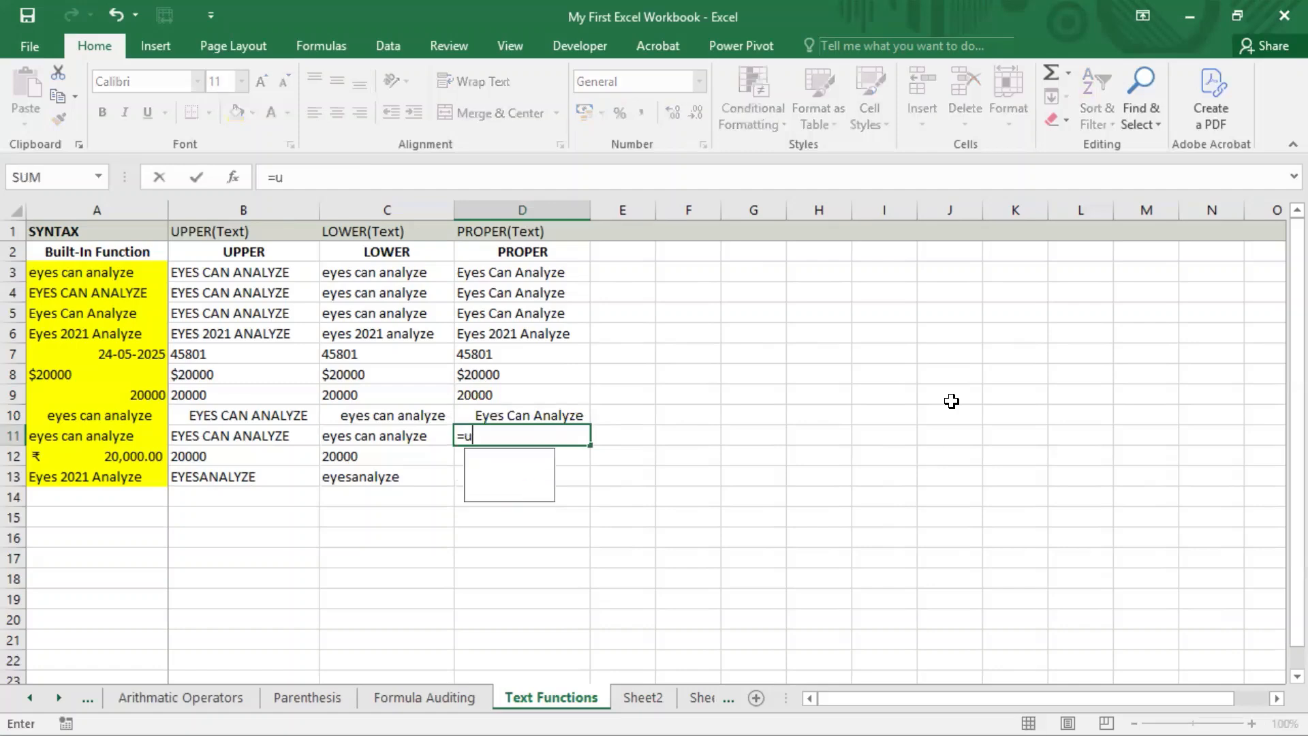
key(BackSpace)
text(pro)
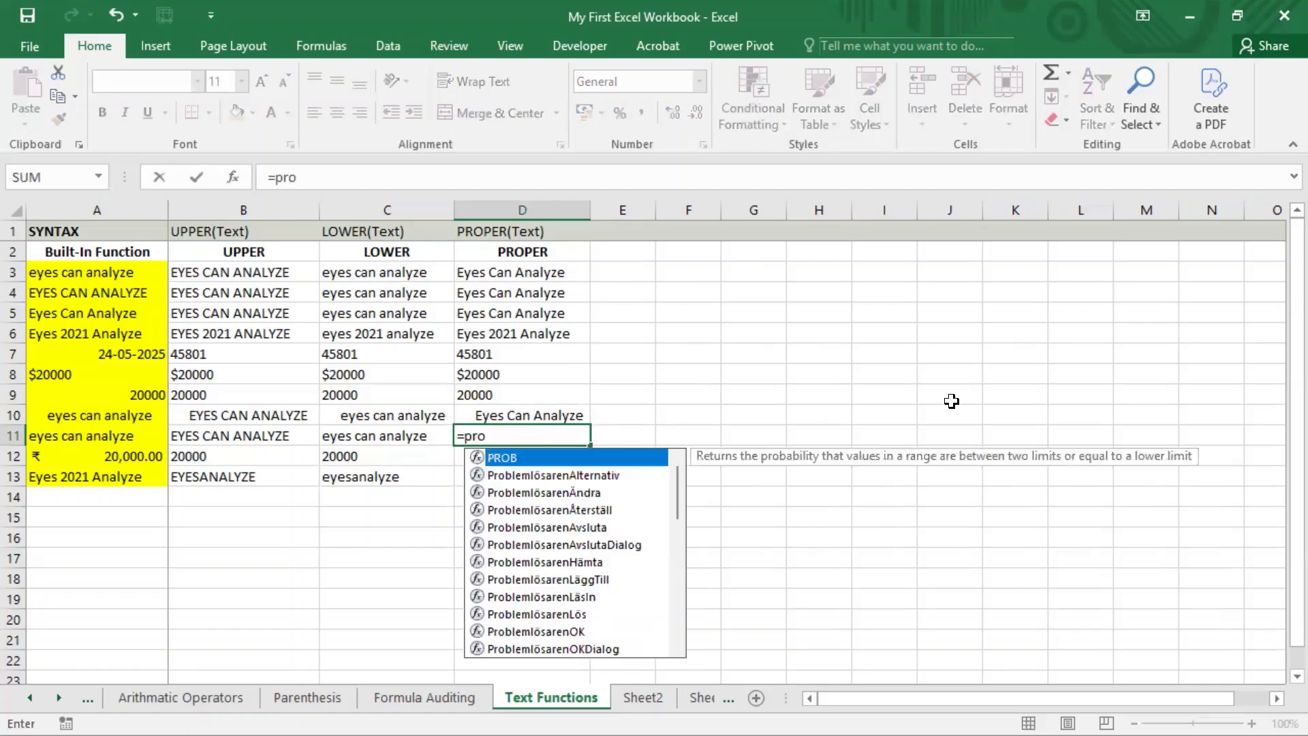
key(Tab)
key(BackSpace)
key(BackSpace)
text(per)
key(Tab)
key(Left)
key(Left)
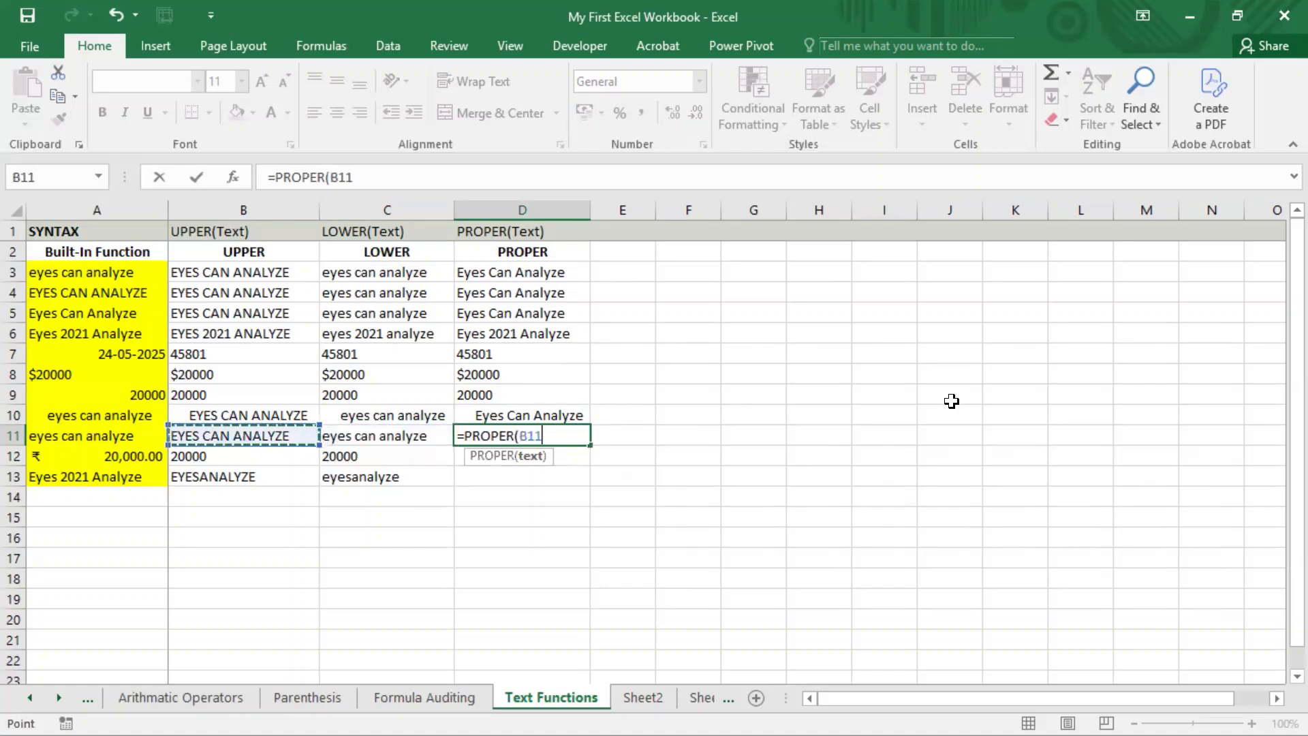
key(Left)
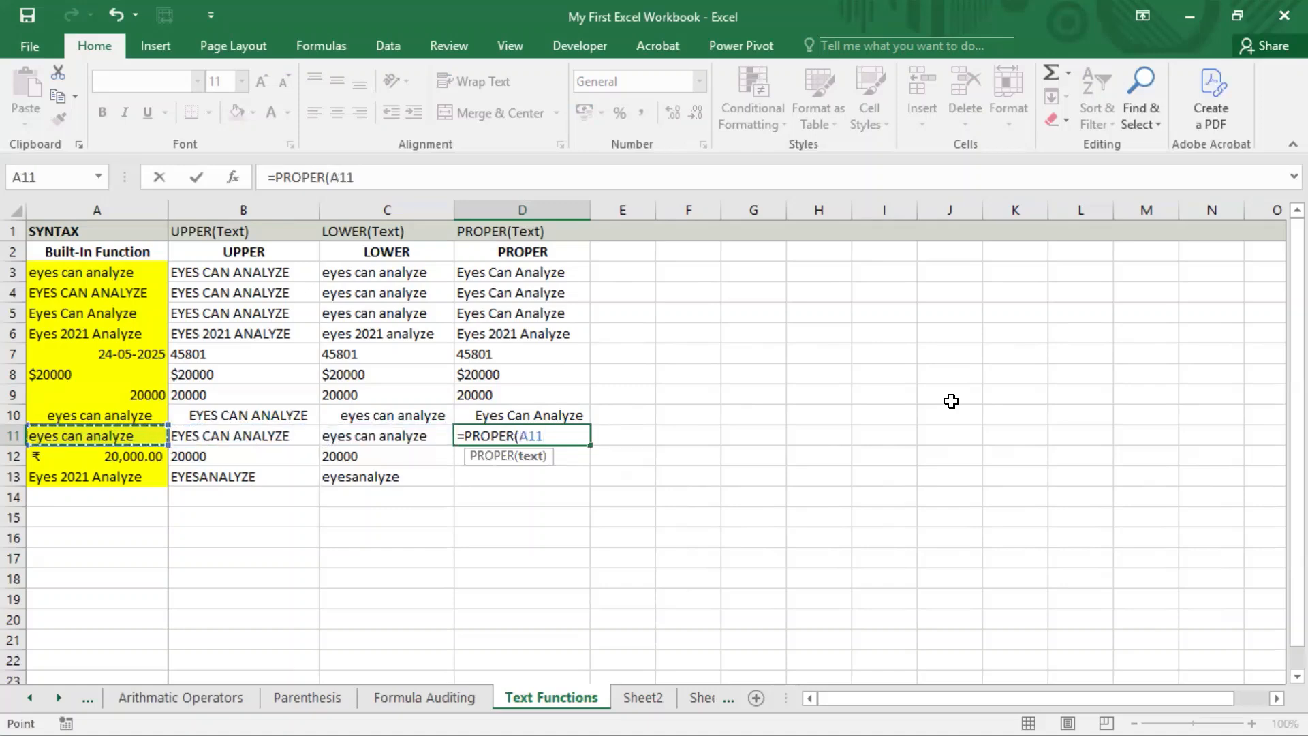
text())
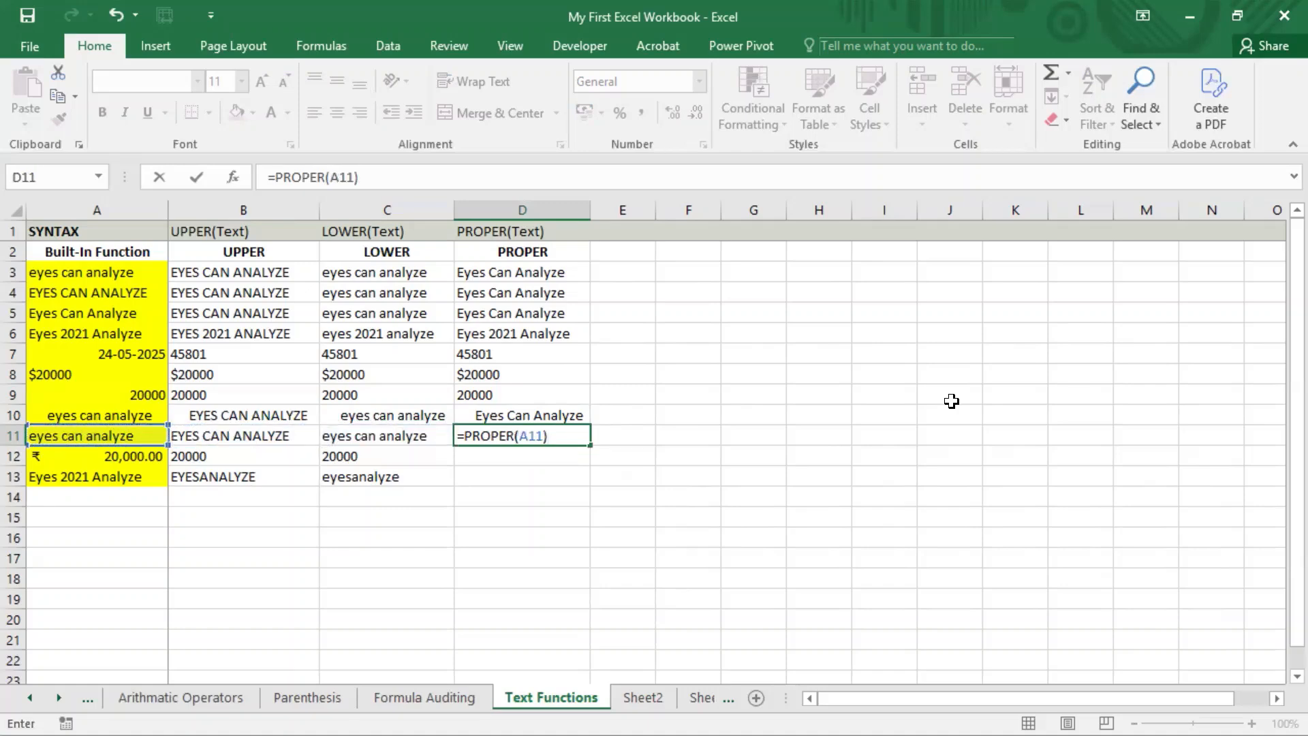
key(Return)
key(Up)
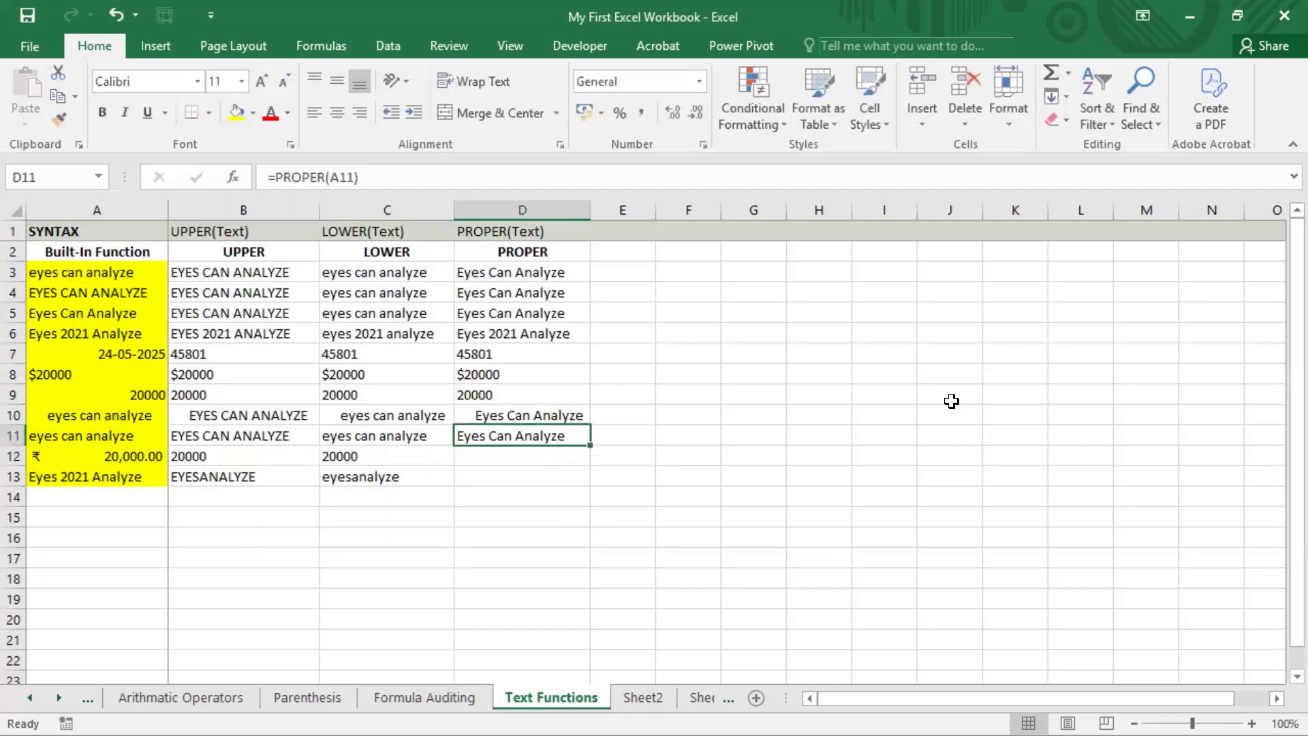
Inspect the trailing spaces after the text in cell A11
key(Left)
key(Left)
key(Left)
key(F2)
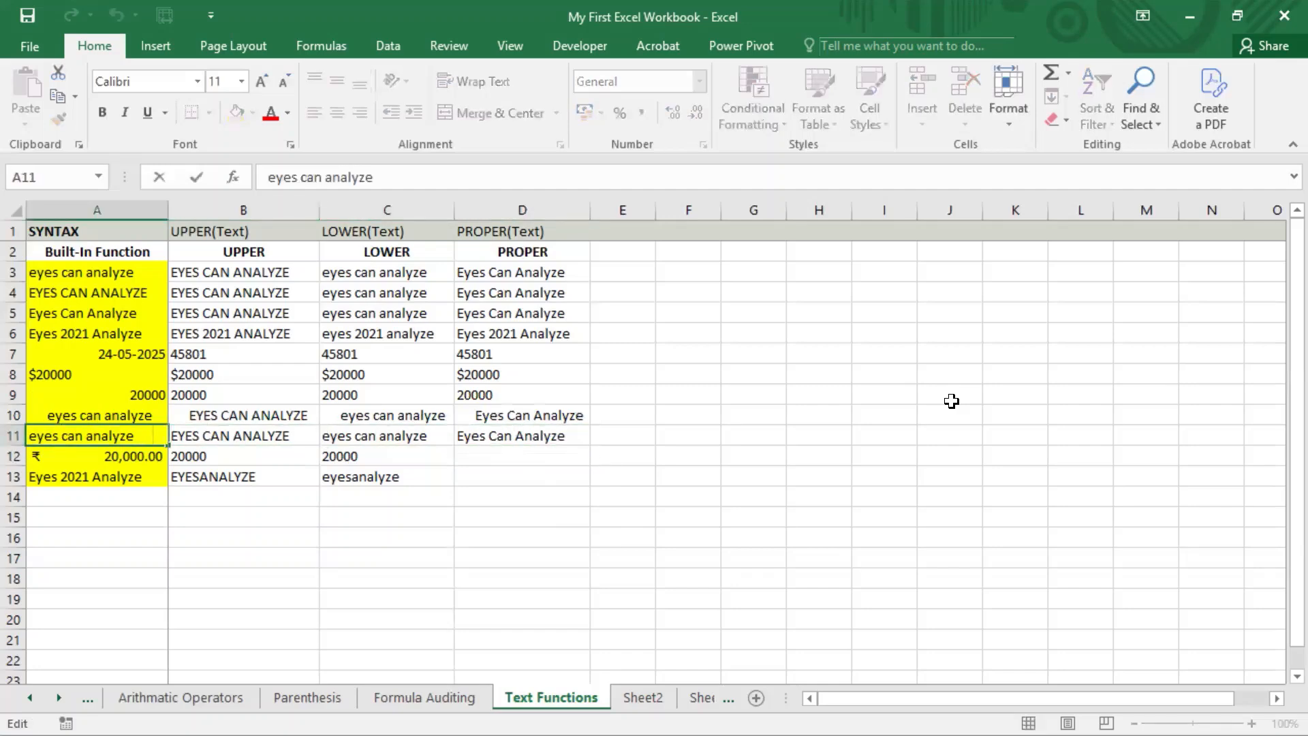
key(shift+Left)
key(shift+Left)
key(shift+Left)
key(shift+Left)
key(shift+Left)
key(shift+Left)
key(Return)
Enter the formula =PROPER(A12) in cell D12, referencing the rupee-formatted amount in column A
key(Right)
key(Right)
key(Right)
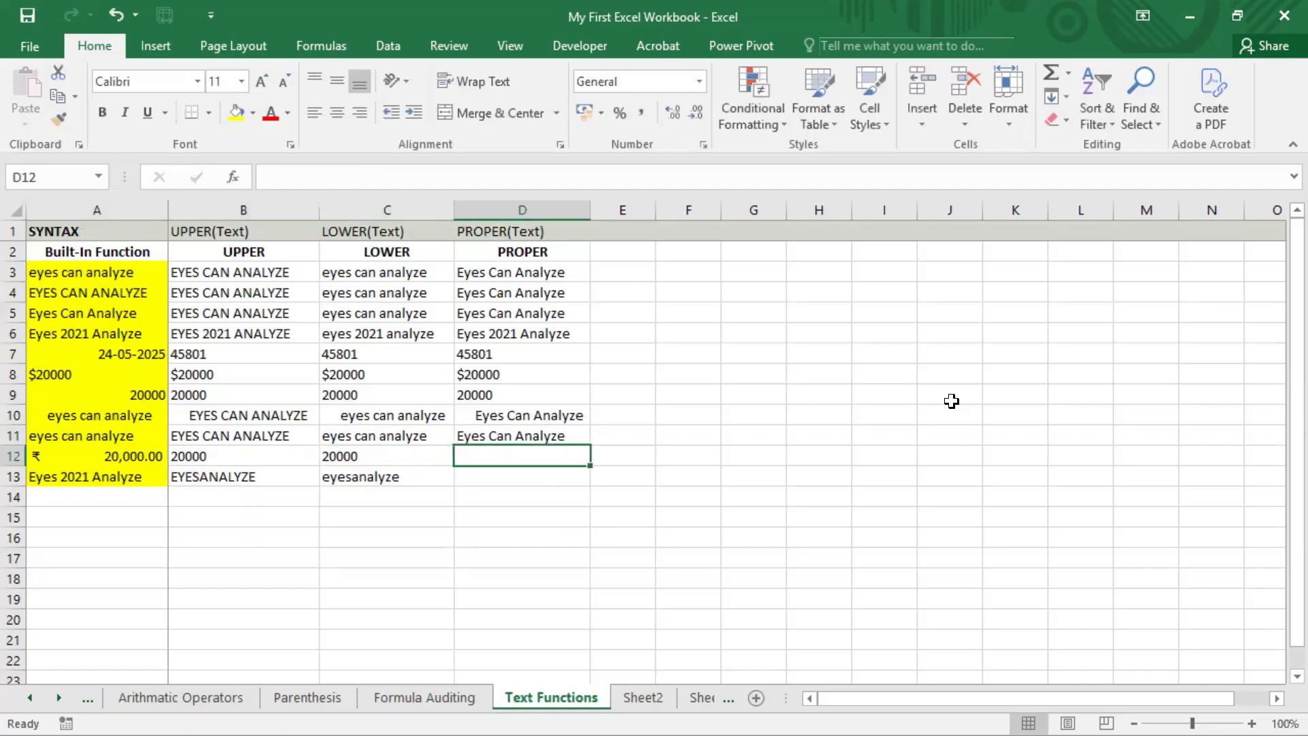
text(=prop)
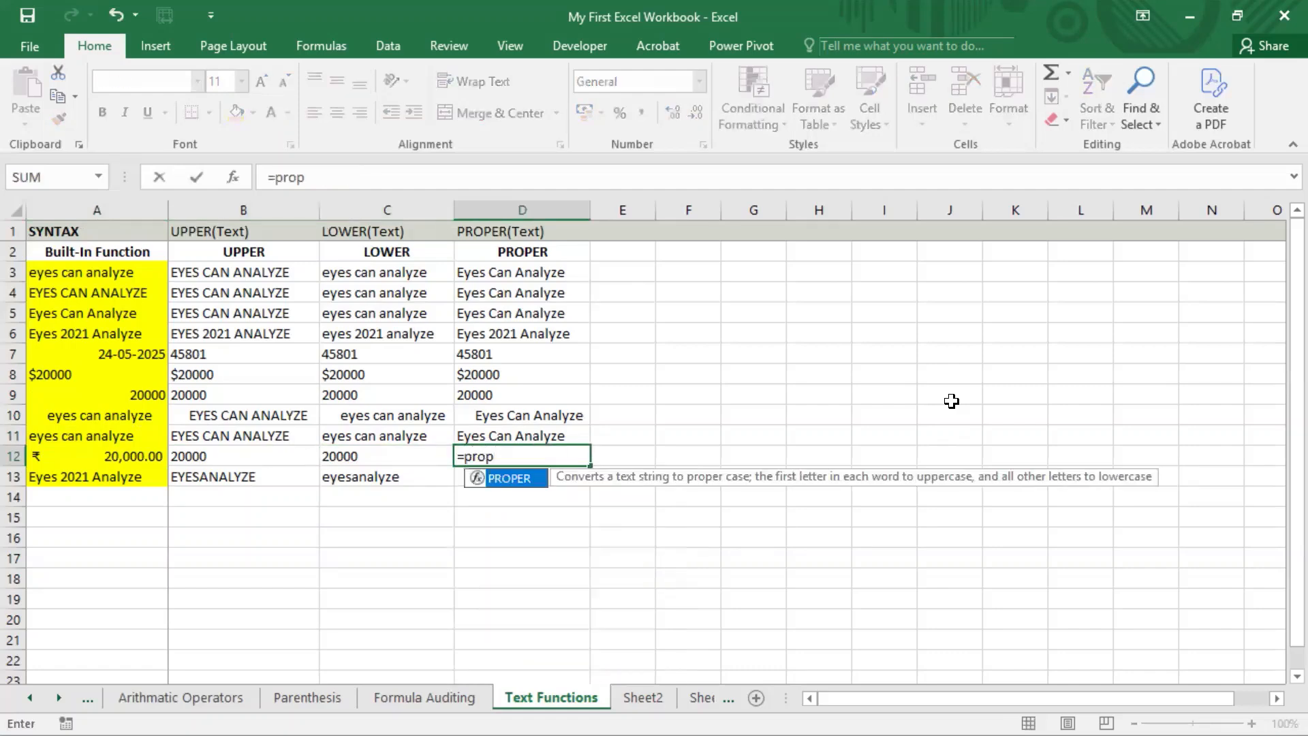
key(Tab)
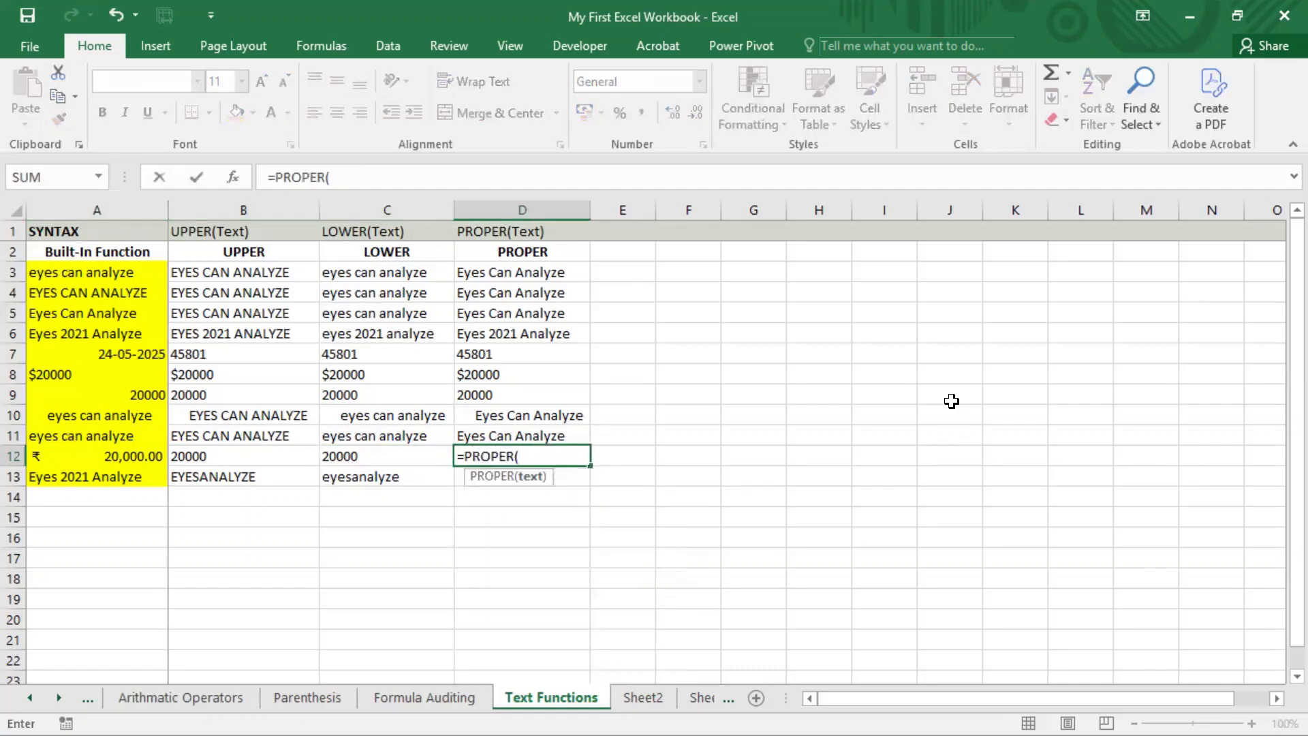
key(Left)
key(Left)
key(Left)
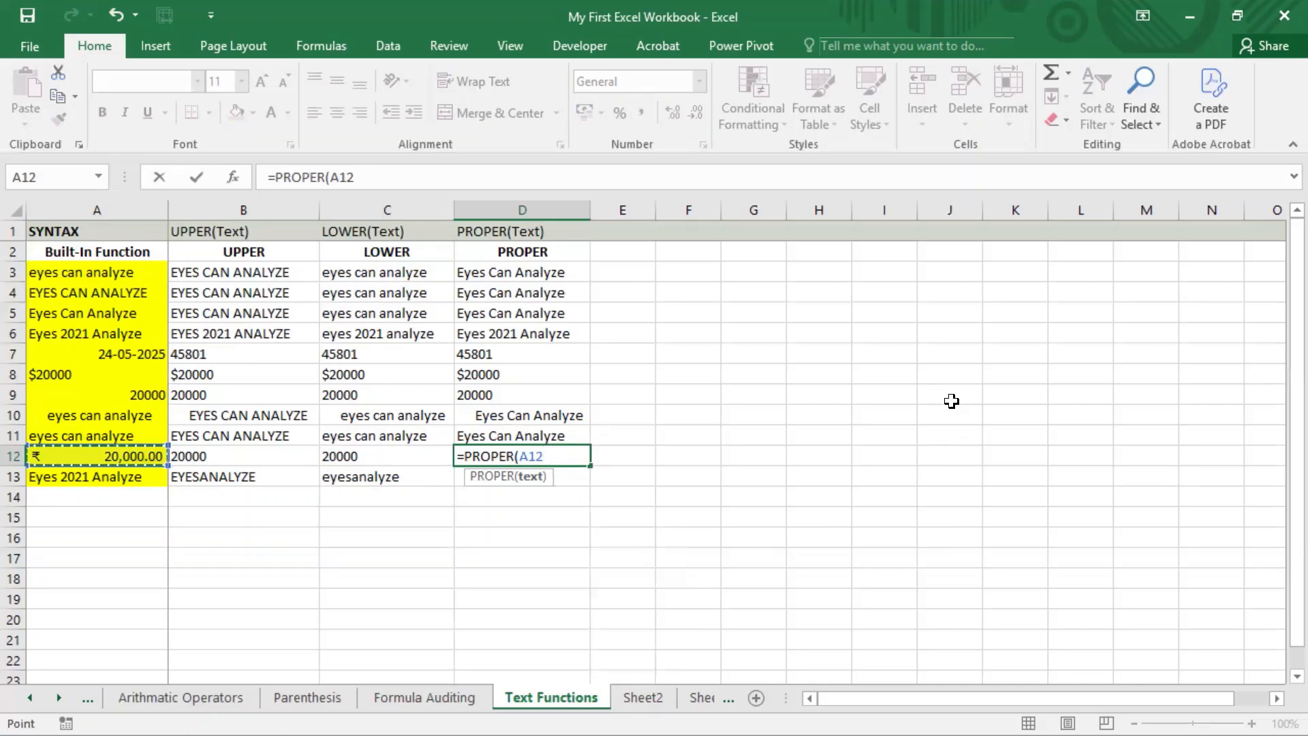
text())
key(Return)
Compare the PROPER result in D12 with the UPPER and LOWER results in row 12
key(Up)
key(Left)
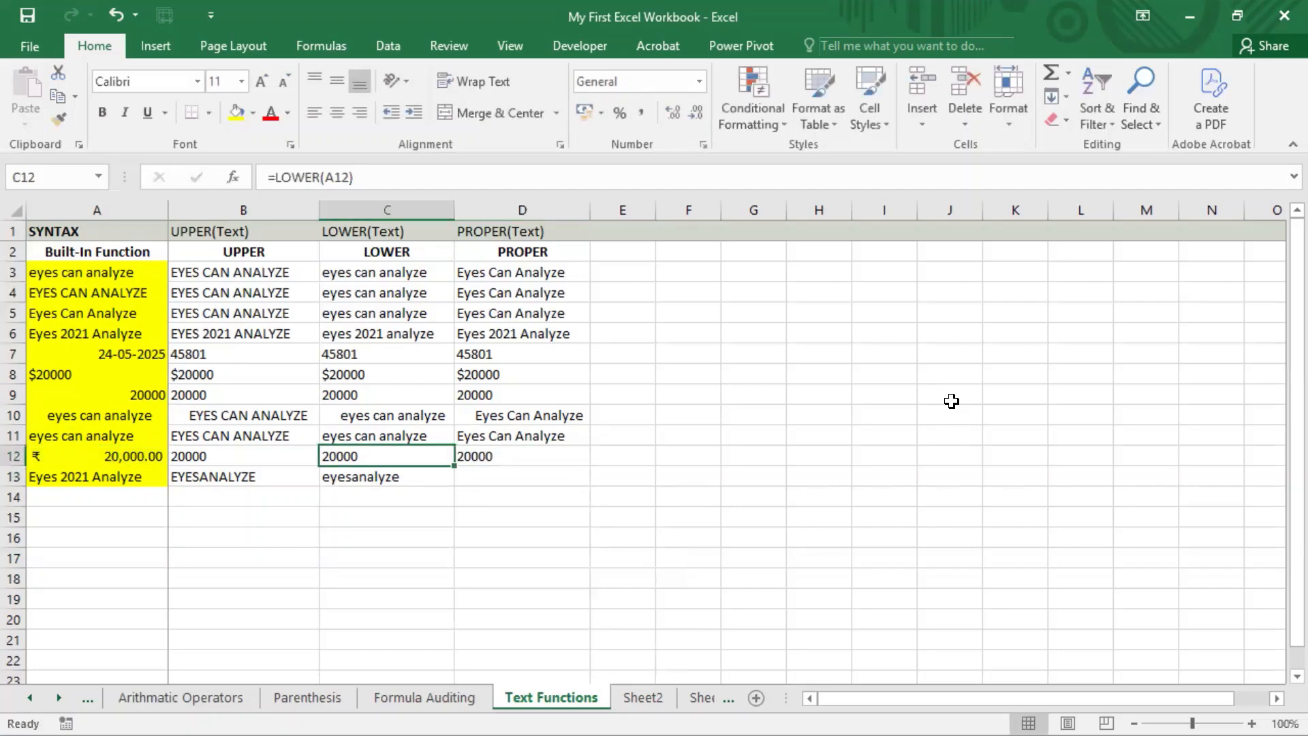
key(Left)
key(Right)
key(Right)
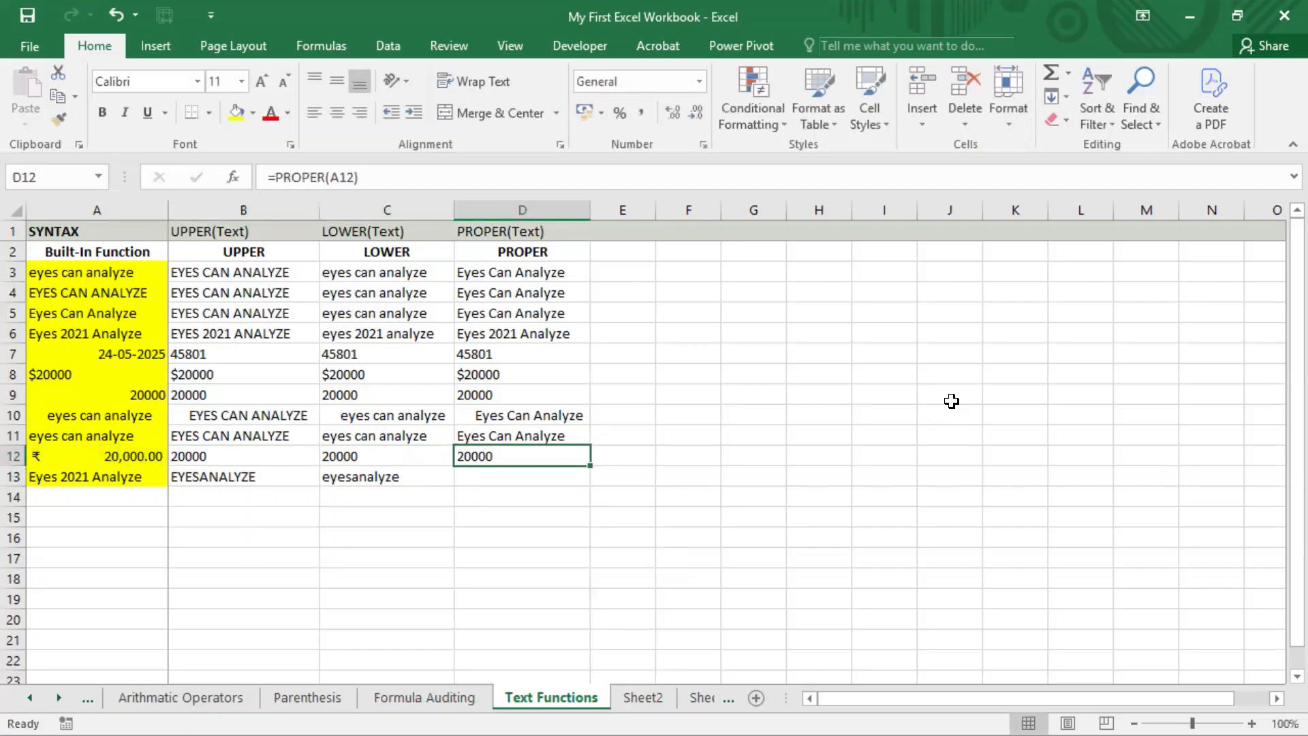
key(Left)
key(Right)
key(Down)
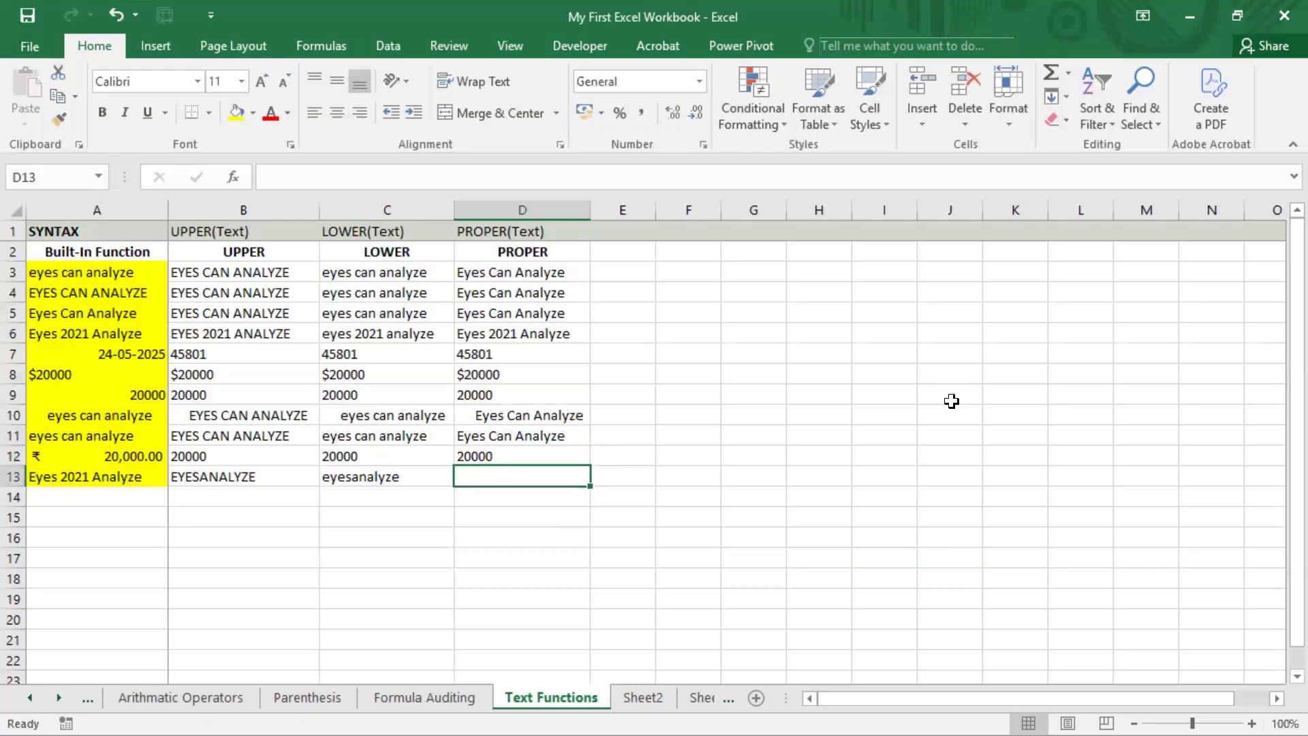
key(Left)
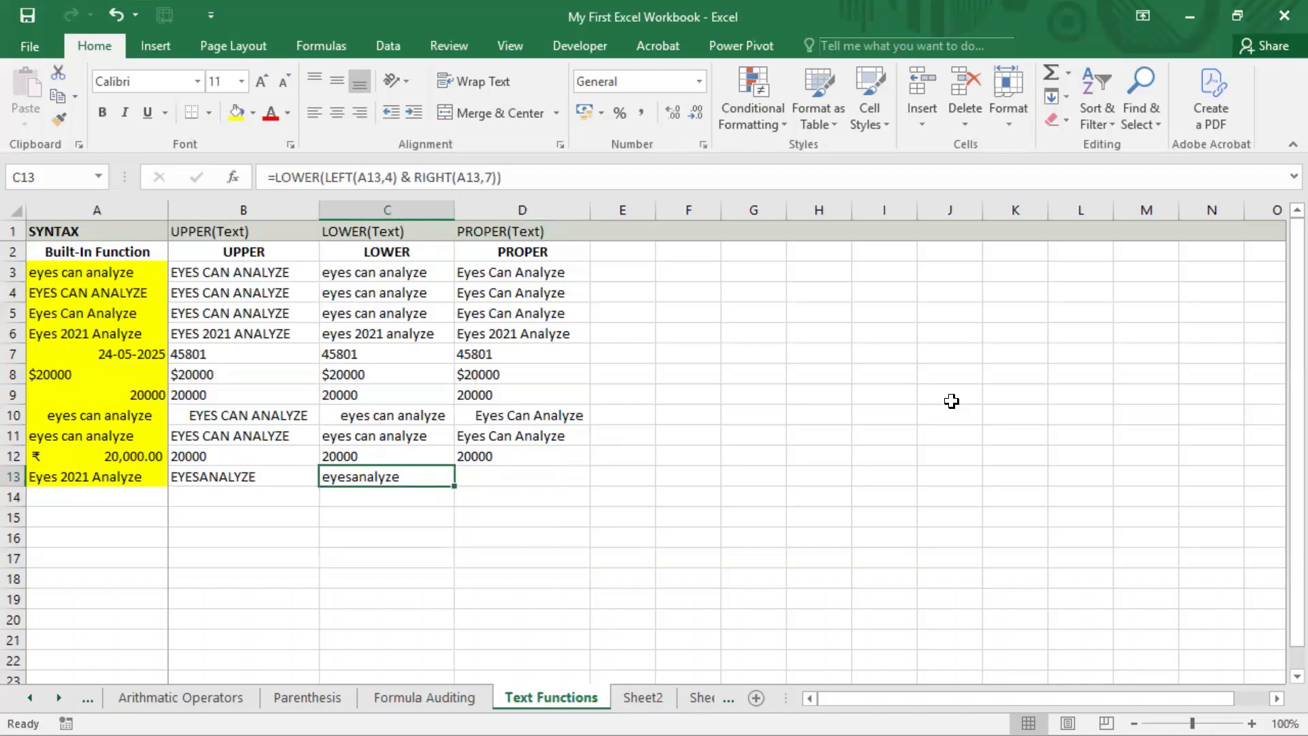
key(Right)
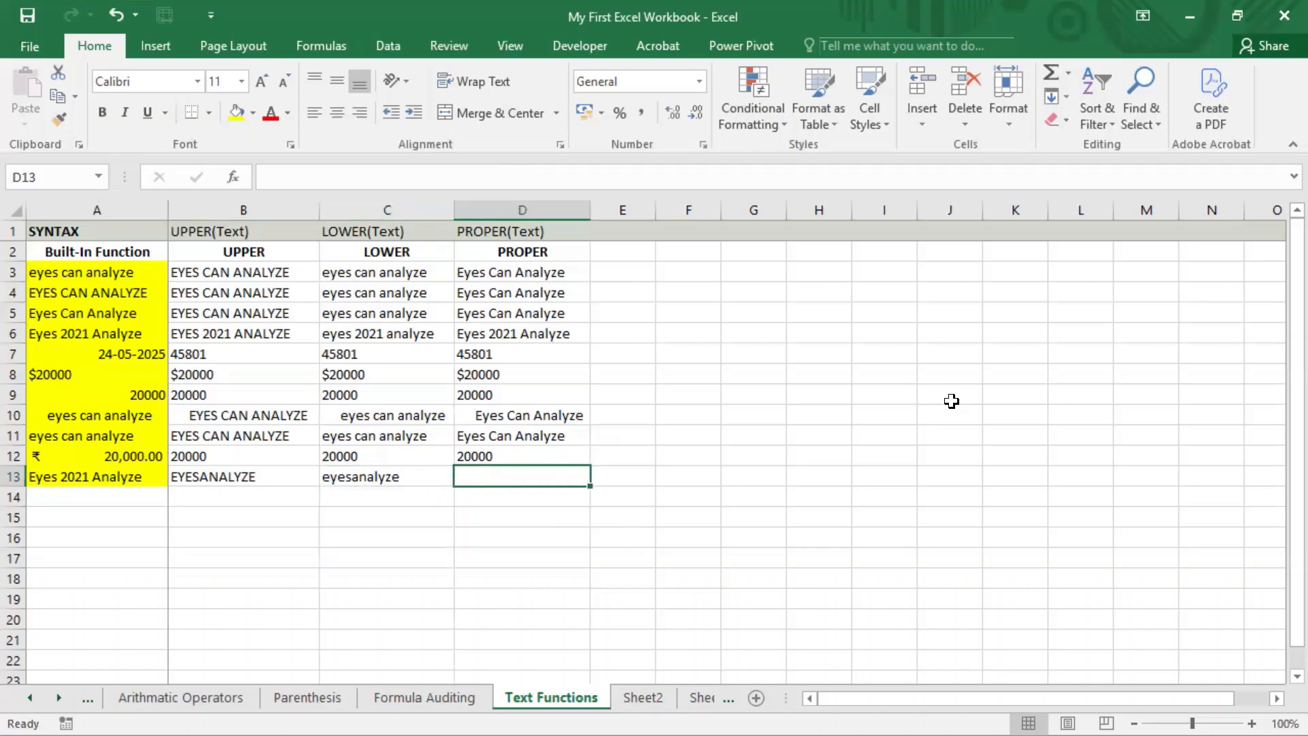
text(=)
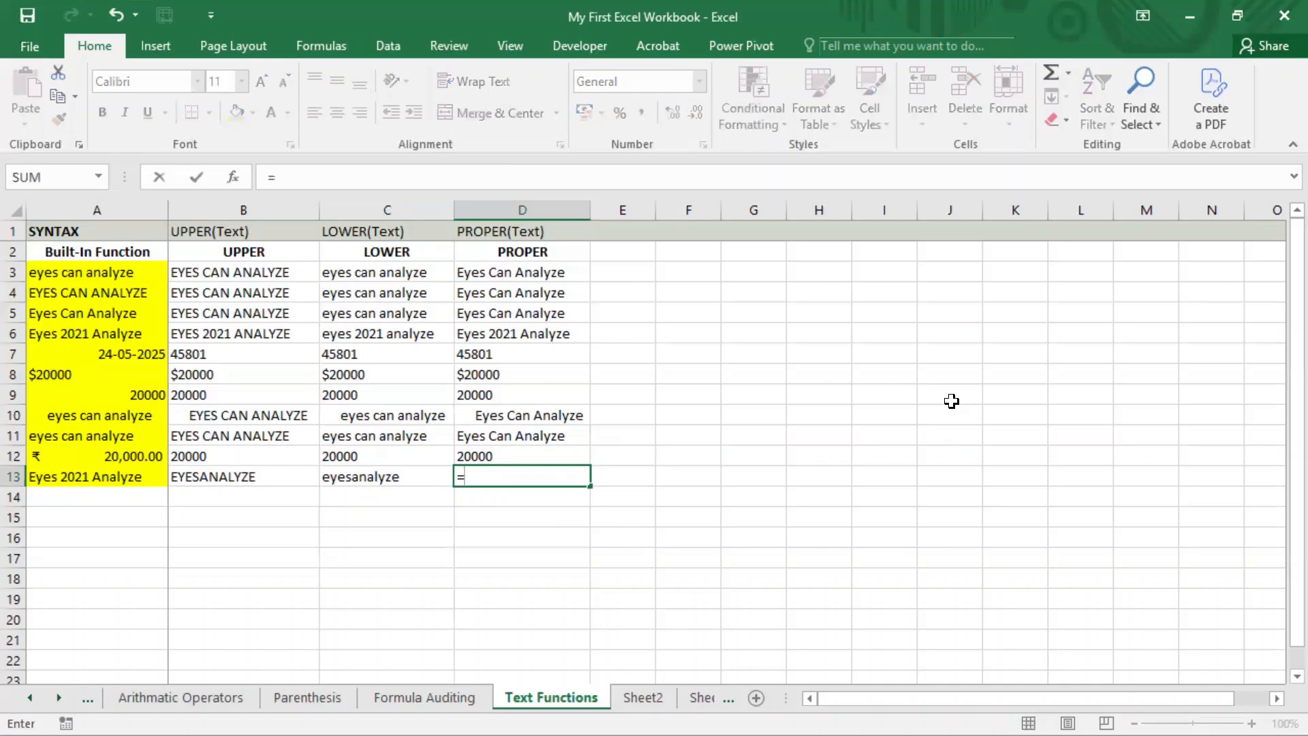
key(Escape)
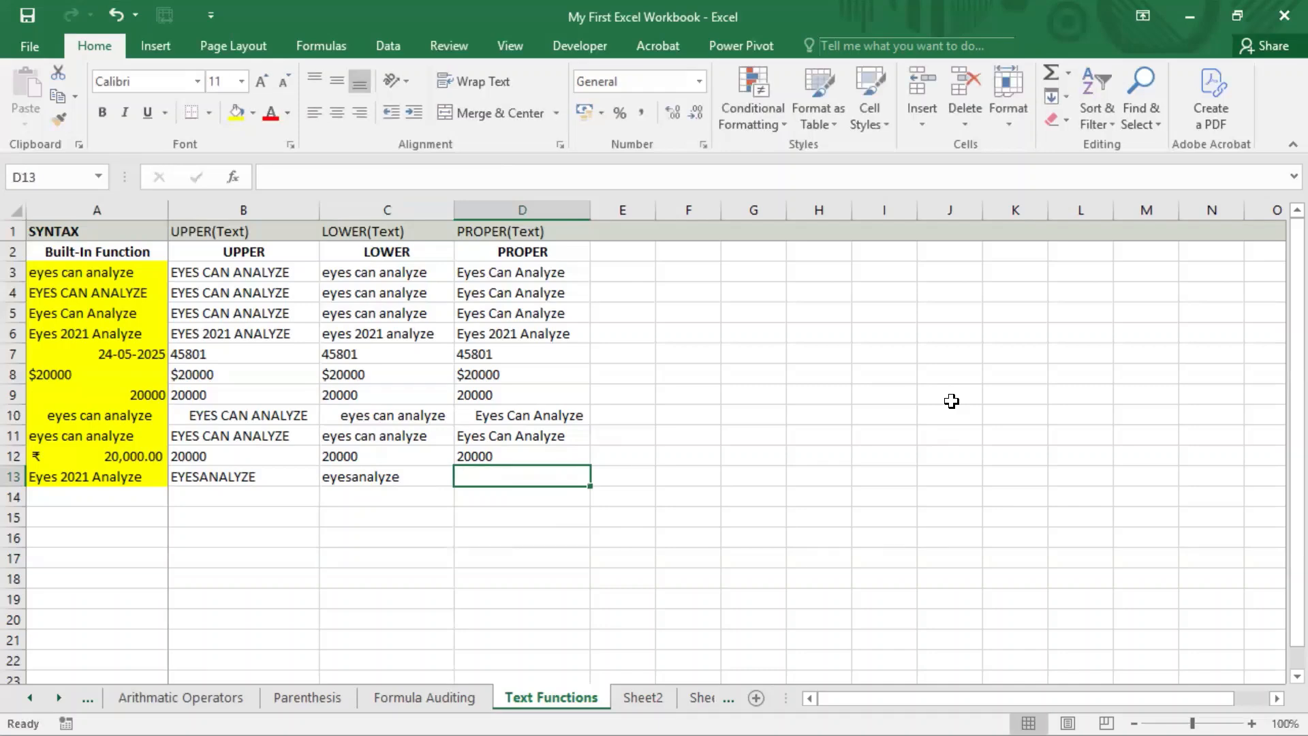
Review the source text in A13 and the formulas behind the UPPER and LOWER results in row 13
key(Left)
key(Left)
key(Left)
key(Right)
key(Right)
key(Right)
key(Left)
key(Left)
key(F2)
key(Escape)
Copy the formula text =LOWER(LEFT(A13,4) & RIGHT(A13,7)) from cell C13 into cell D13, keeping its references to A13
key(Right)
key(F2)
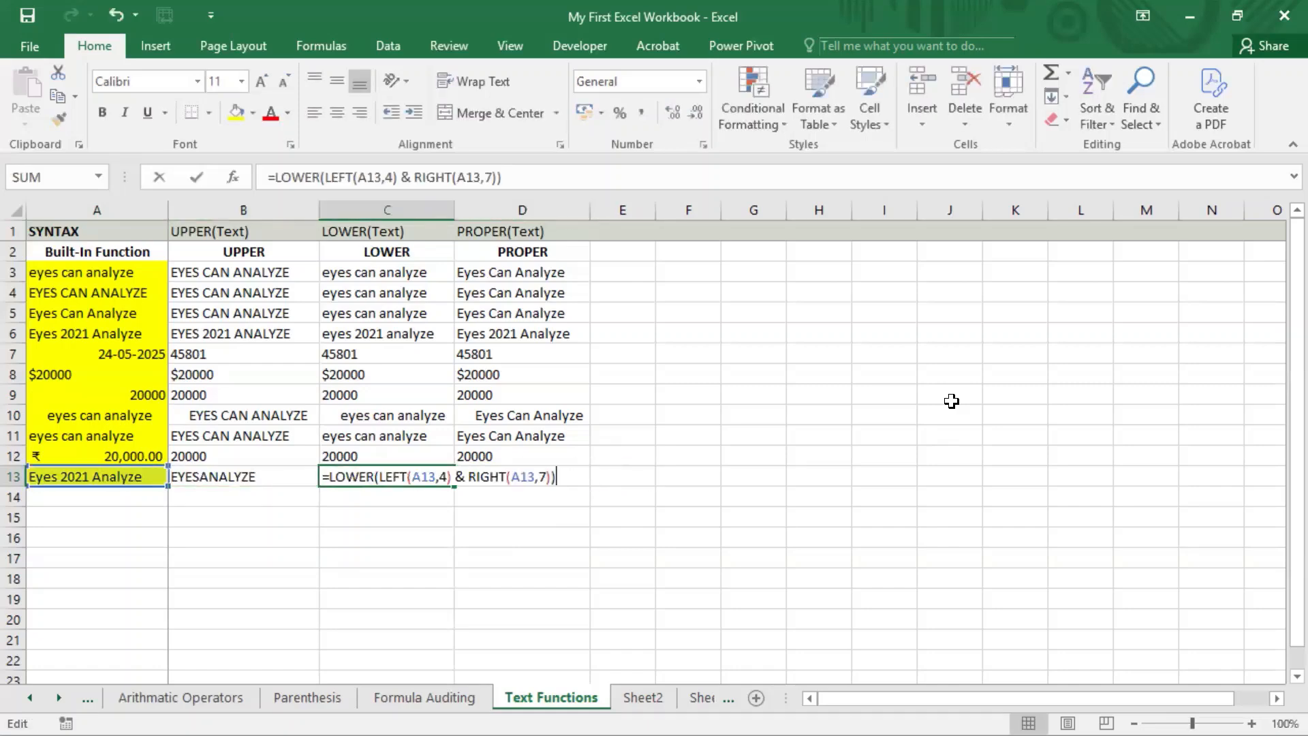
key(shift+Left)
key(shift+Left)
key(shift+Left)
key(shift+Left)
key(shift+Left)
key(shift+Left)
key(shift+Left)
key(shift+Left)
key(shift+Left)
key(shift+Left)
key(shift+Left)
key(shift+Left)
key(shift+Left)
key(shift+Left)
key(shift+Left)
key(shift+Left)
key(shift+Left)
key(shift+Left)
key(shift+Left)
key(shift+Left)
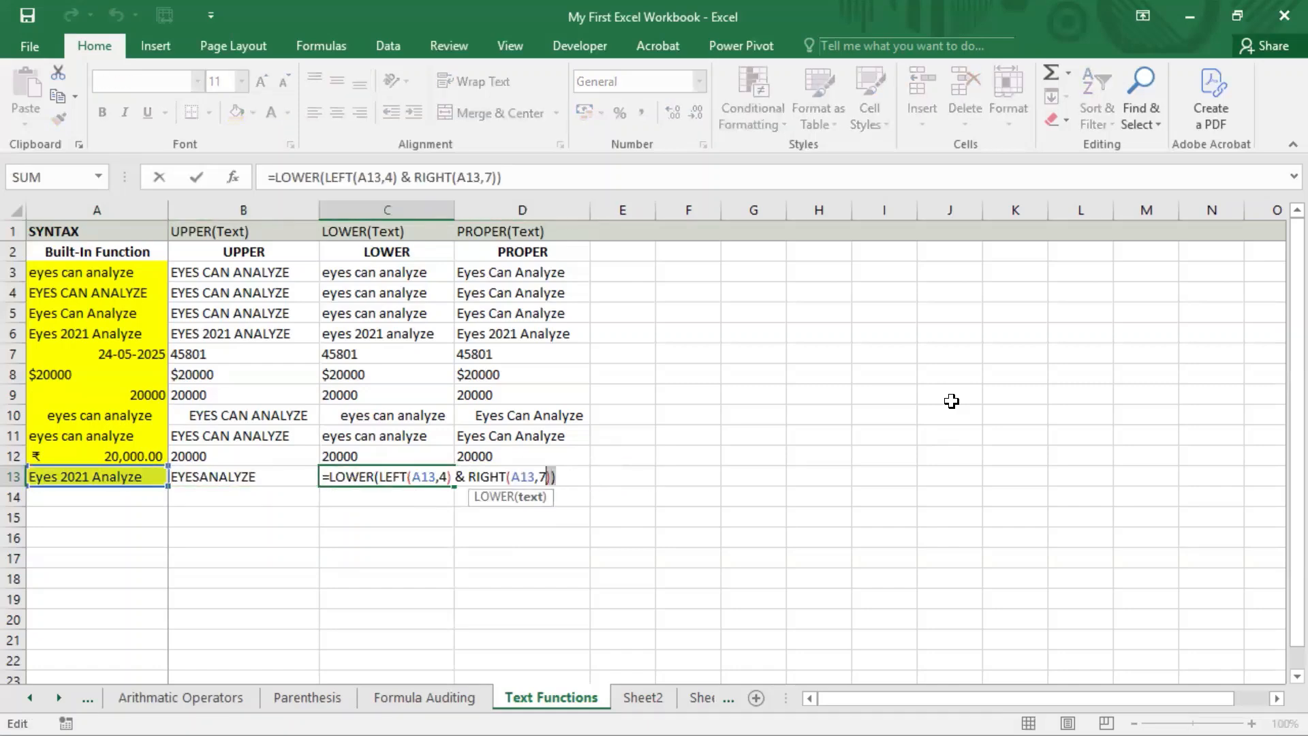
key(shift+Left)
key(shift+Left)
key(shift+Left)
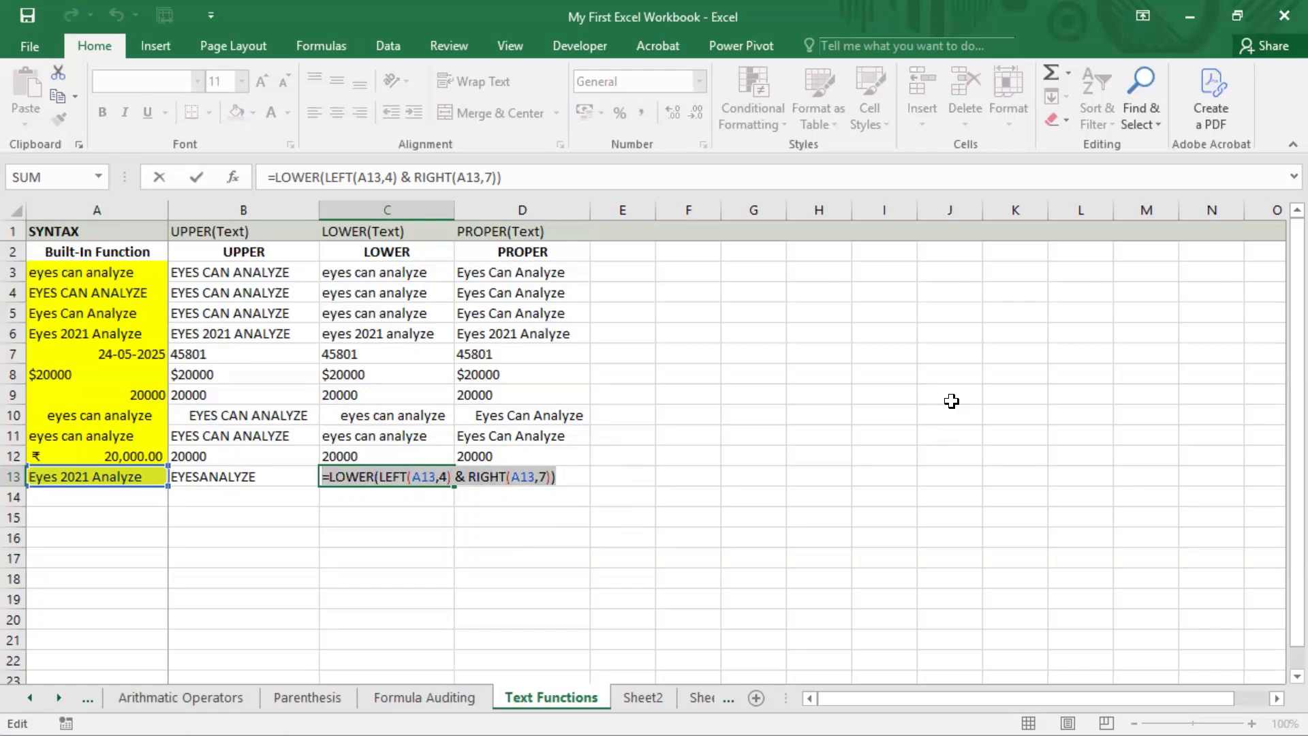
key(ctrl+c)
key(Escape)
key(Right)
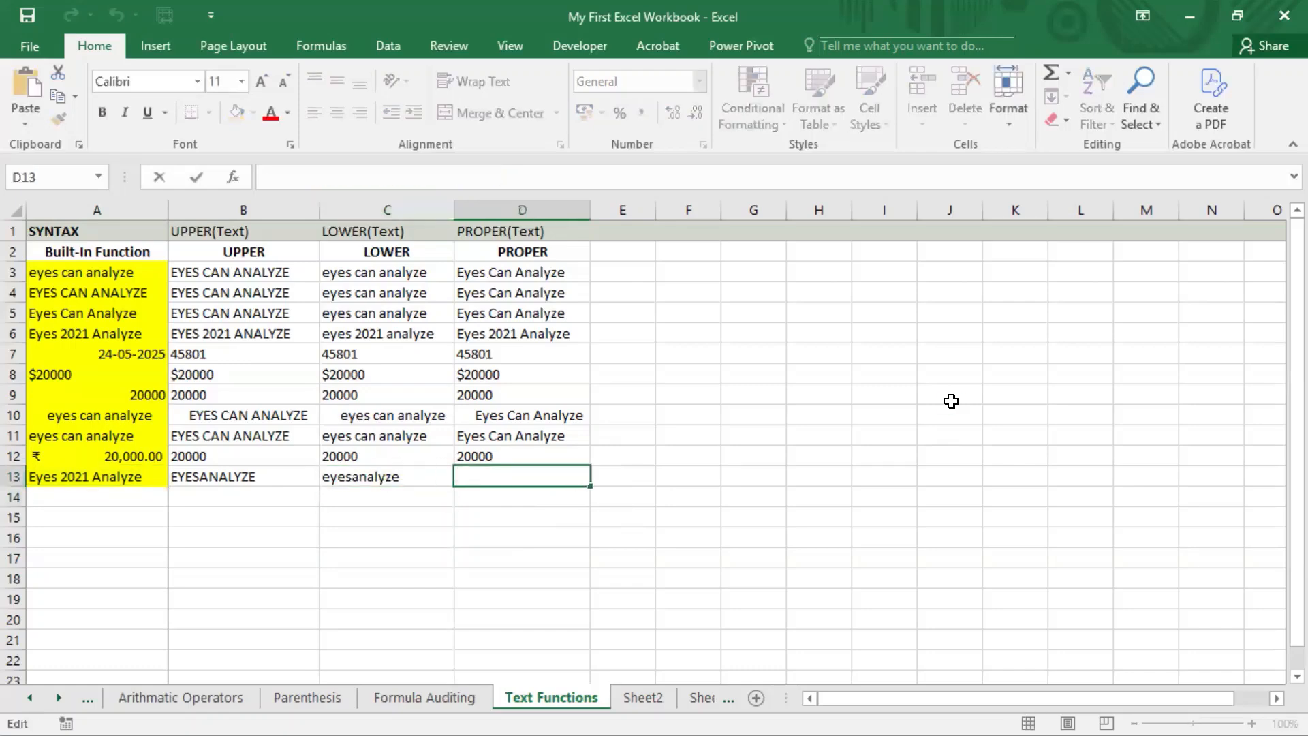
key(ctrl+v)
Examine the character count argument of the LEFT function in the formula in D13
key(Left)
key(Left)
key(Left)
key(Left)
key(Left)
key(Left)
key(Left)
key(Left)
key(Left)
key(Left)
key(Left)
key(Left)
key(Left)
key(Left)
key(Left)
key(Left)
key(Left)
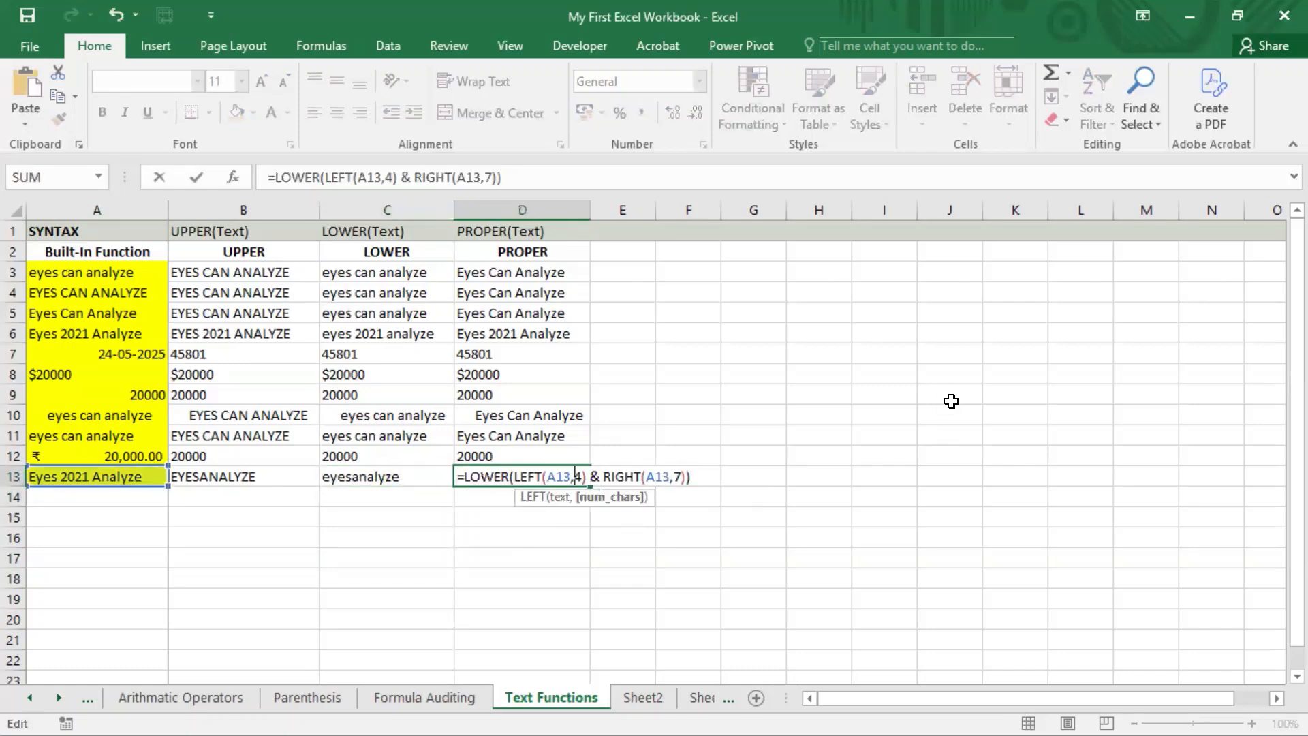
key(shift+Right)
Examine the character count argument of the RIGHT function in the formula in D13
key(Right)
key(Right)
key(Right)
key(Right)
key(Right)
key(Right)
key(Right)
key(Right)
key(Right)
key(Right)
key(Right)
key(Right)
key(Right)
key(Right)
key(Right)
key(Right)
key(Left)
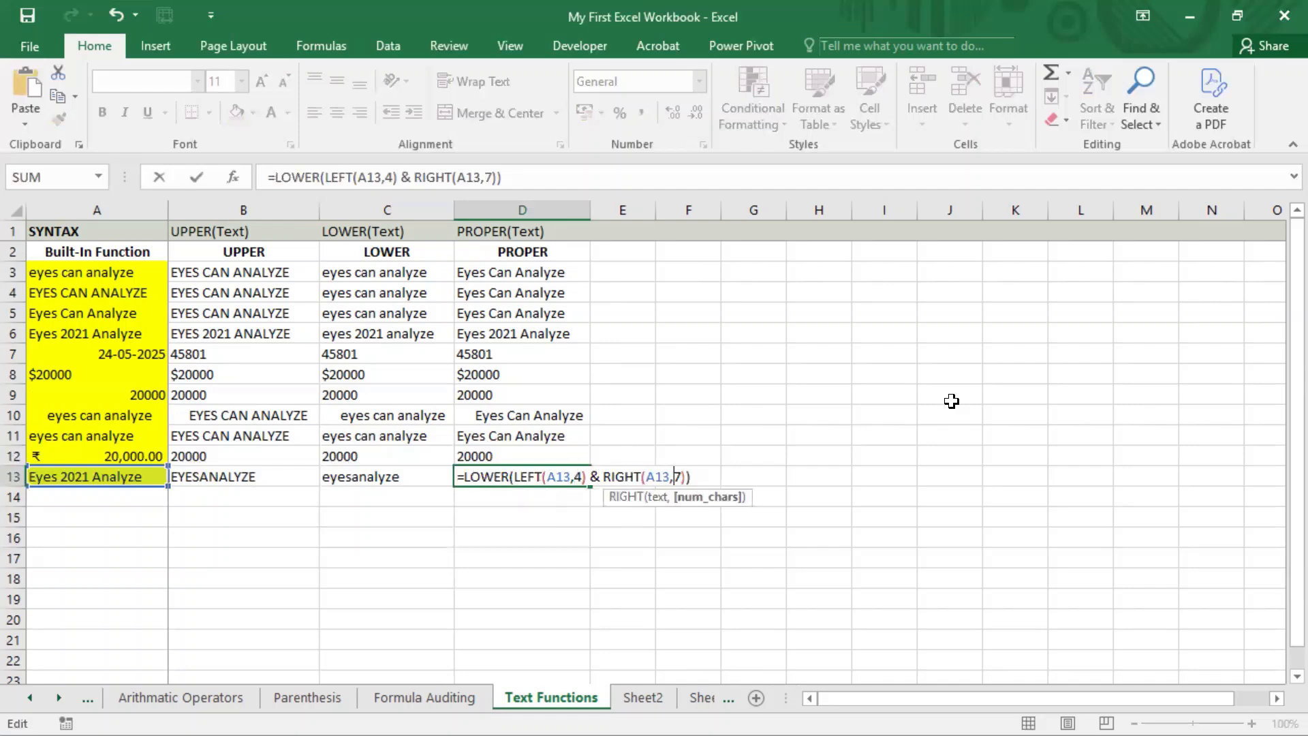
key(shift+Right)
Replace the outer LOWER function in D13 with PROPER, entering =PROPER(LEFT(A13,4) & RIGHT(A13,7))
key(Left)
key(Left)
key(Left)
key(Left)
key(Left)
key(Left)
key(Left)
key(Left)
key(Left)
key(Left)
key(Left)
key(Left)
key(Left)
key(Left)
key(Left)
key(Left)
key(Left)
key(Left)
key(Left)
key(Left)
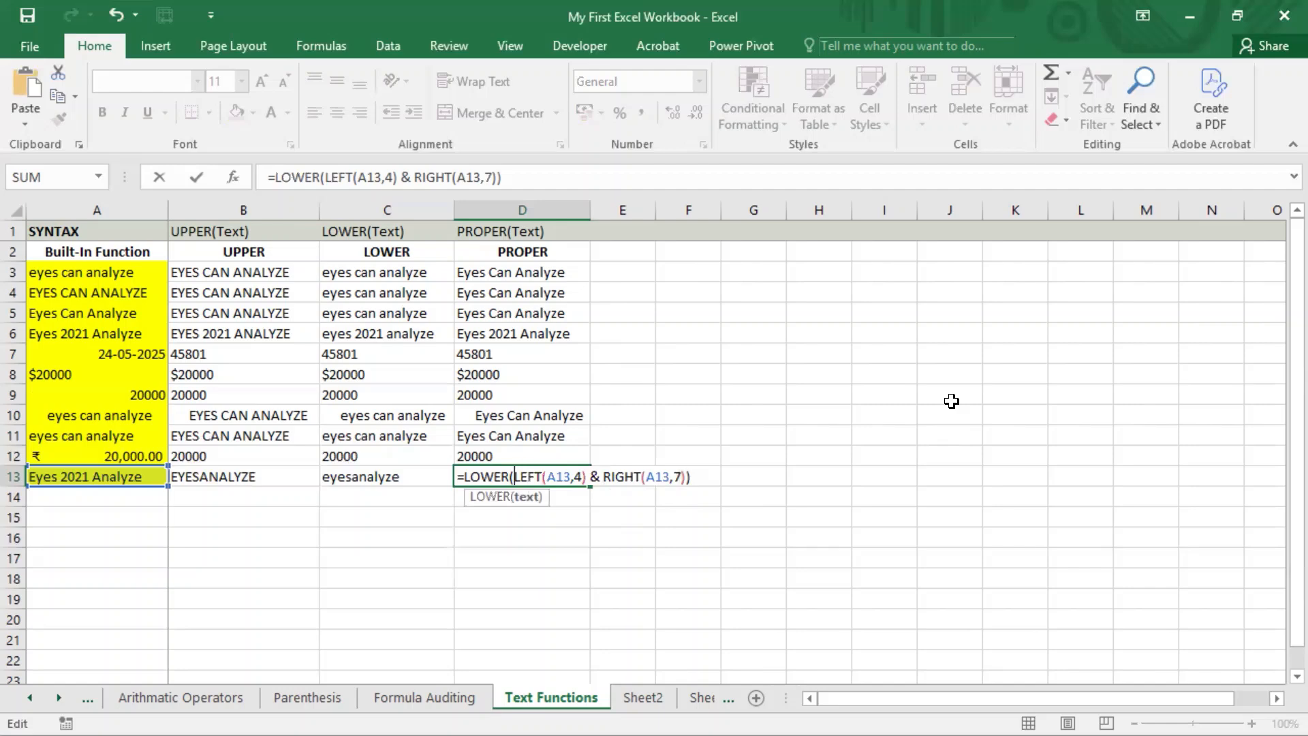
key(Left)
key(shift+Left)
key(shift+Left)
key(shift+Left)
key(shift+Left)
key(shift+Left)
text(p)
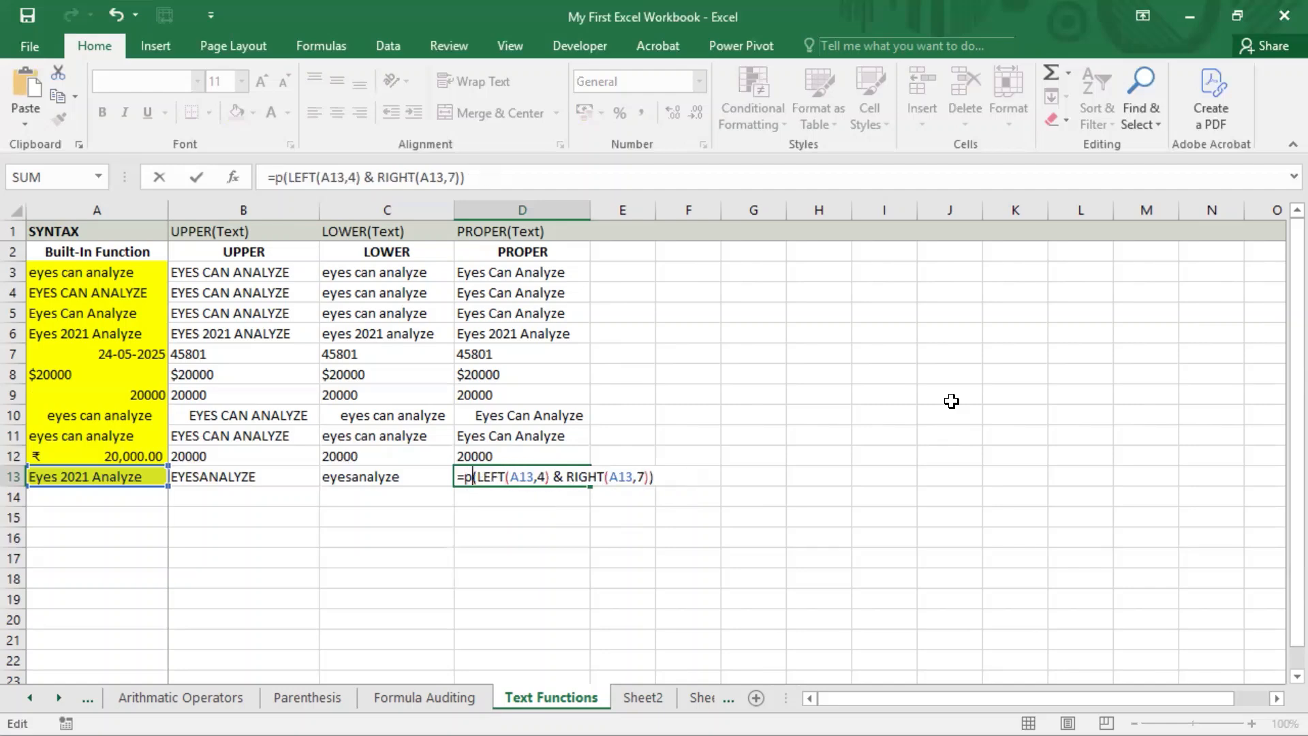
text(roper)
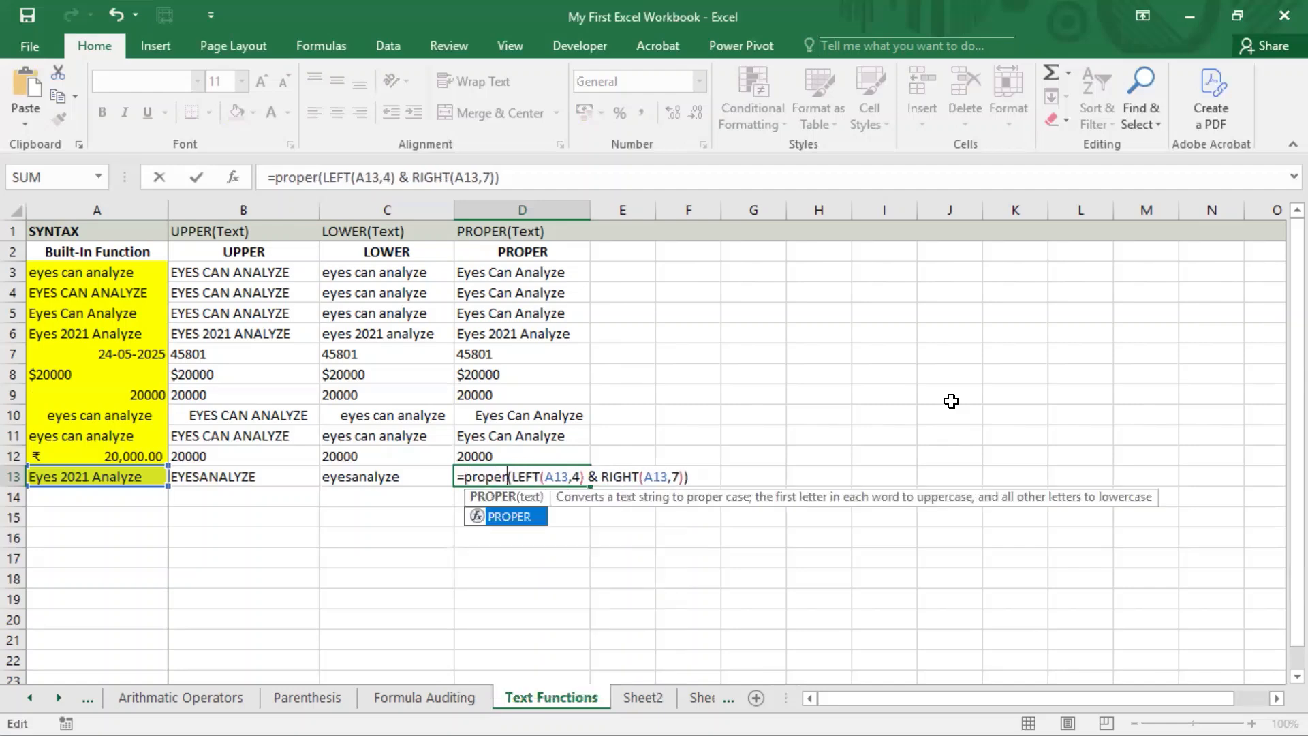
key(Return)
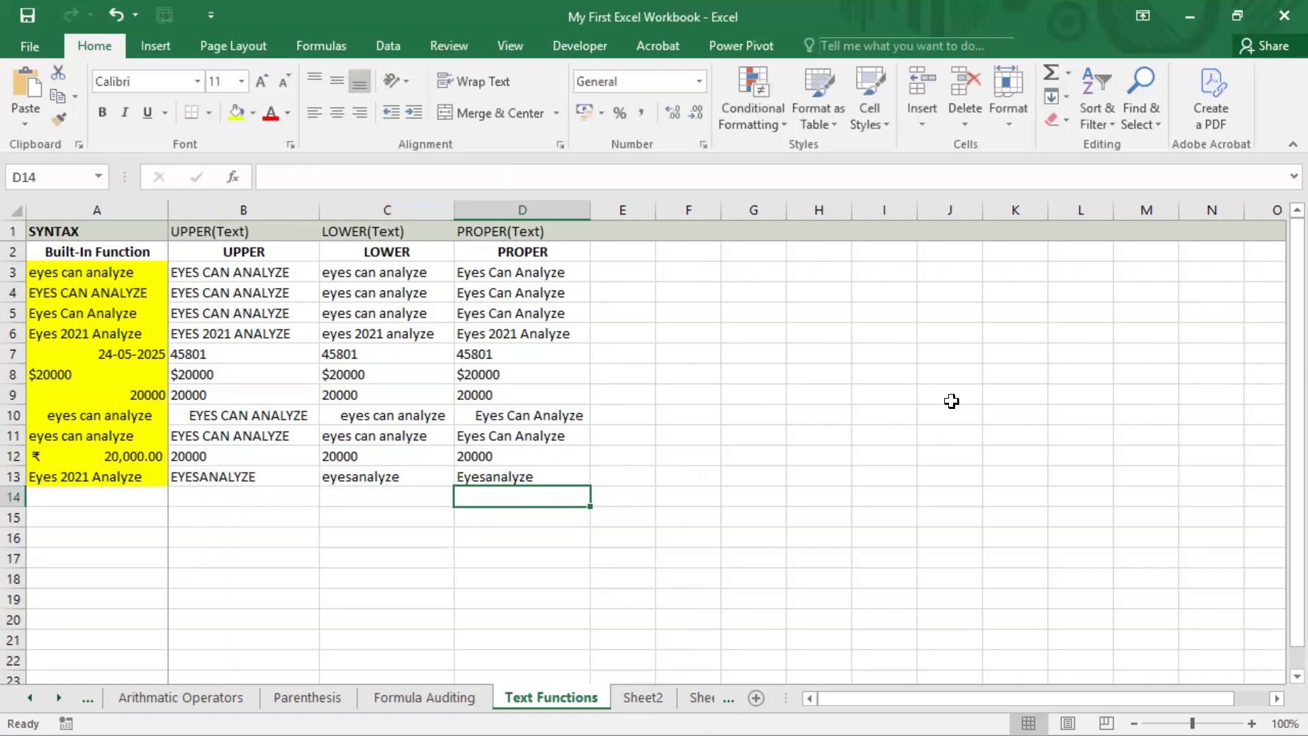
Compare the PROPER result in D13 with the source text and the UPPER and LOWER results in row 13
key(Up)
key(Left)
key(Left)
key(Left)
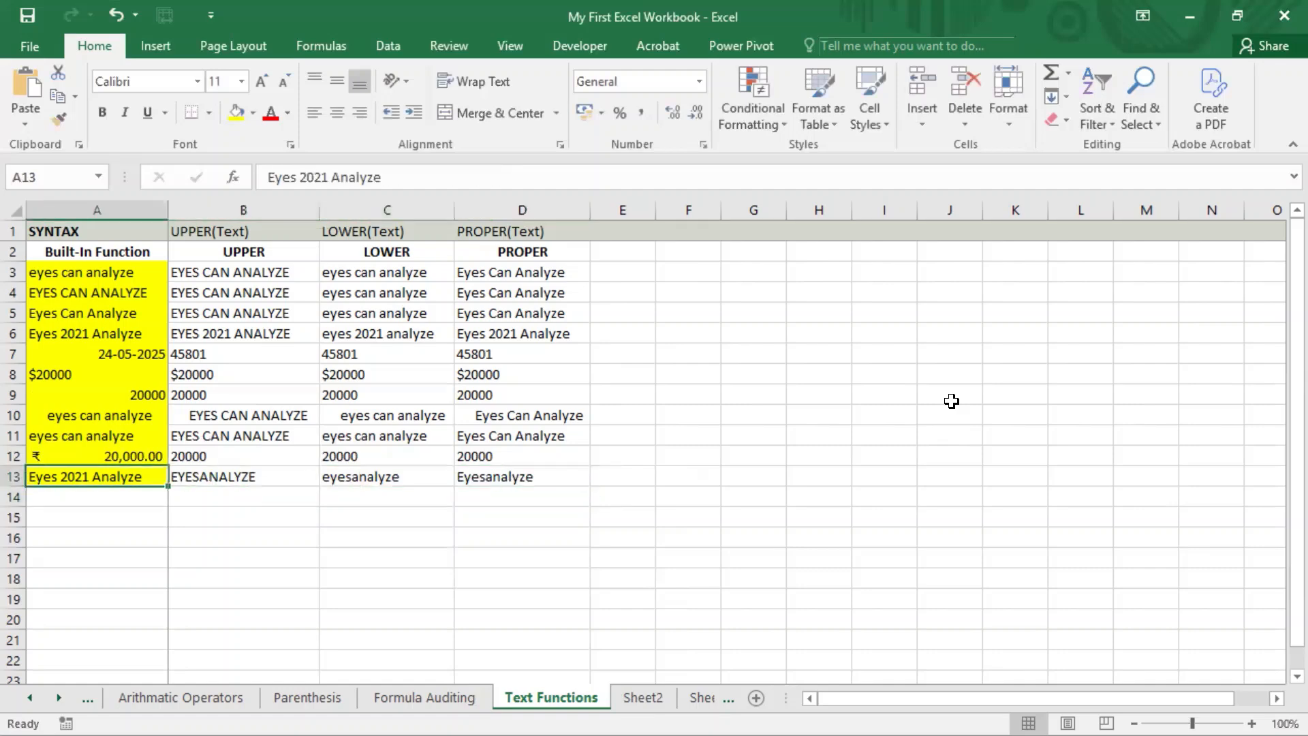
key(Right)
key(Right)
key(Right)
key(Right)
key(Left)
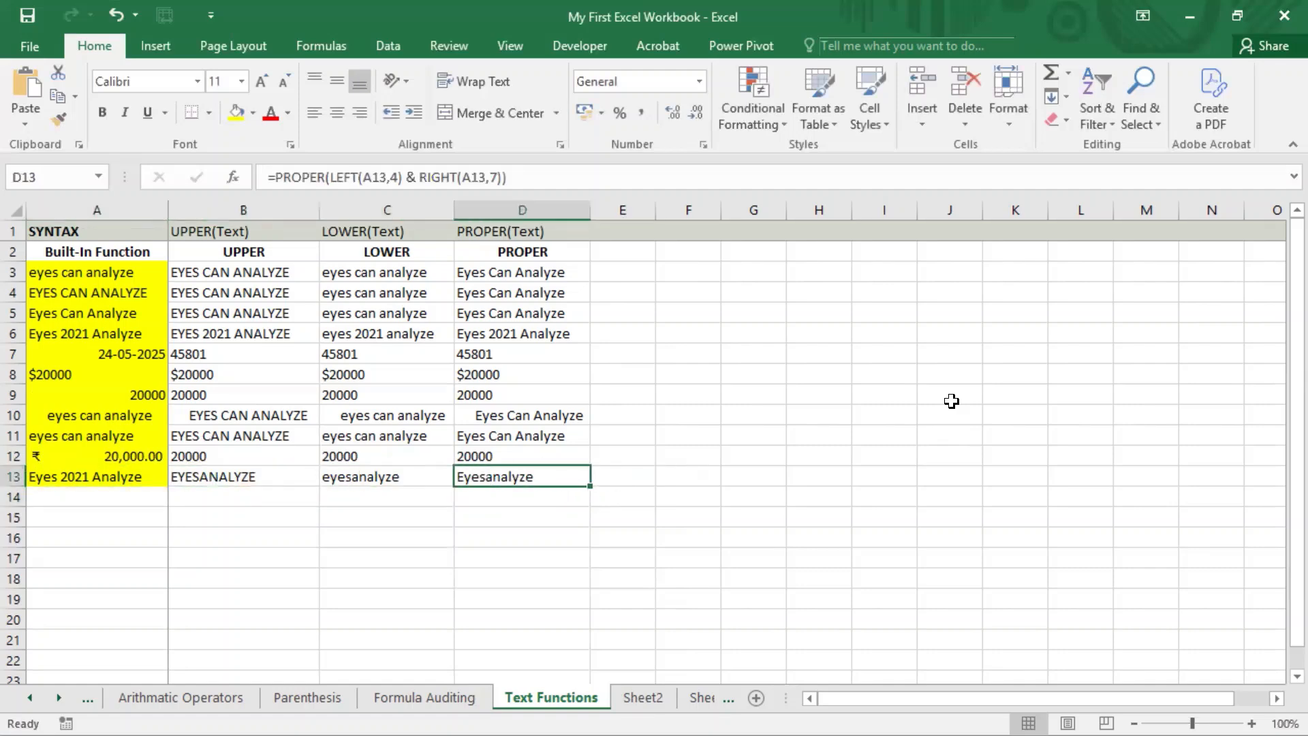
key(Left)
key(Left)
key(Left)
key(Right)
key(Right)
key(Right)
Inspect the characters of the source text in A13, leaving the cell unedited
key(Left)
key(Left)
key(Left)
key(F2)
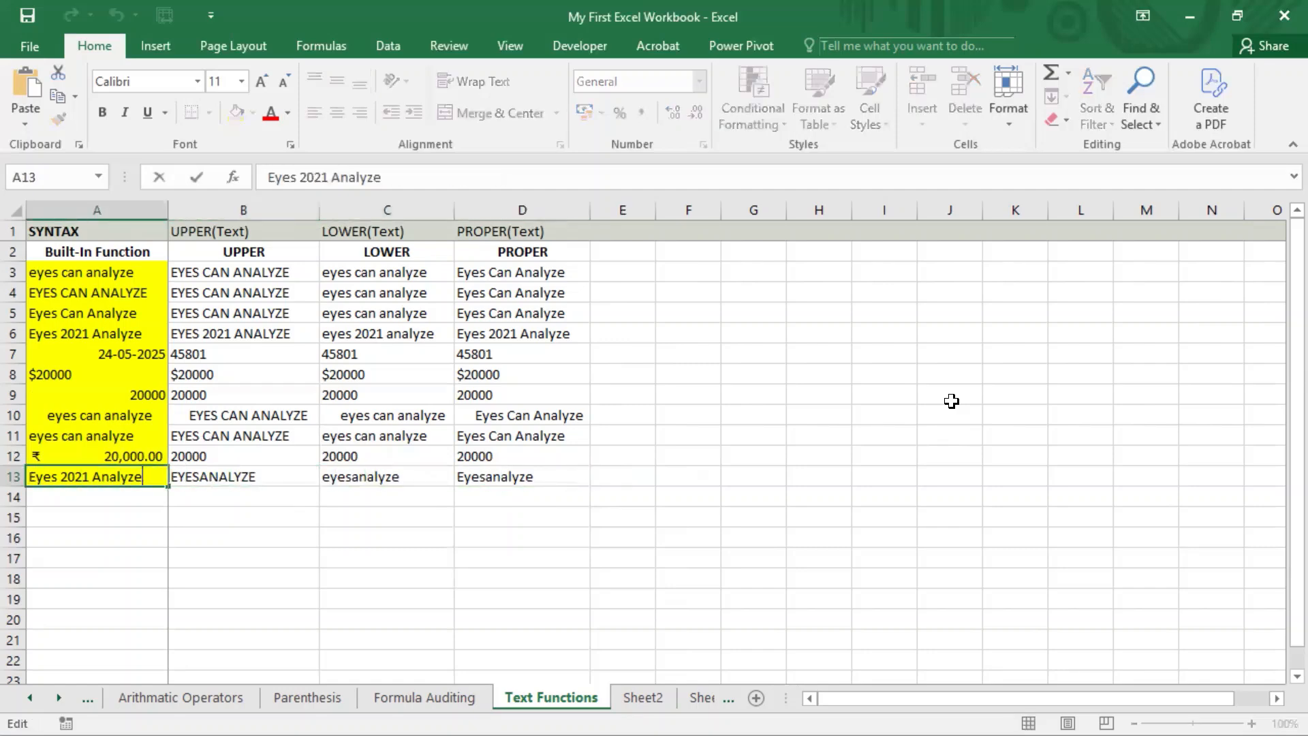
key(Left)
key(Left)
key(Left)
key(Left)
key(Left)
key(Left)
key(Escape)
Open the formula in D13 for review and highlight its outer PROPER function name
key(Right)
key(Right)
key(Right)
key(F2)
key(Left)
key(Left)
key(Left)
key(Left)
key(Left)
key(Left)
key(Left)
key(Left)
key(Left)
key(Left)
key(Left)
key(Left)
key(Left)
key(Left)
key(Left)
key(Left)
key(Left)
key(Left)
key(Left)
key(Left)
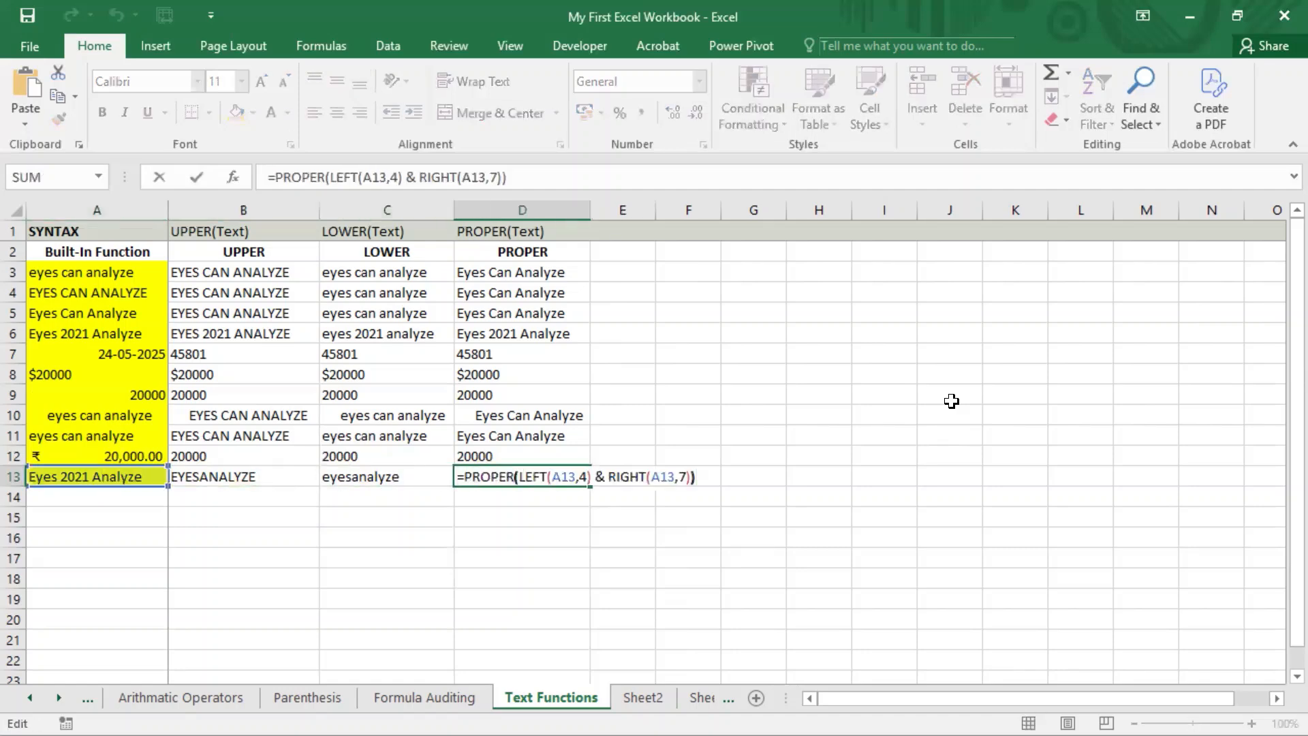
key(Left)
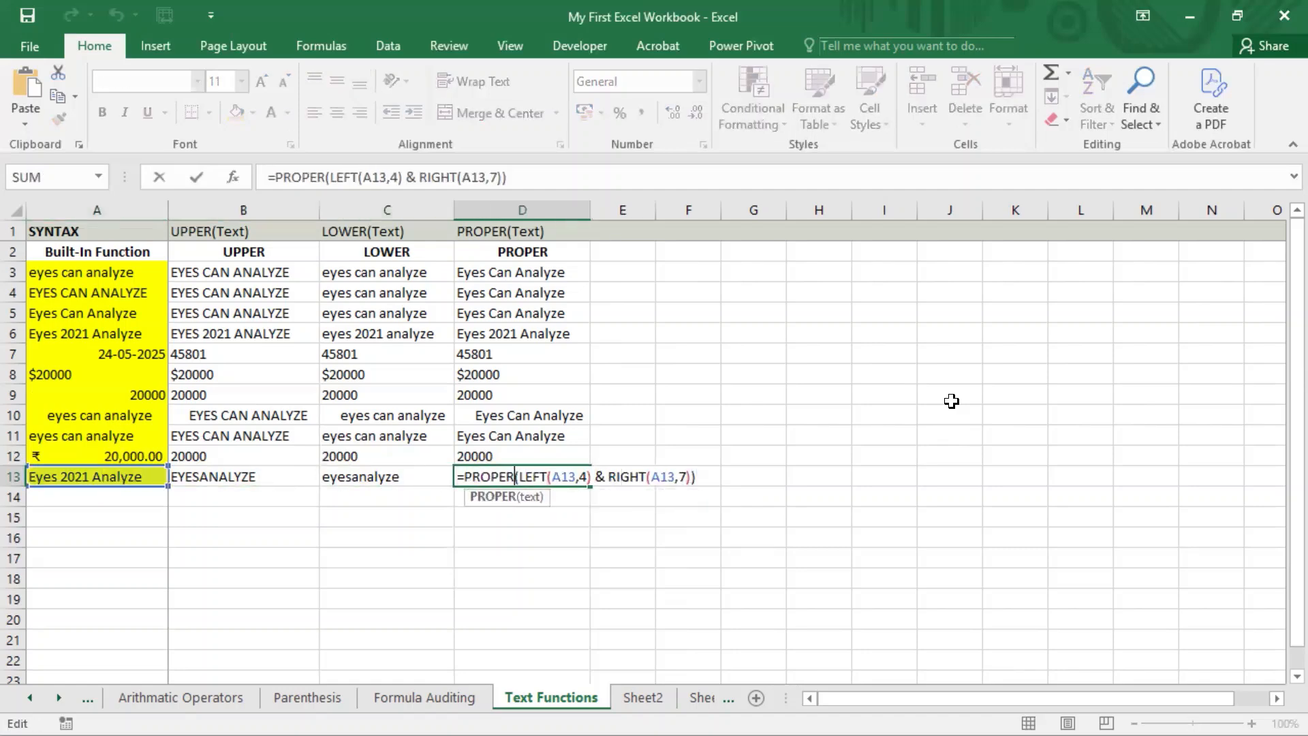
key(shift+Left)
key(shift+Left)
key(shift+Left)
key(shift+Left)
key(shift+Left)
key(shift+Left)
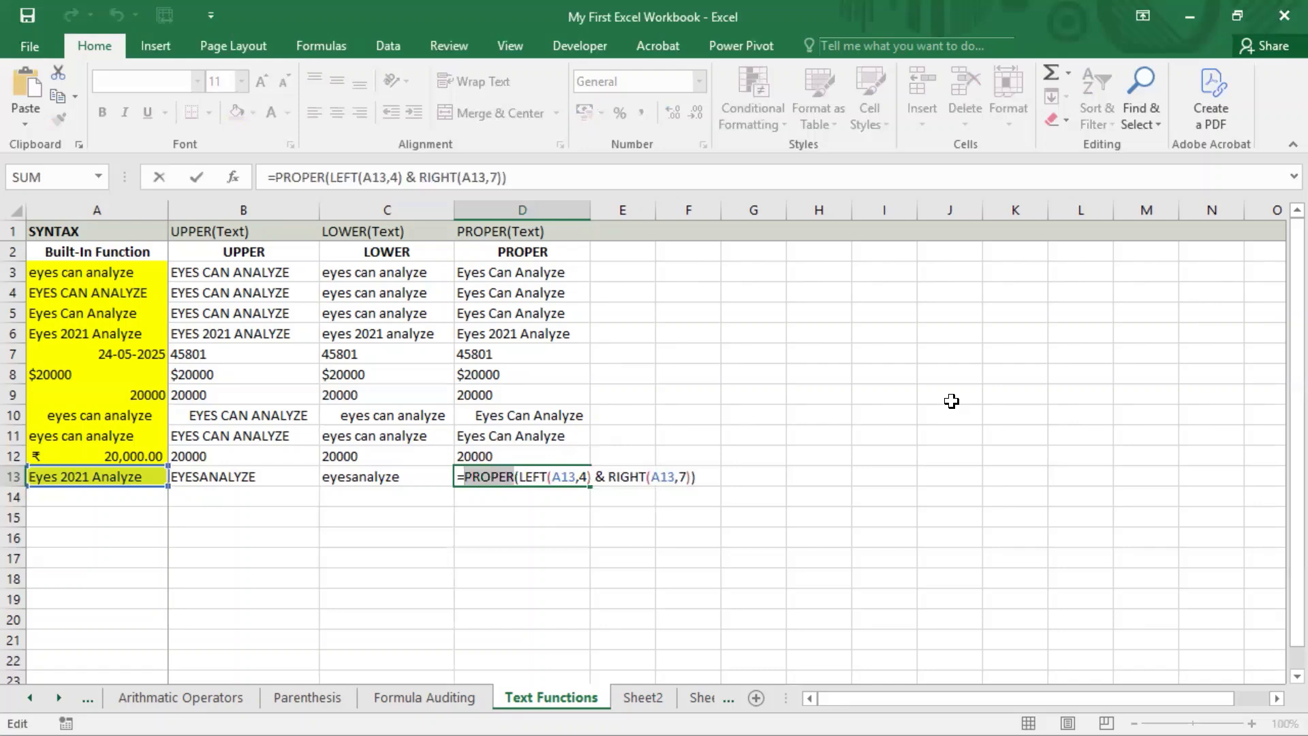
Examine the combined LEFT and RIGHT text argument nested inside the PROPER formula in D13
key(Left)
key(Right)
key(Right)
key(Right)
key(Right)
key(Right)
key(Right)
key(Right)
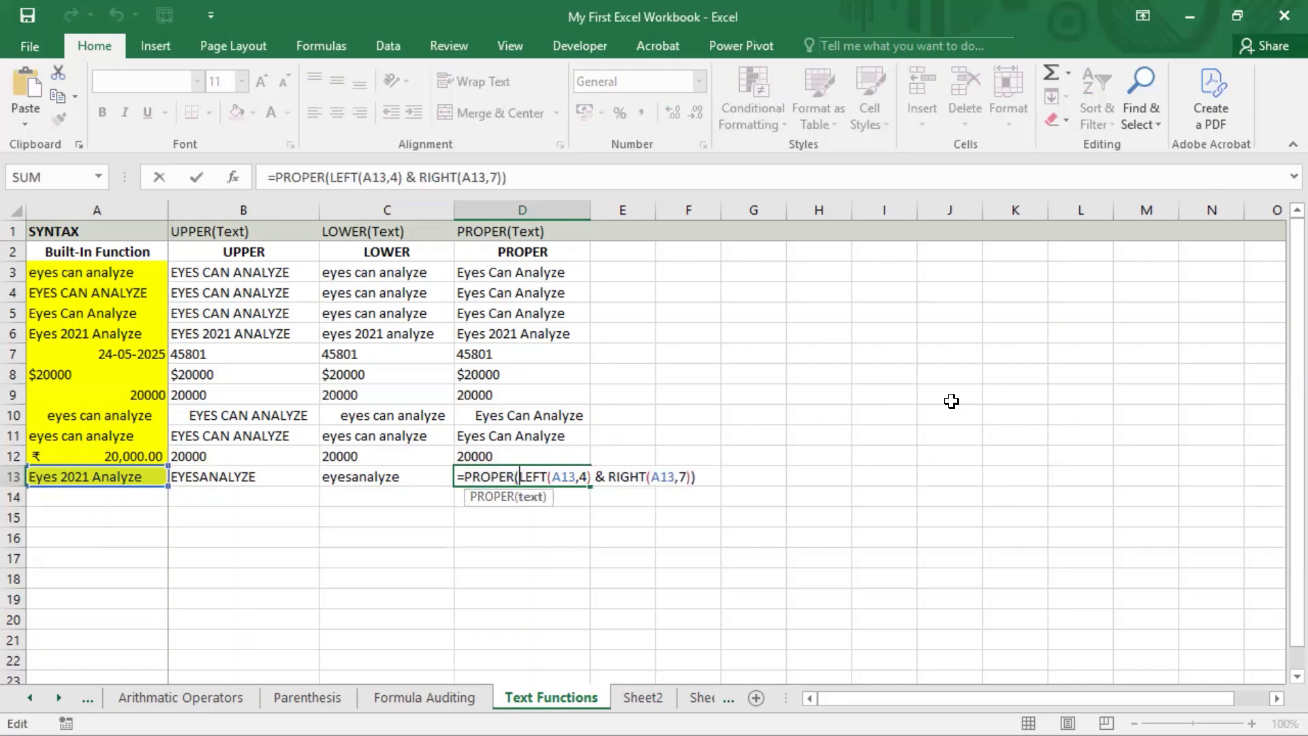
key(shift+Right)
key(shift+Right)
key(shift+Right)
key(shift+Right)
key(shift+Right)
key(shift+Right)
key(shift+Right)
key(shift+Right)
key(shift+Right)
key(shift+Right)
key(shift+Right)
key(shift+Right)
key(shift+Right)
key(shift+Right)
key(shift+Right)
key(shift+Right)
key(shift+Right)
key(shift+Right)
key(shift+Right)
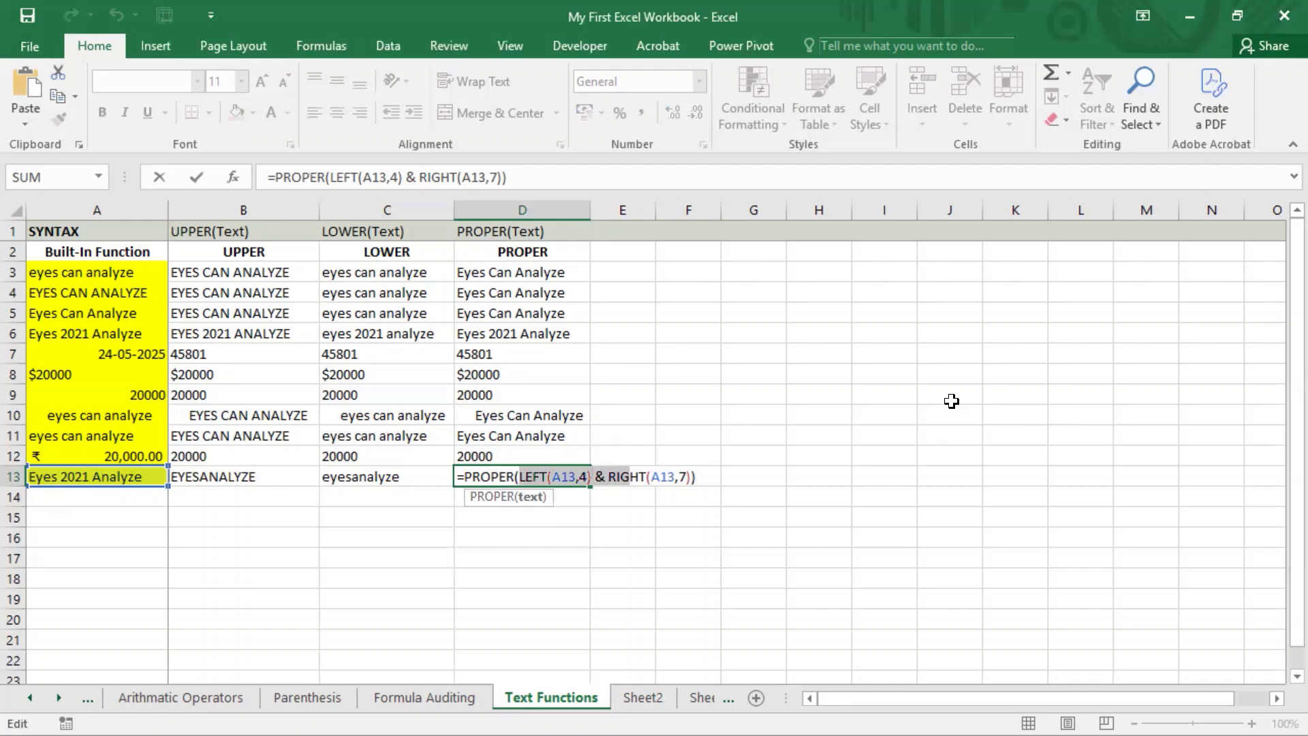
key(Left)
key(Left)
key(Left)
key(Left)
key(Left)
key(Left)
key(Left)
key(Left)
key(Left)
key(Left)
key(Left)
key(Left)
key(Left)
key(Left)
key(Left)
key(Left)
key(Left)
key(Left)
key(Left)
key(Left)
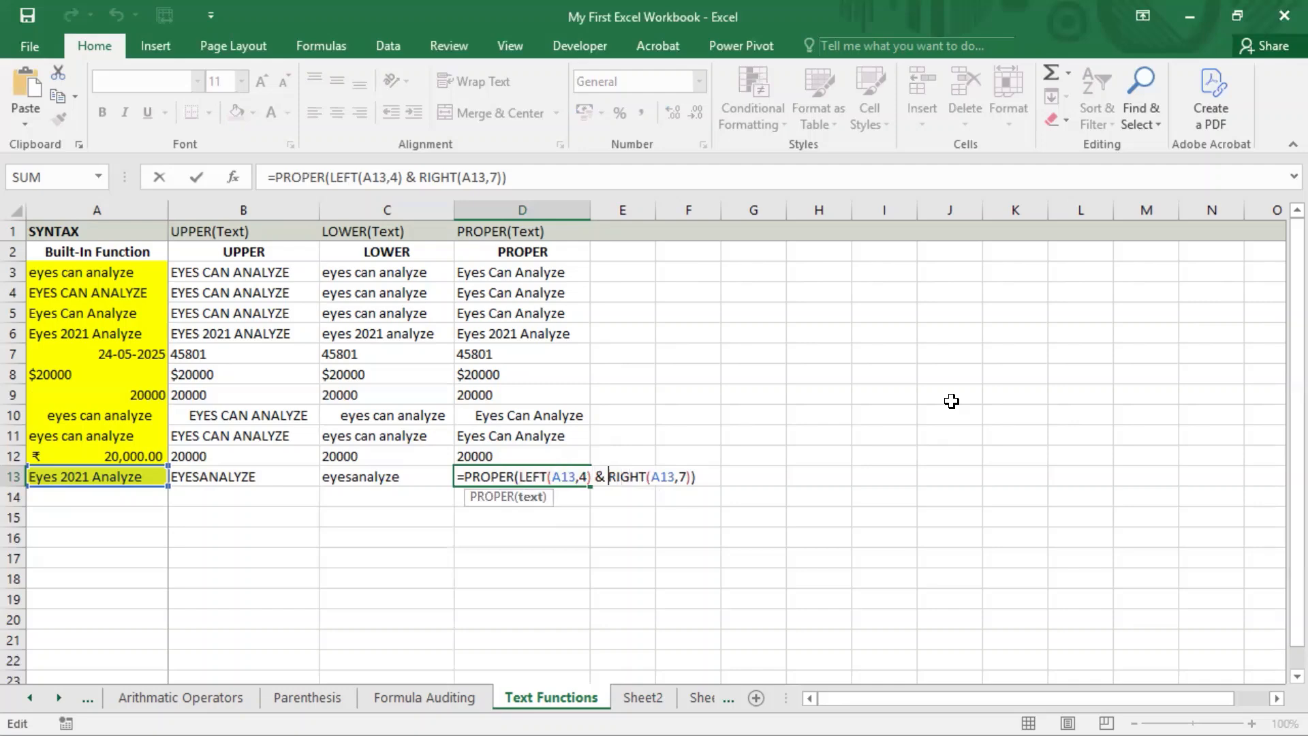
Remove the outer PROPER function and its closing parenthesis from D13, entering =LEFT(A13,4) & RIGHT(A13,7)
key(Right)
key(shift+Left)
key(shift+Left)
key(shift+Left)
key(shift+Left)
key(shift+Left)
key(shift+Left)
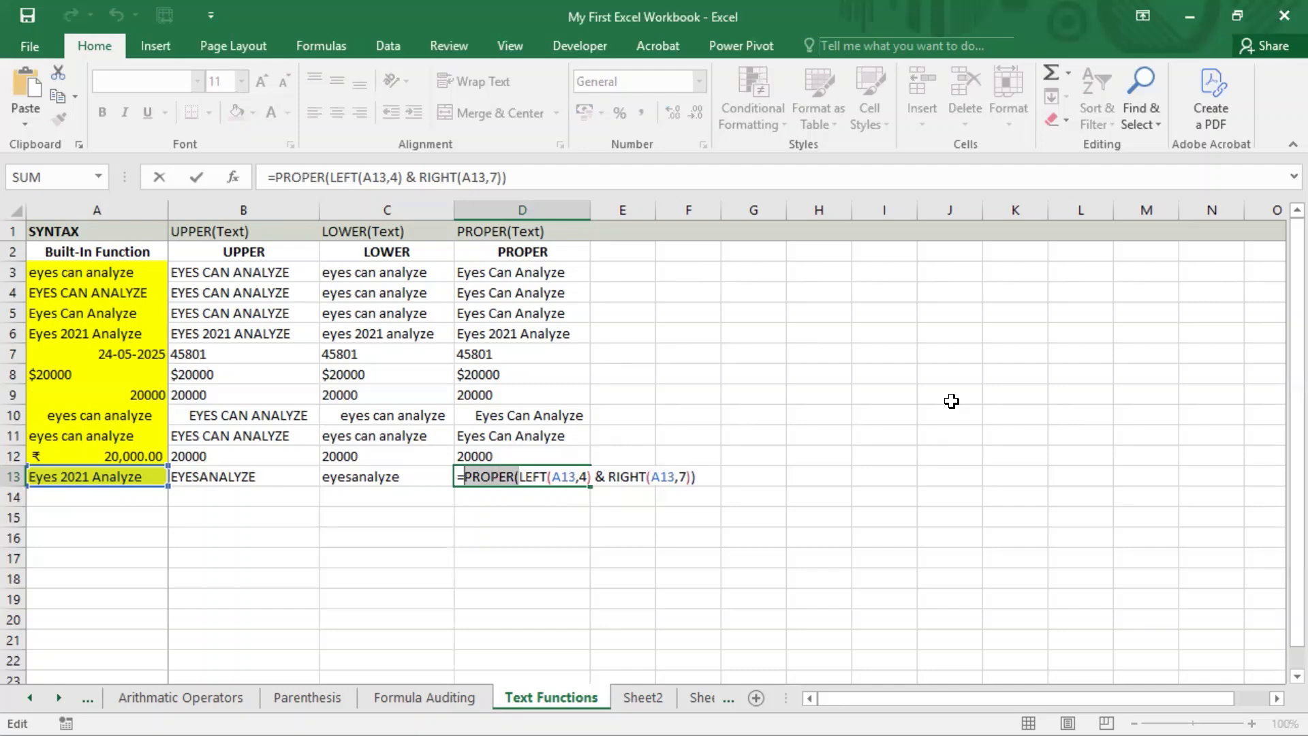
key(Delete)
key(Delete)
key(Right)
key(Right)
key(Right)
key(Right)
key(Right)
key(Right)
key(Right)
key(Right)
key(Right)
key(Right)
key(Right)
key(Right)
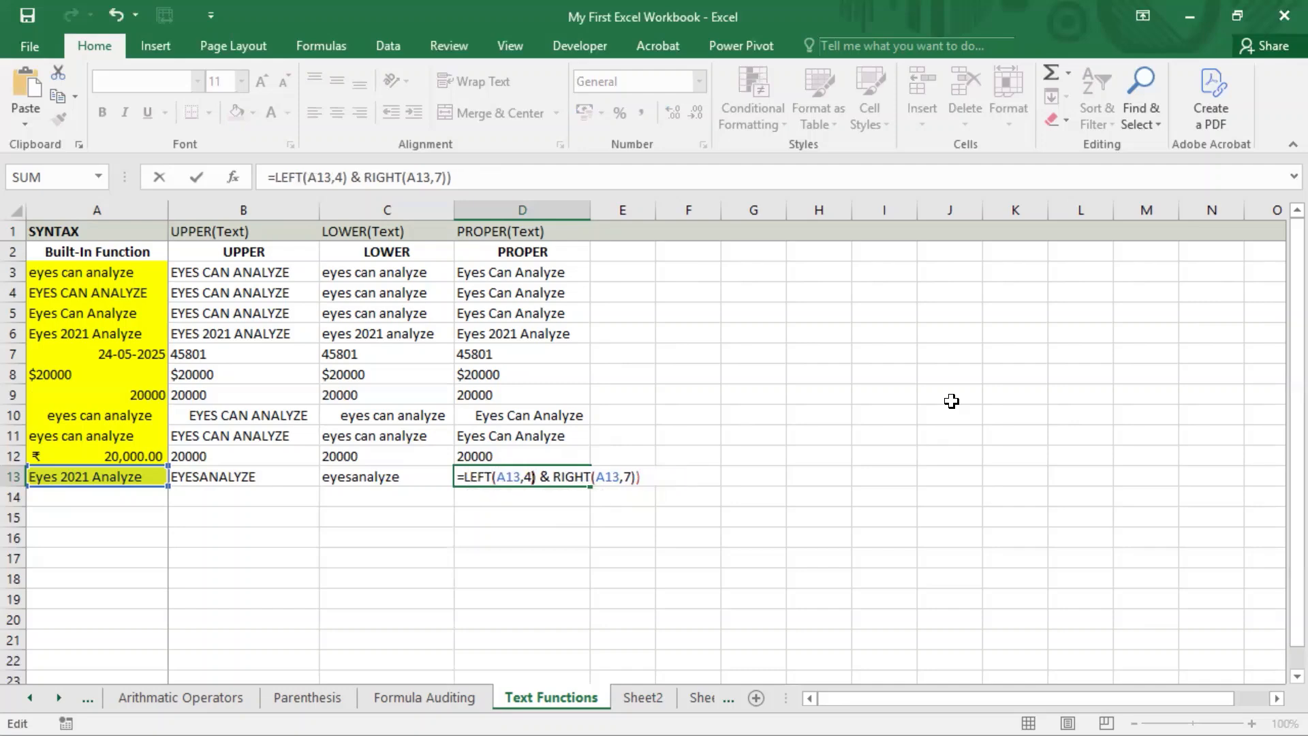
key(Right)
key(Right)
key(Right)
key(Right)
key(Right)
key(Right)
key(Right)
key(Right)
key(Right)
key(Right)
key(Right)
key(Right)
key(Right)
key(Right)
key(Right)
key(Right)
key(BackSpace)
key(Return)
Review the formula in D13 without the outer function, and undo the removal of PROPER
key(Up)
key(F2)
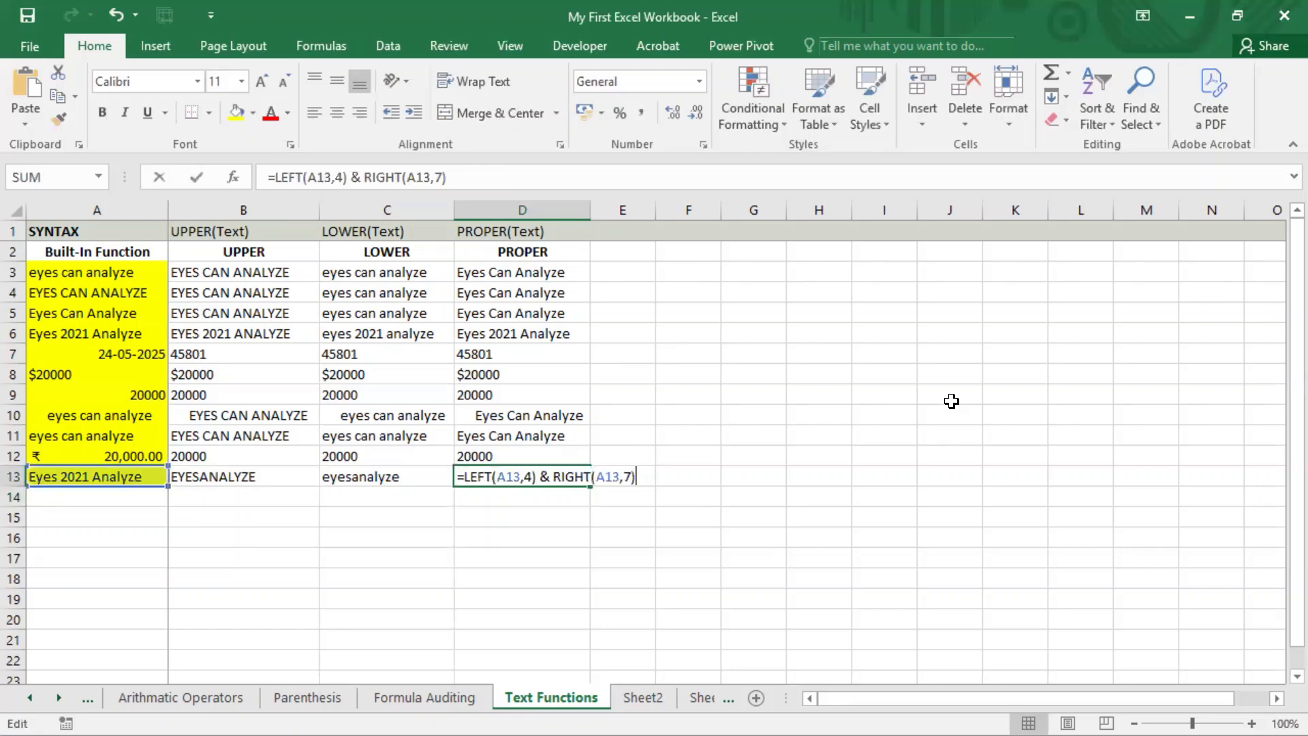
key(Escape)
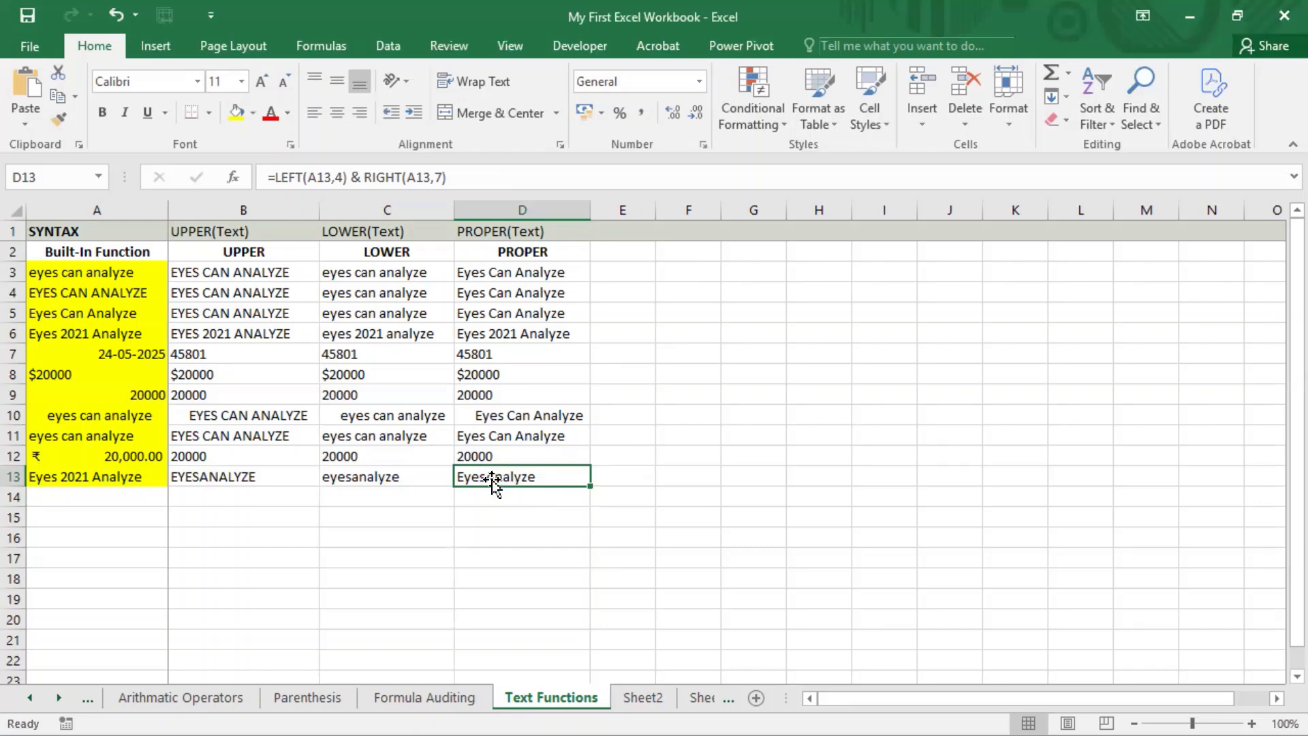
key(ctrl+z)
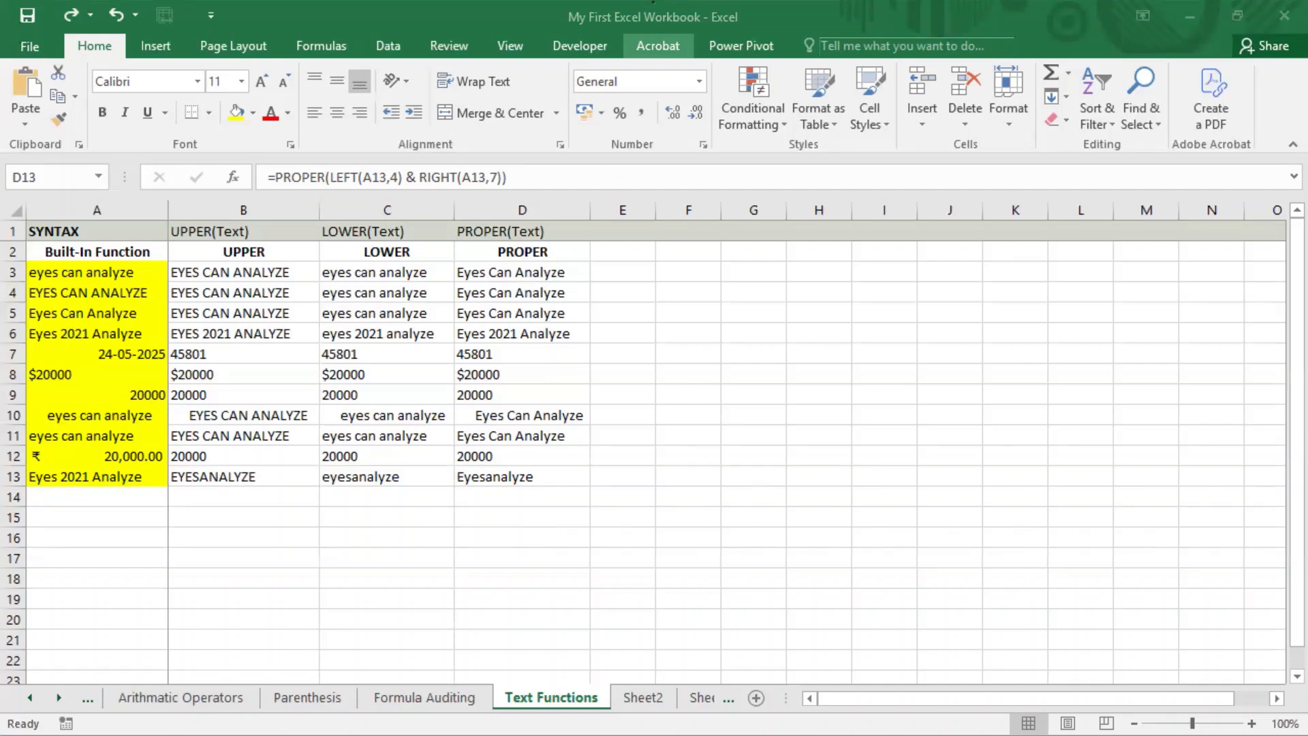
click(126, 500)
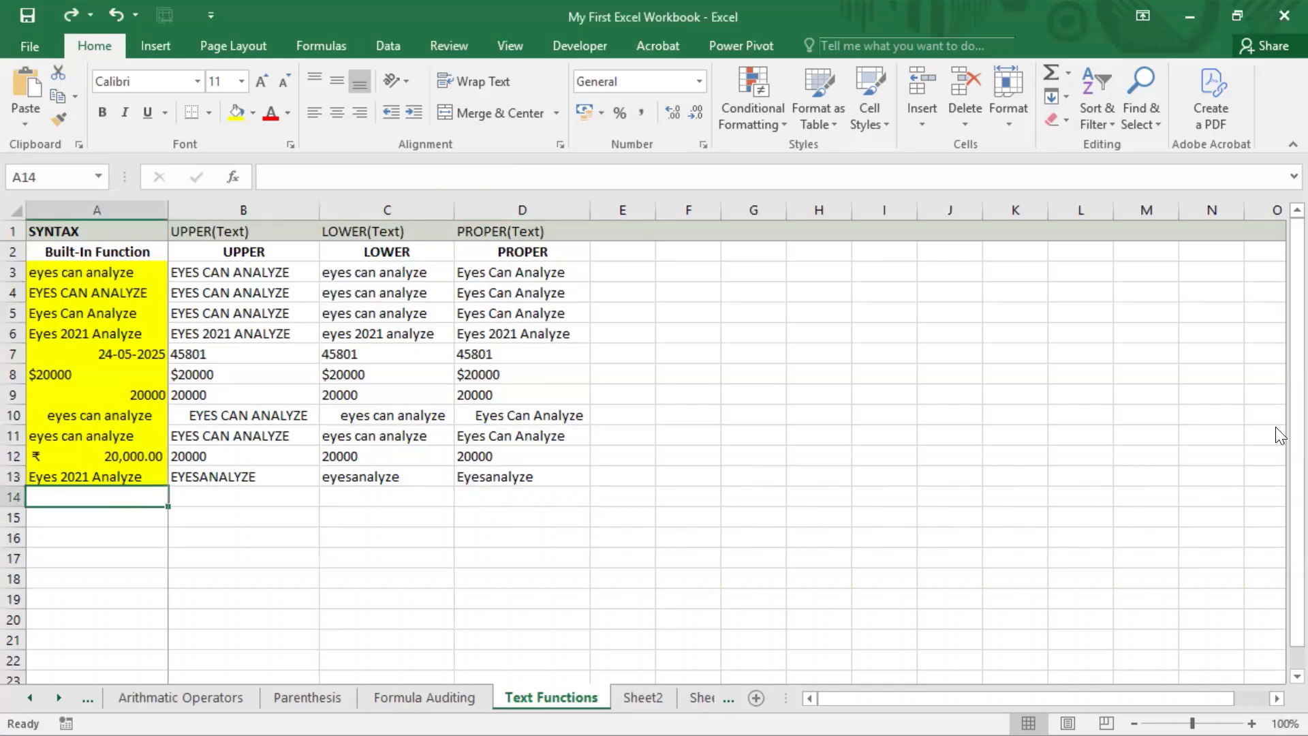
key(Up)
key(Up)
key(Down)
key(ctrl+c)
key(Down)
key(ctrl+v)
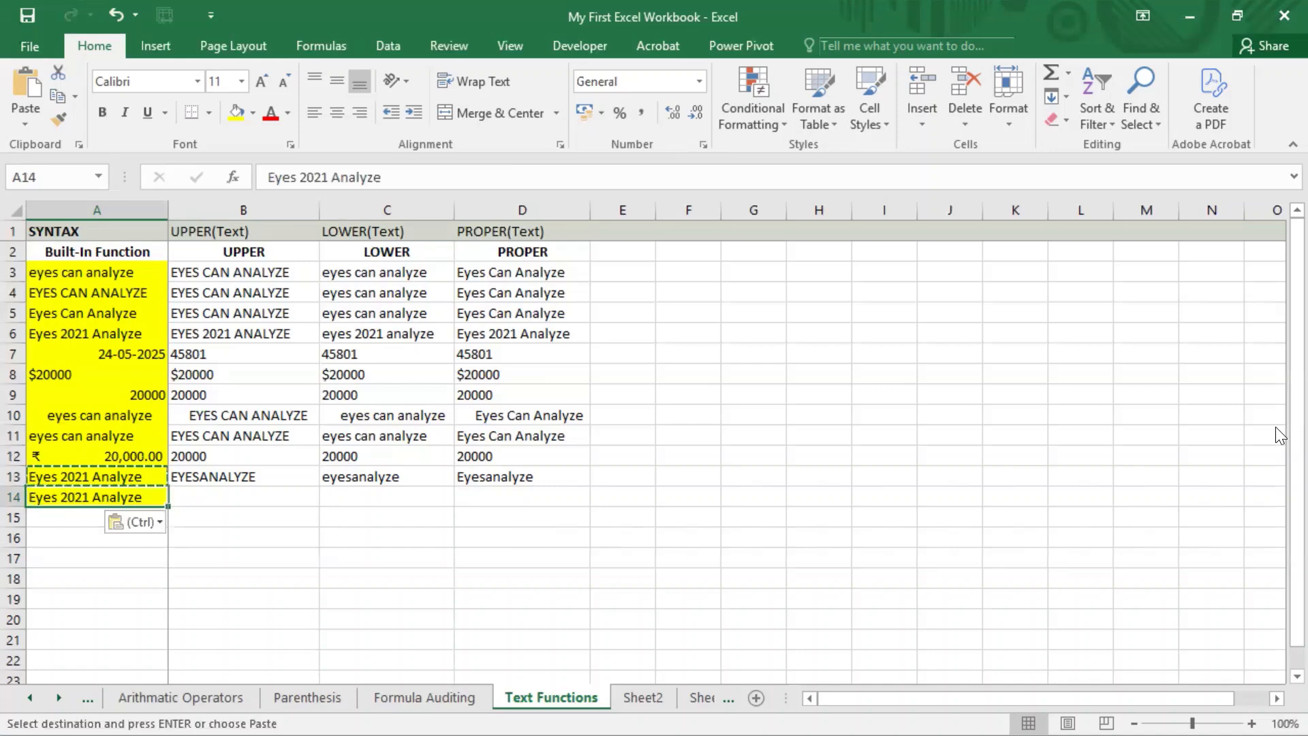
key(ctrl+z)
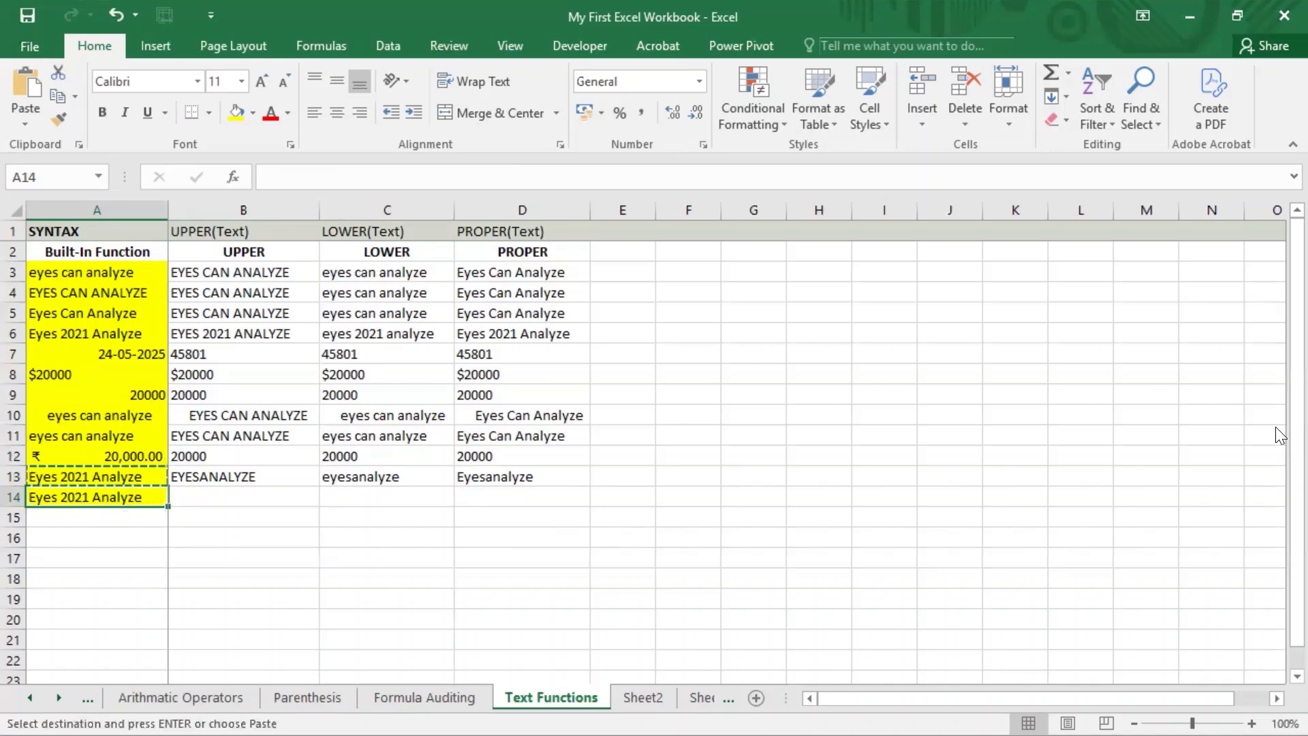
Copy the sample text "eyes can analyze" from A3 into A14, the first empty cell below the source list
key(Up)
key(Up)
key(Up)
key(Up)
key(Up)
key(Up)
key(Up)
key(Up)
key(Up)
key(Up)
key(Up)
key(Up)
key(Up)
key(Down)
key(Down)
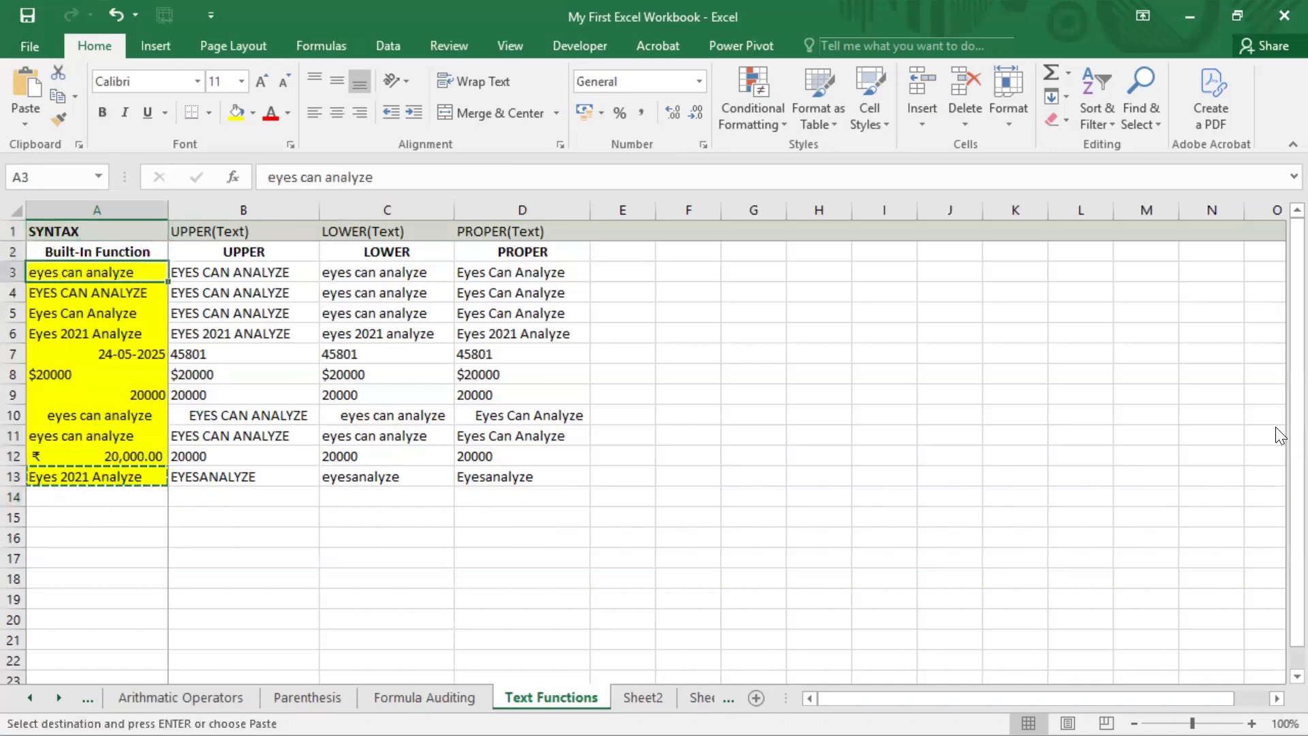
key(ctrl+c)
key(ctrl+Down)
key(Down)
key(ctrl+v)
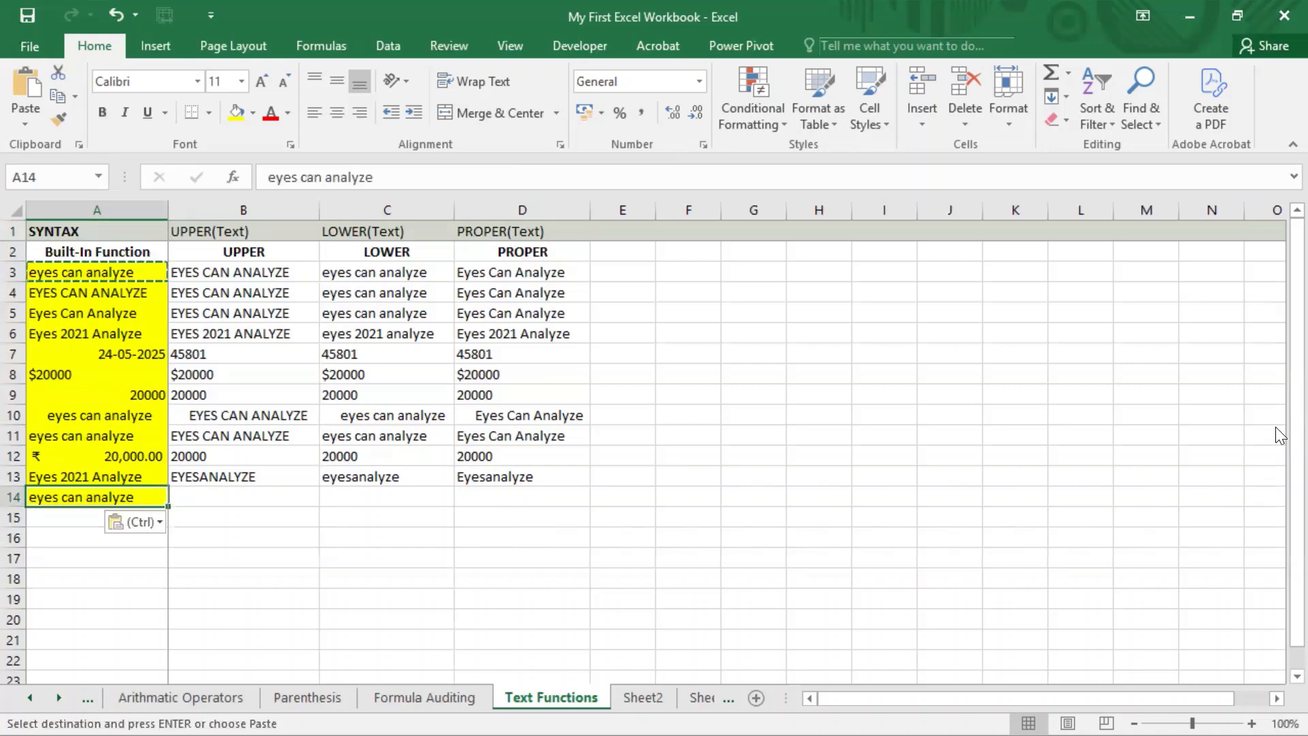
key(Escape)
Insert an apostrophe into the text in A14 so that it reads "eye's can analyze"
key(F2)
key(Left)
key(Left)
key(Left)
key(Left)
key(Left)
key(Left)
key(Left)
key(Left)
key(Left)
key(Left)
key(Left)
key(Left)
key(Left)
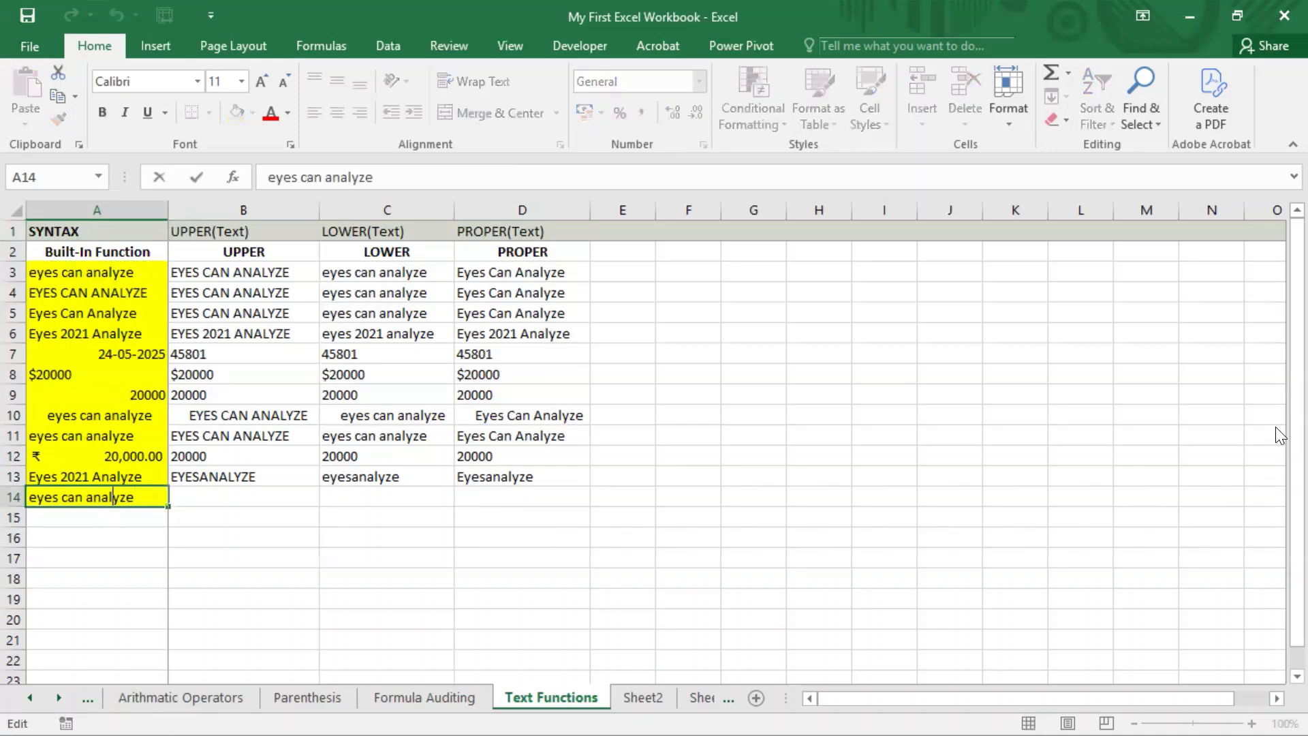
key(Right)
text(')
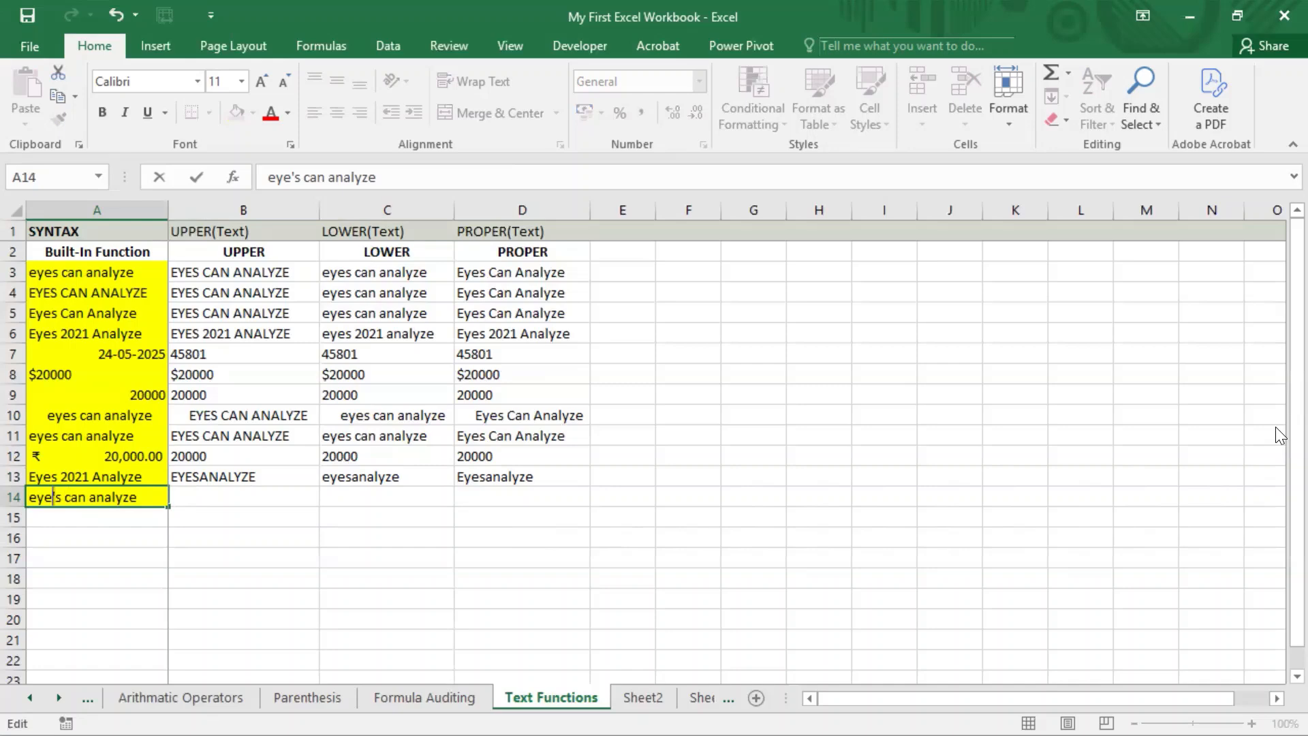
key(Return)
key(Up)
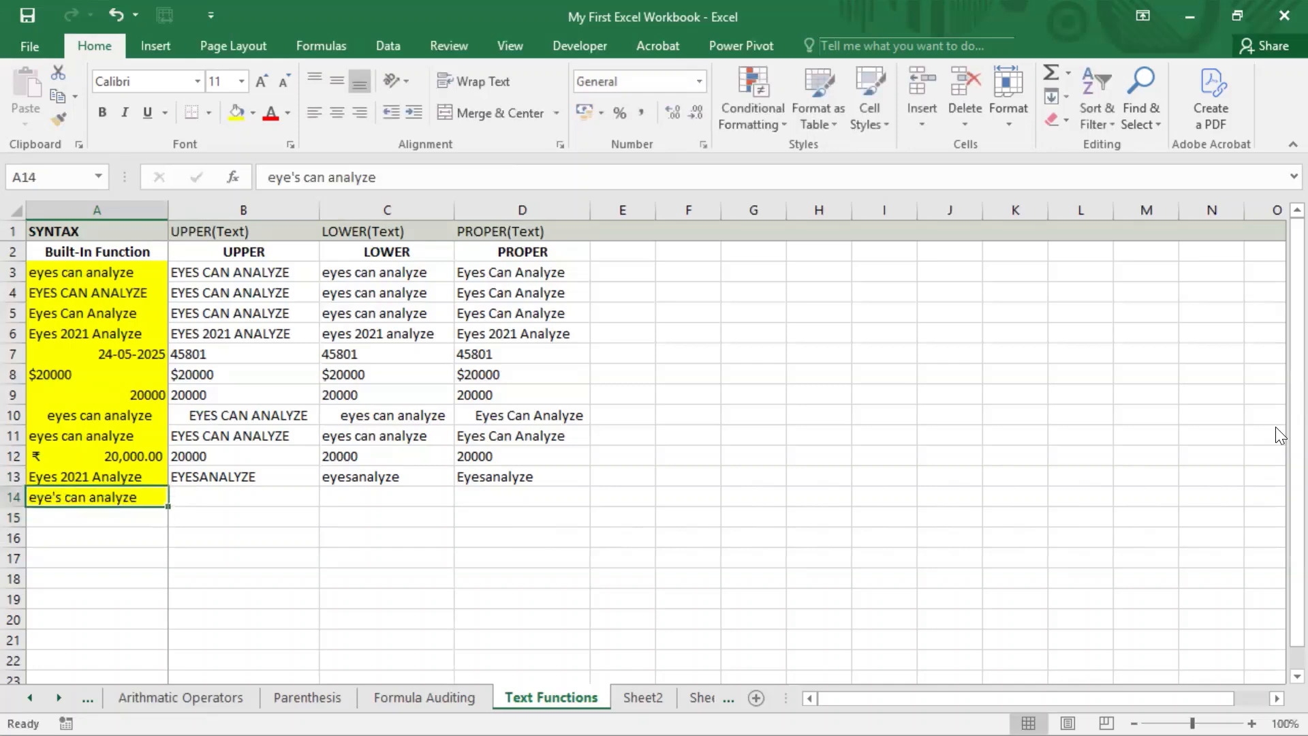
Enter =PROPER(A14) in D14 of the PROPER column, and select the PROPER heading in D2
key(Right)
key(Right)
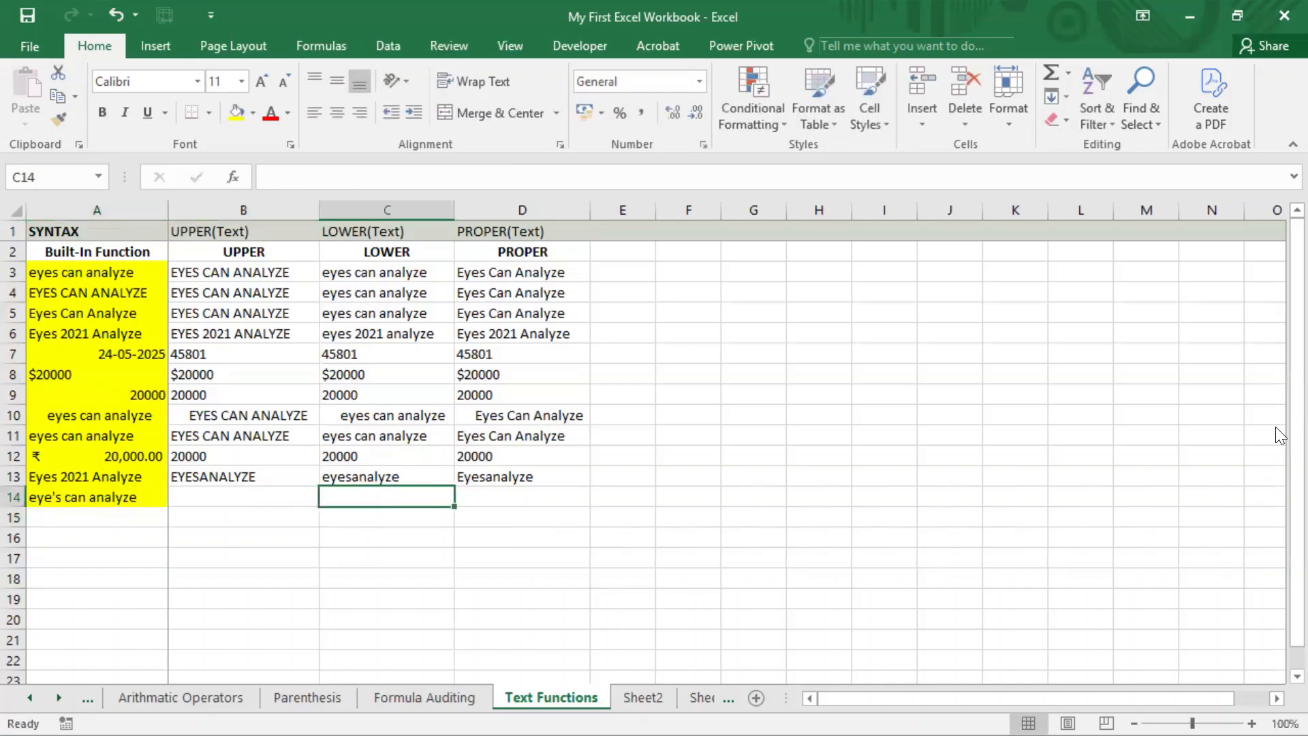
key(Left)
key(Right)
key(Right)
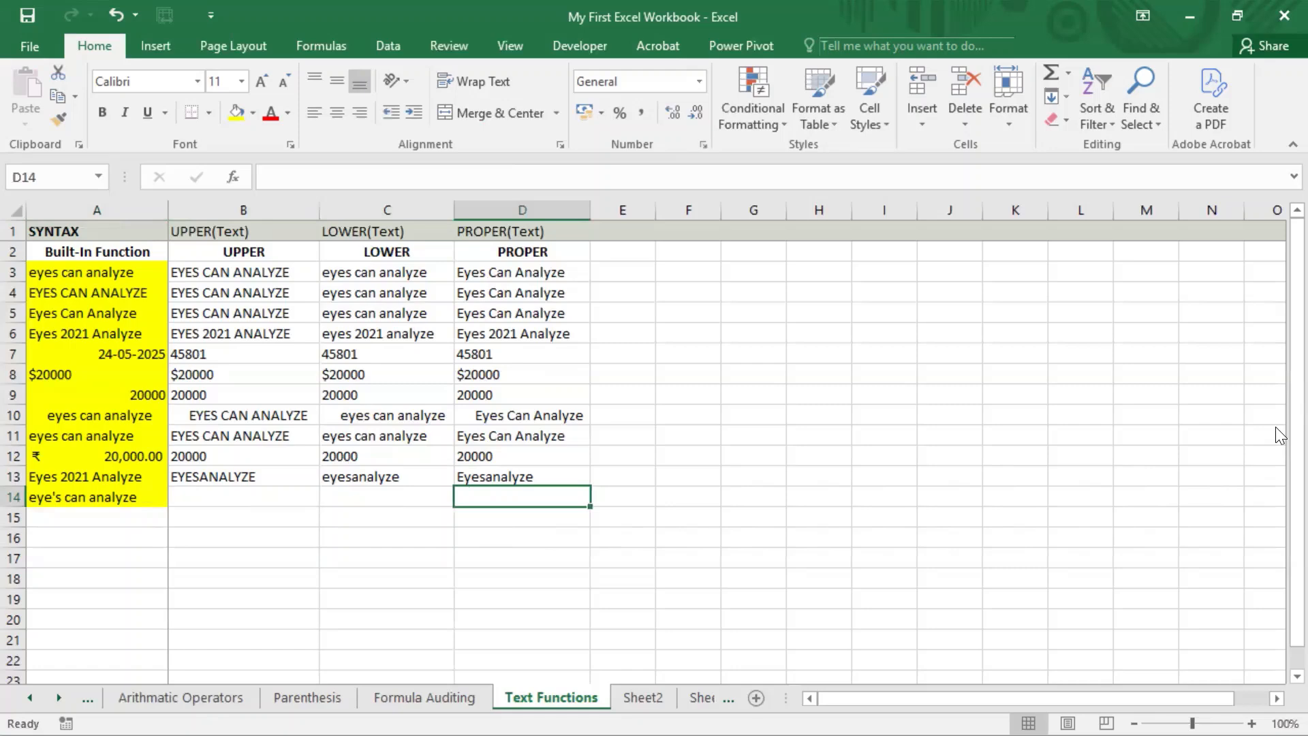
text(=prop)
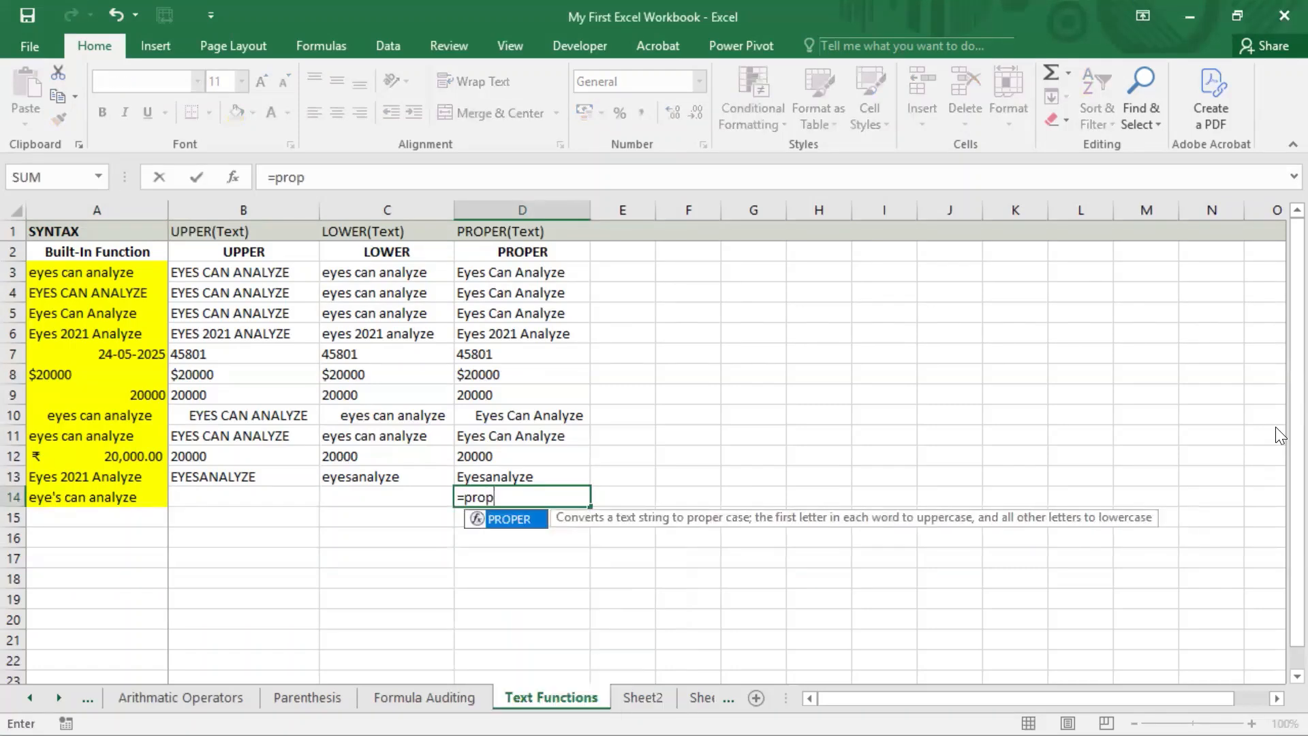
key(Tab)
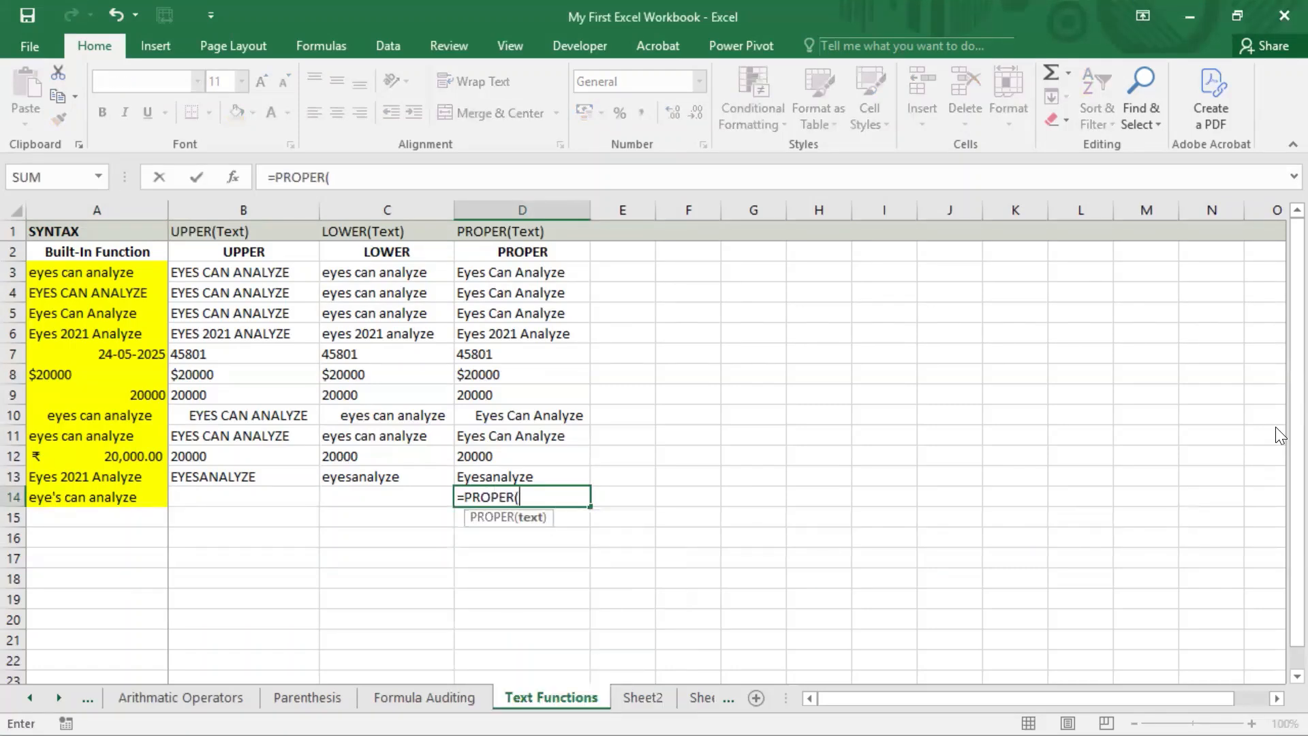
key(Left)
key(Left)
key(Left)
key(Return)
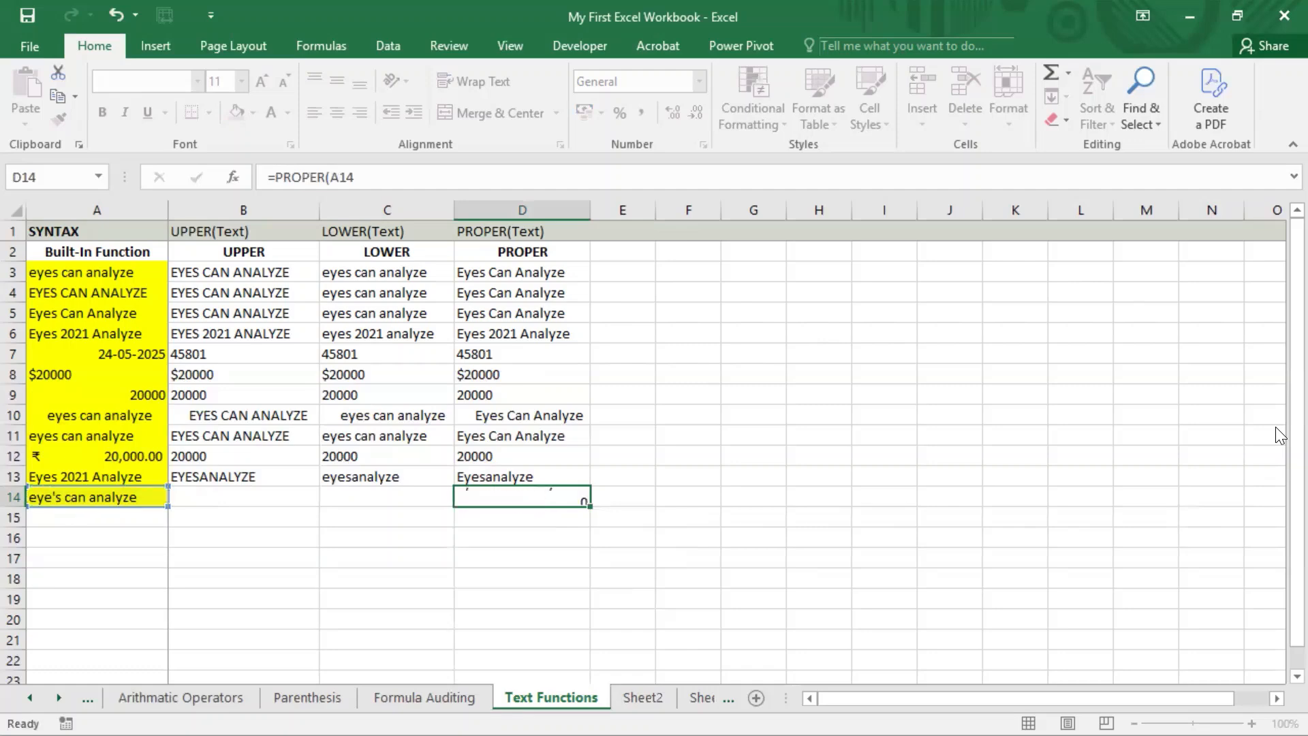
key(Up)
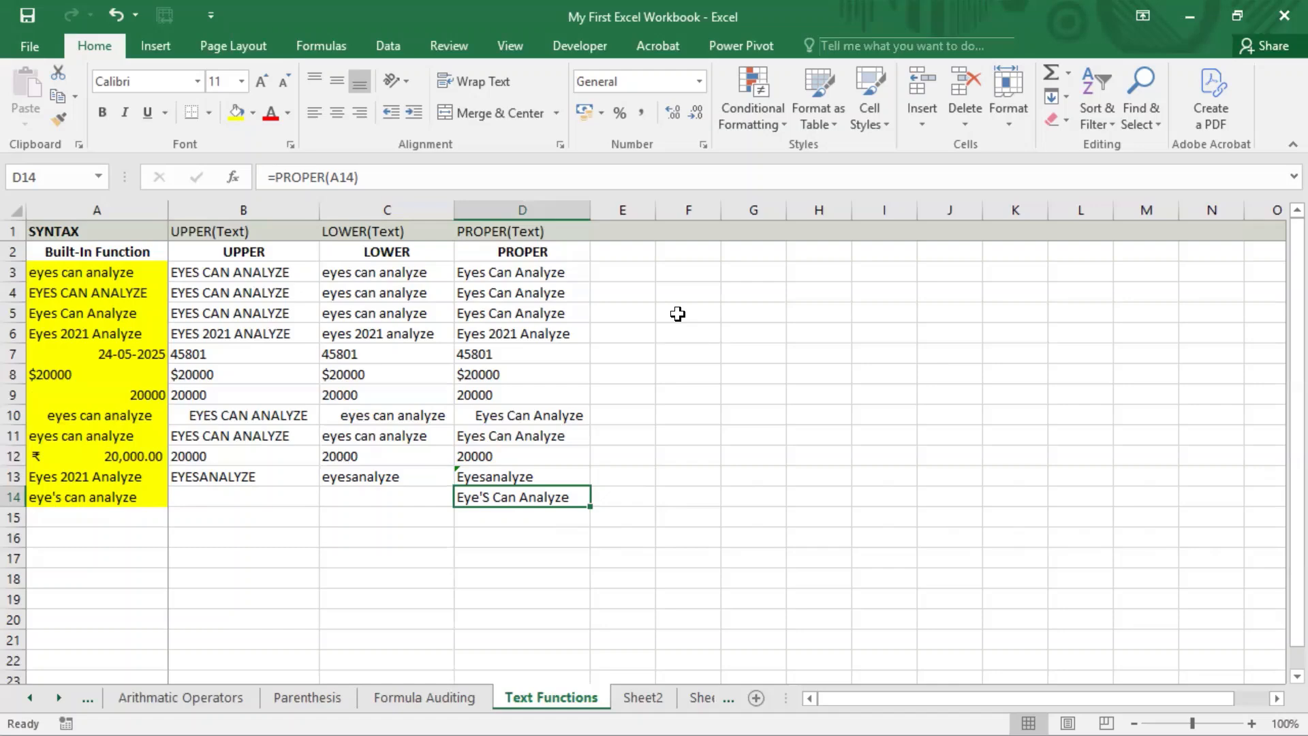
click(541, 257)
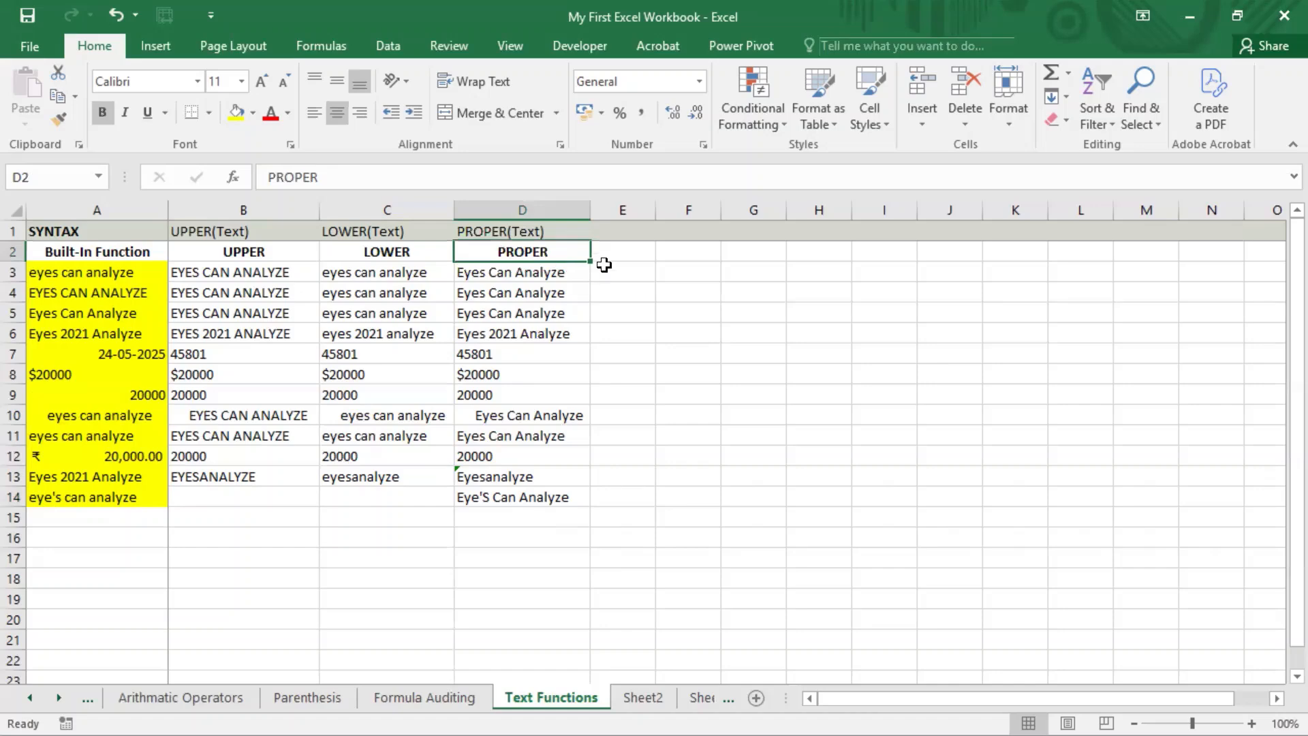